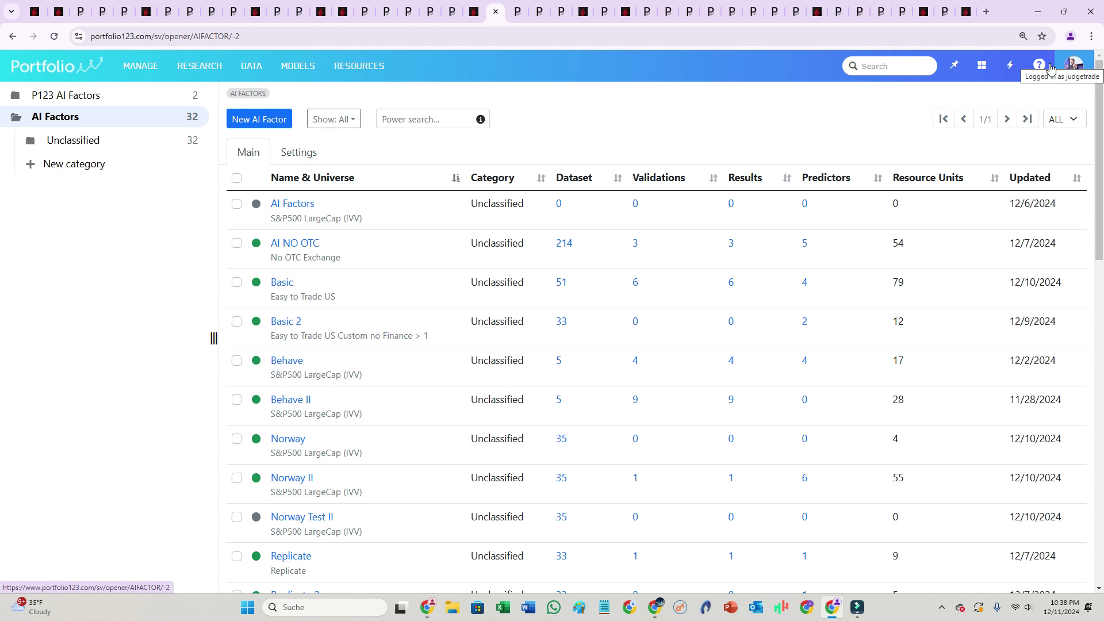
# - Choose 3MRel as the AI factor's prediction target
pyautogui.click(256, 126)
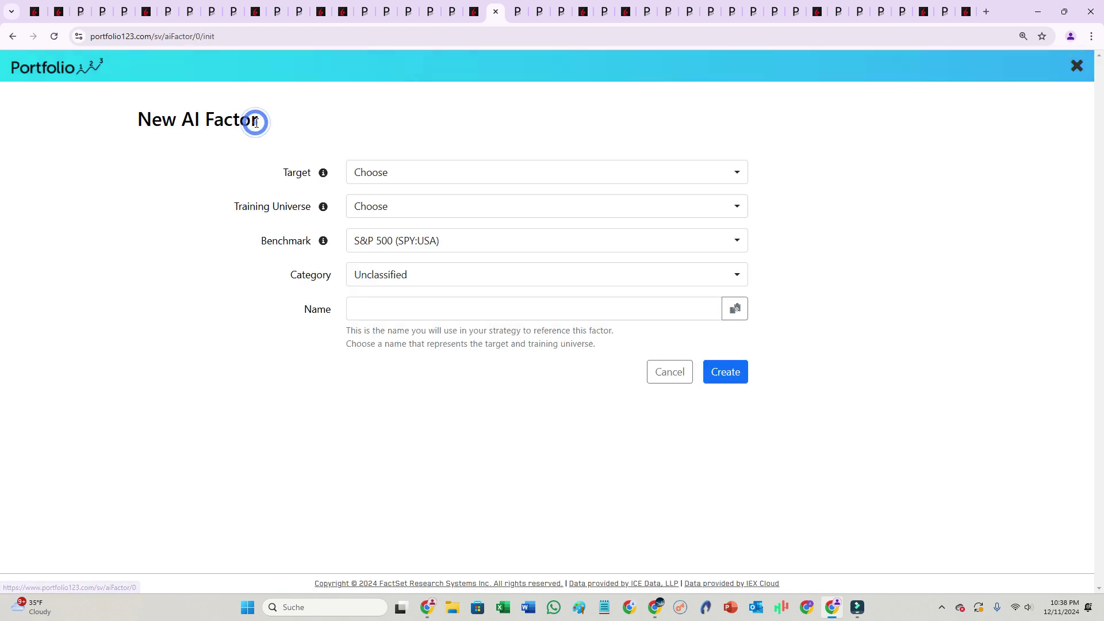
pyautogui.click(404, 180)
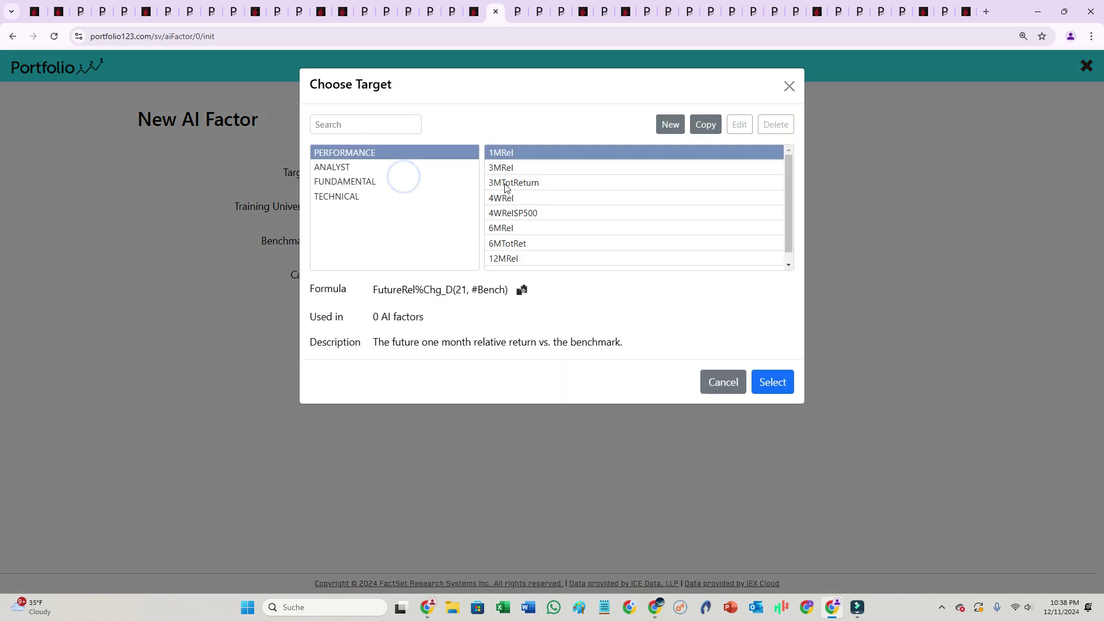
pyautogui.click(511, 171)
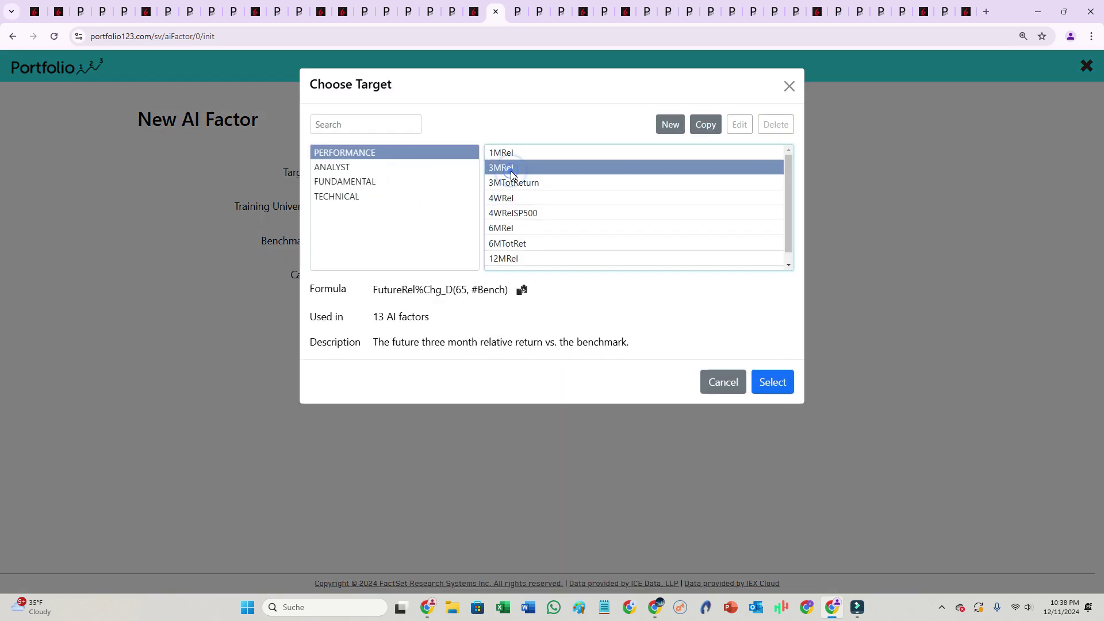
pyautogui.click(778, 385)
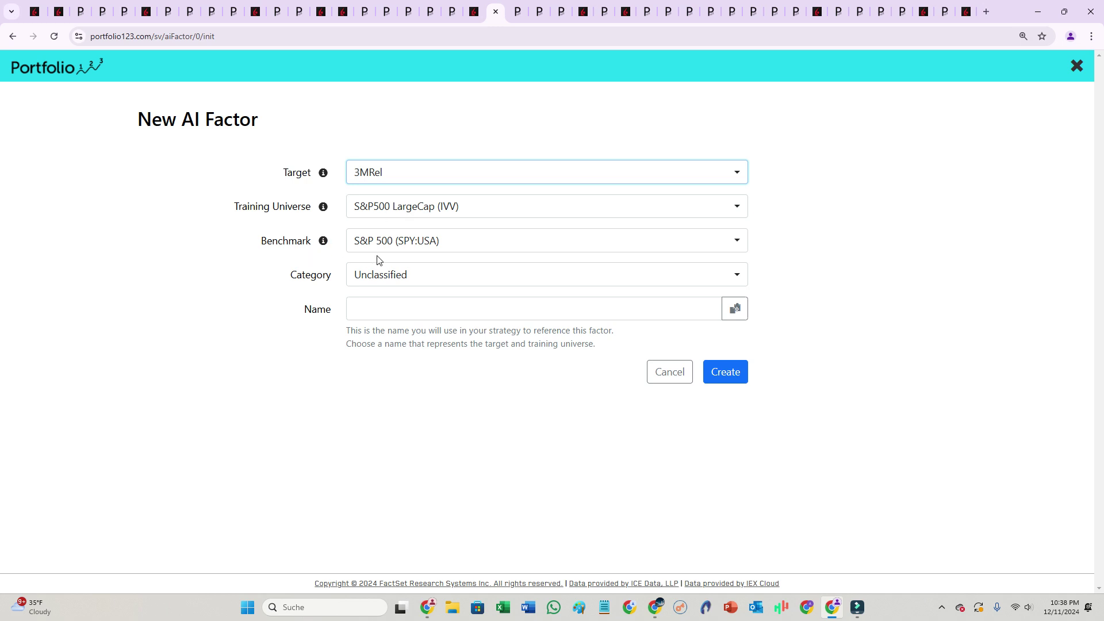
# - Name the AI factor 'G System on SPY'
pyautogui.click(398, 309)
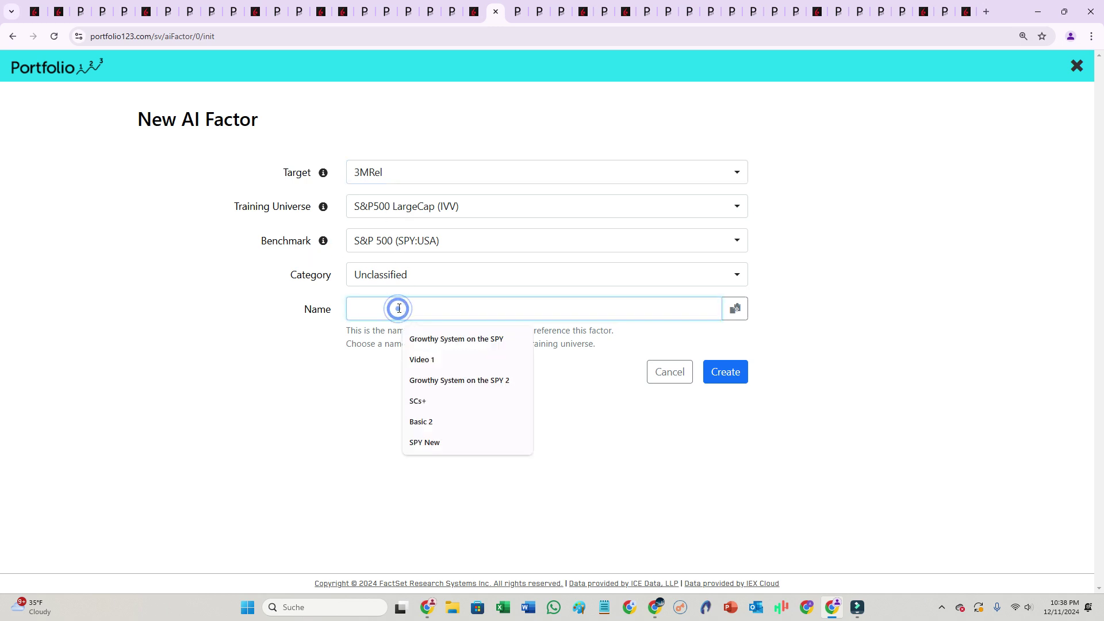
pyautogui.write('G')
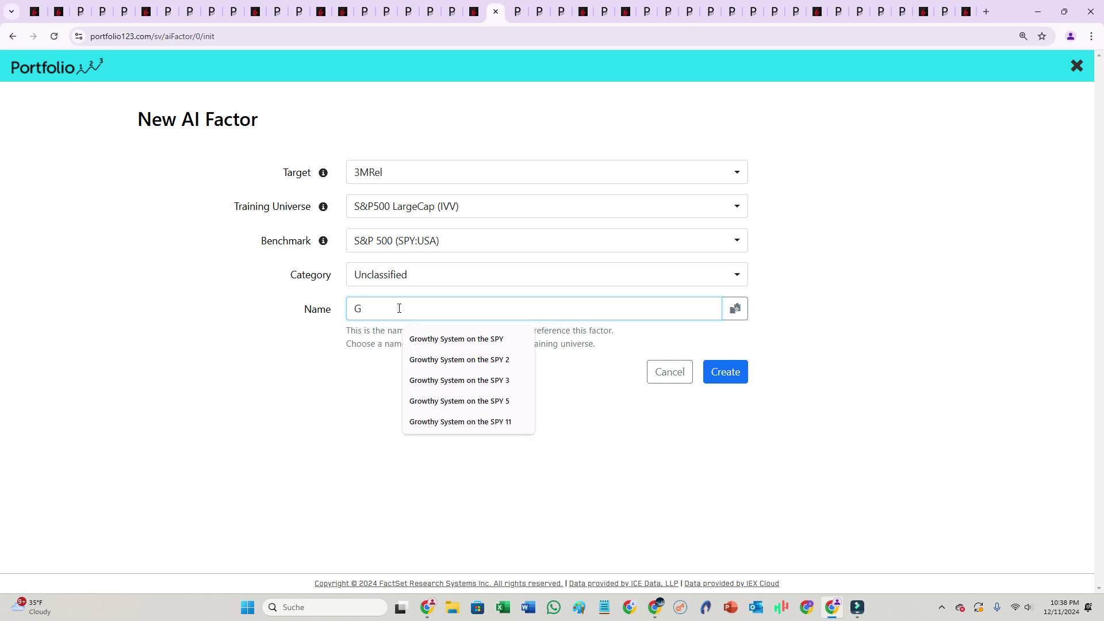
pyautogui.press('Escape')
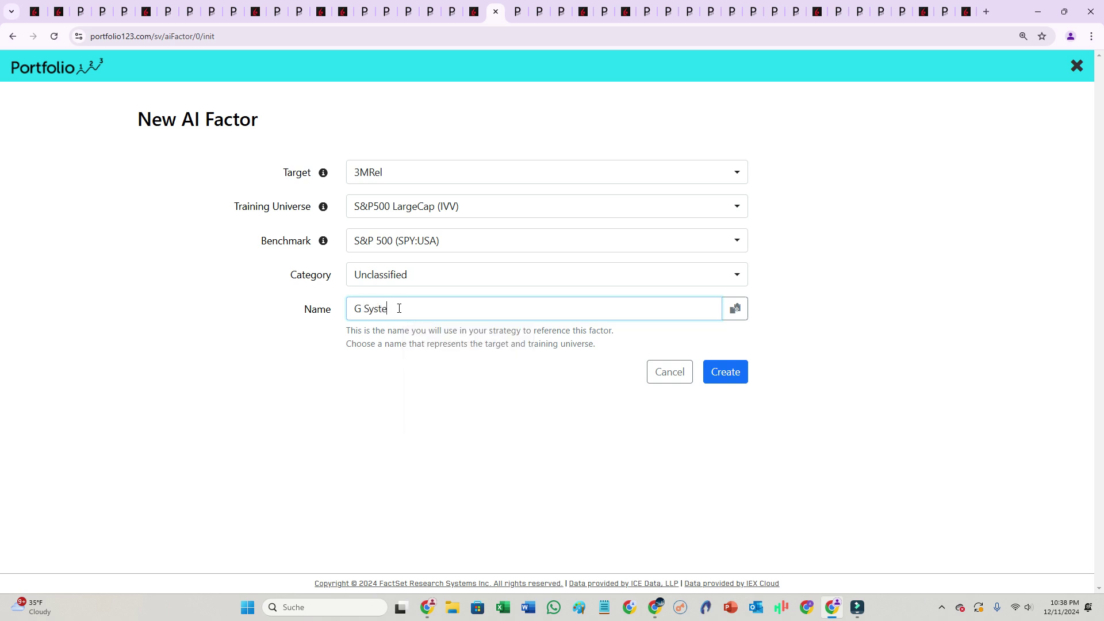
pyautogui.write('System on SPY')
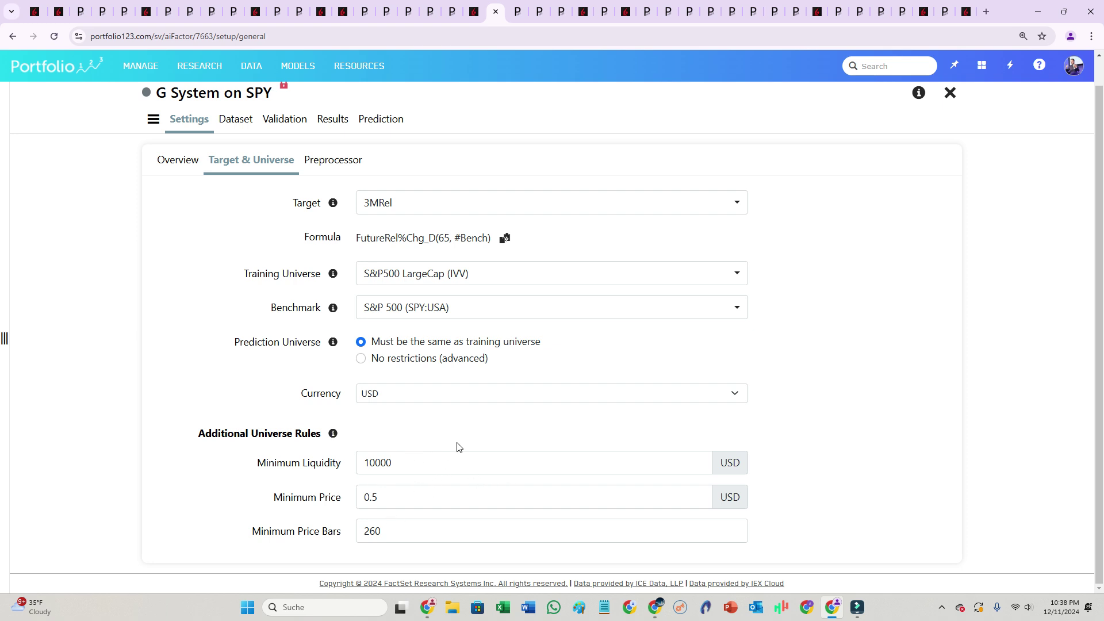
# - Switch the preprocessor's feature scaling from z-score to Rank
pyautogui.scroll(1, 402, 451)
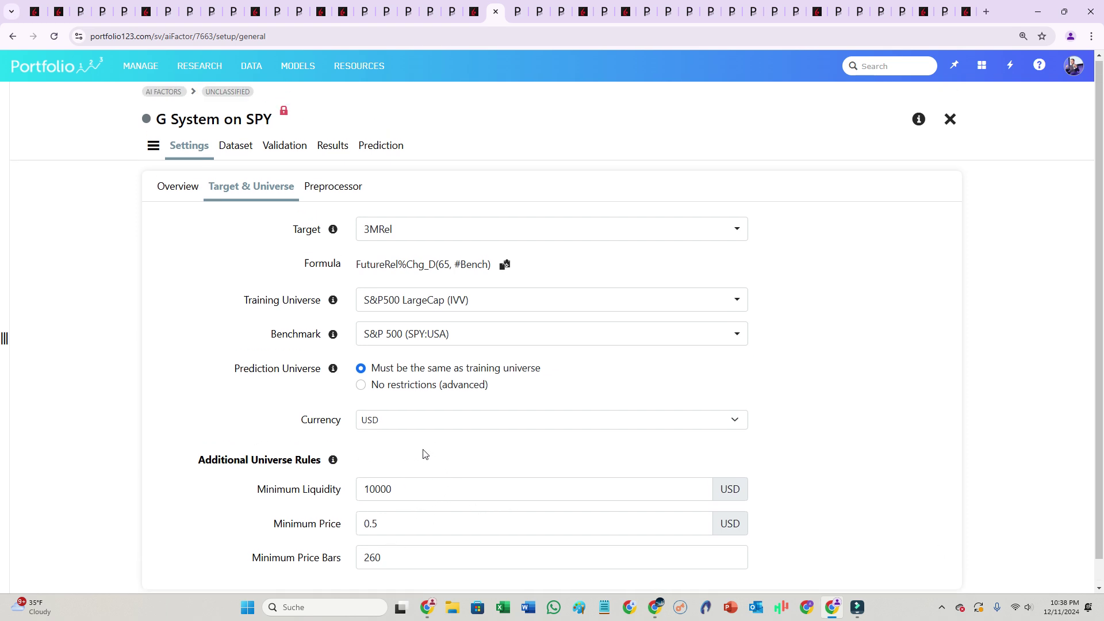
pyautogui.click(331, 191)
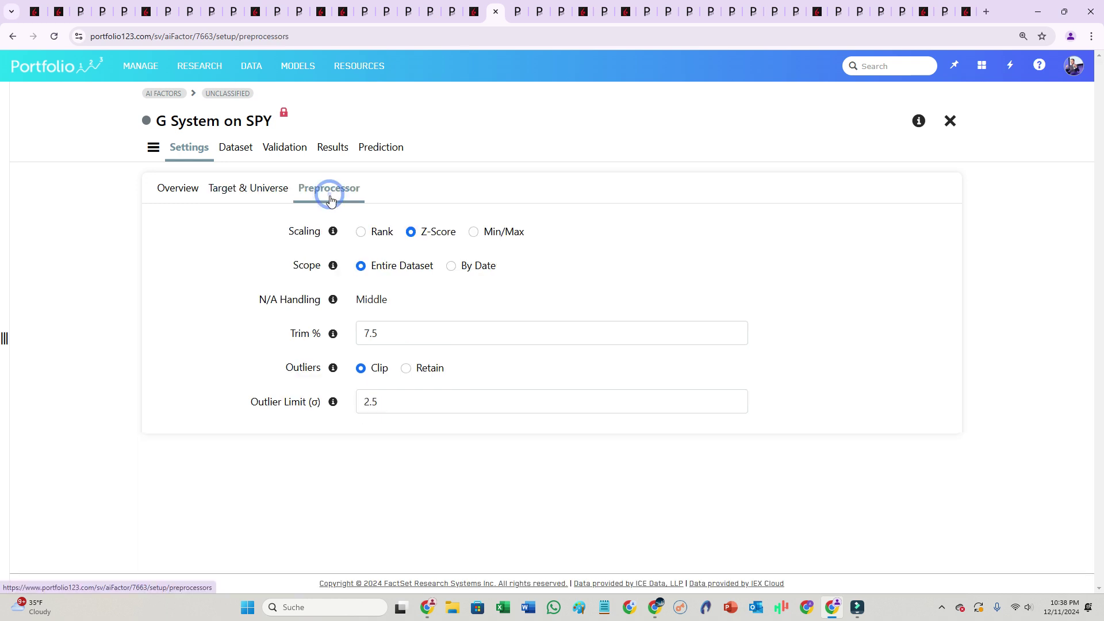
pyautogui.click(362, 234)
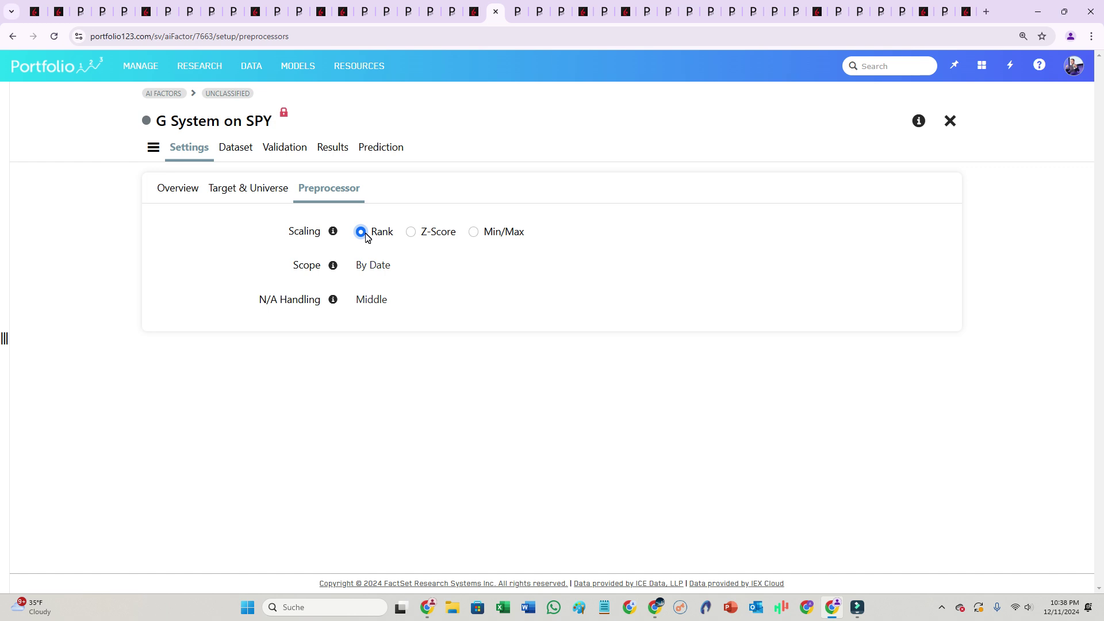
# - Set the dataset to a 20-year period, weekly frequency and 999% max return
pyautogui.click(233, 151)
pyautogui.click(601, 233)
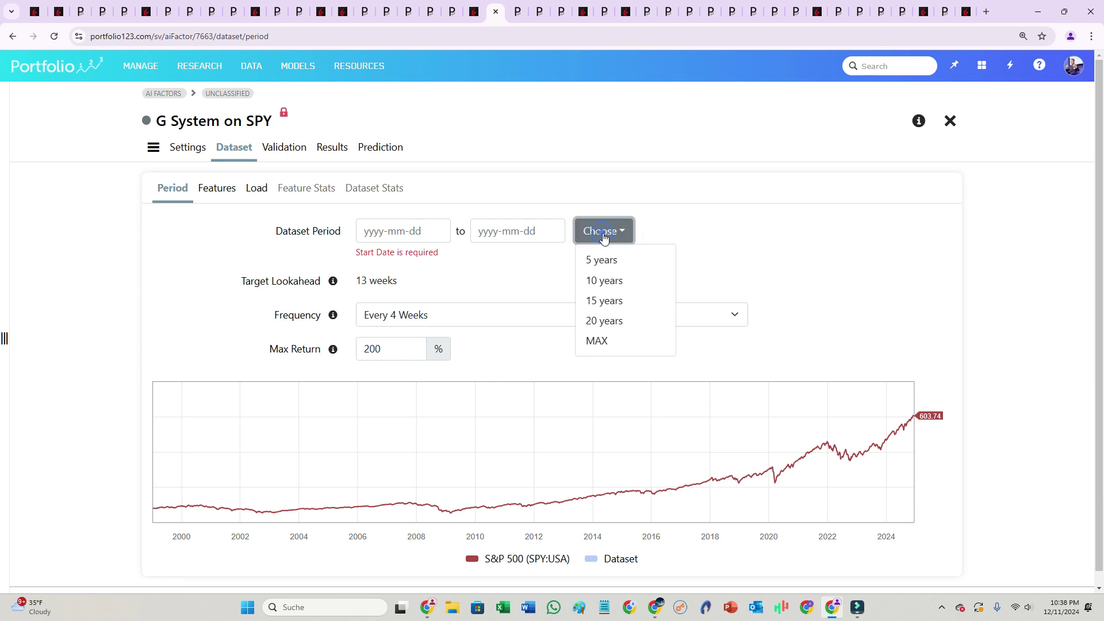
pyautogui.click(605, 320)
pyautogui.click(451, 299)
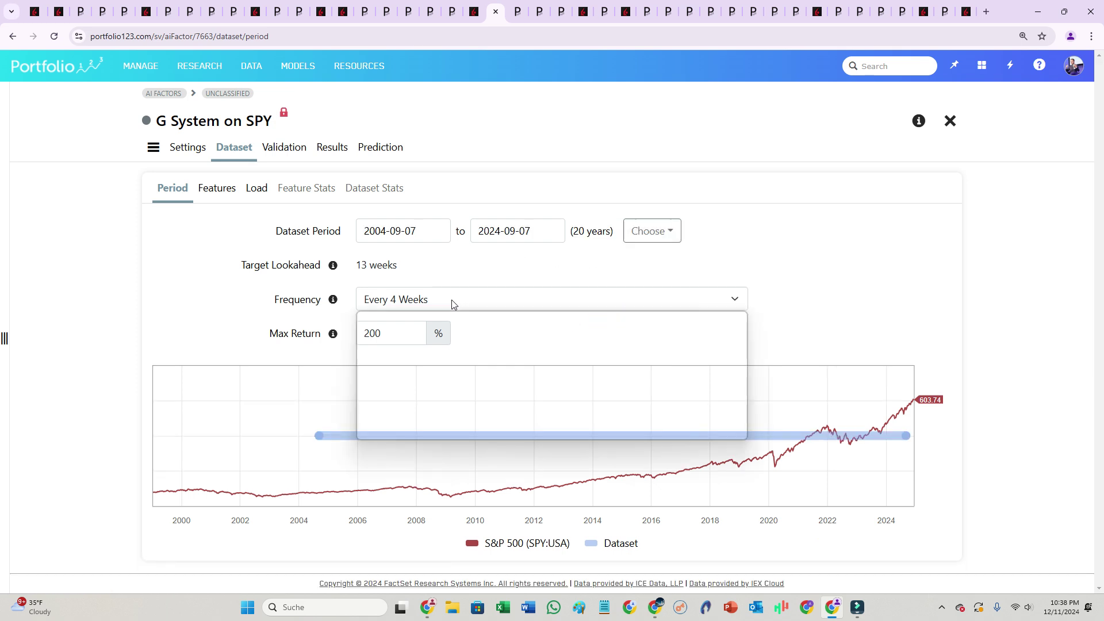
pyautogui.click(451, 316)
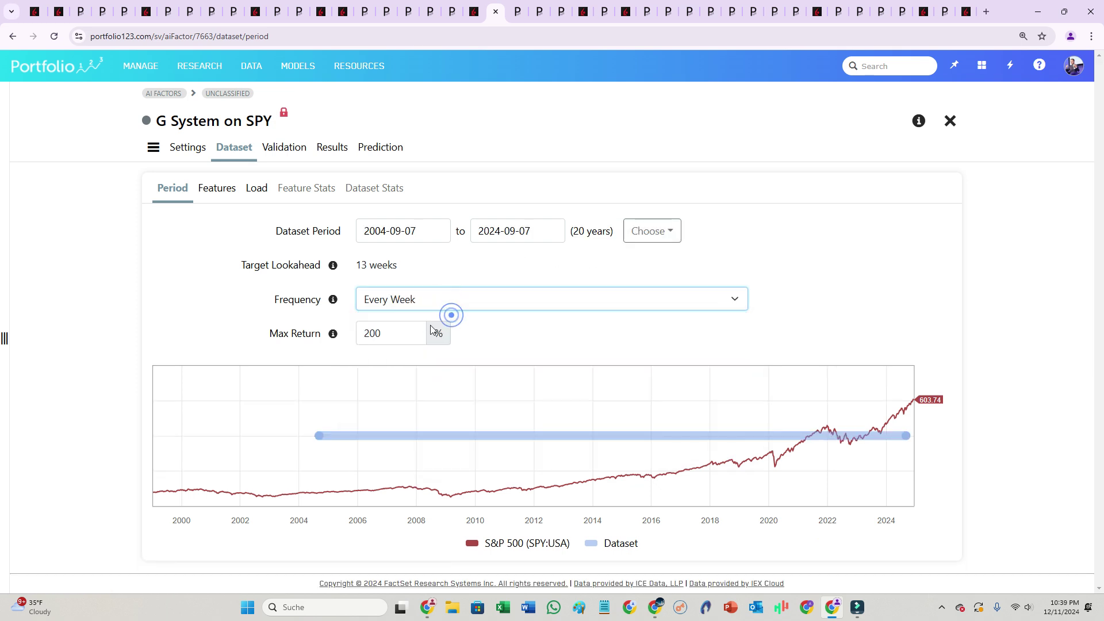
pyautogui.doubleClick(399, 332)
pyautogui.write('999')
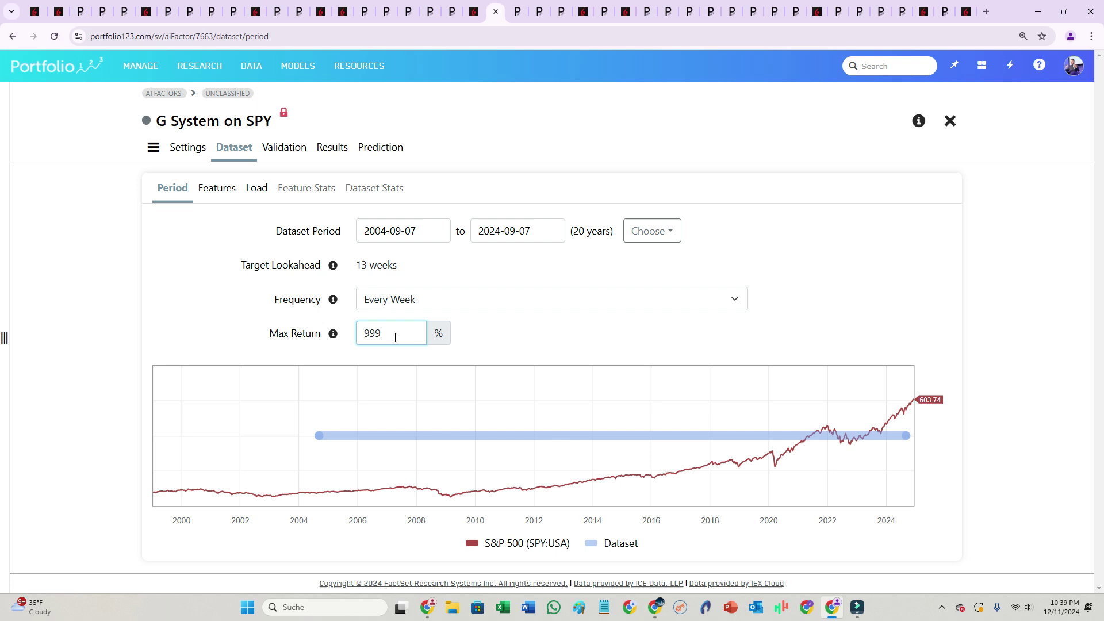
pyautogui.click(223, 188)
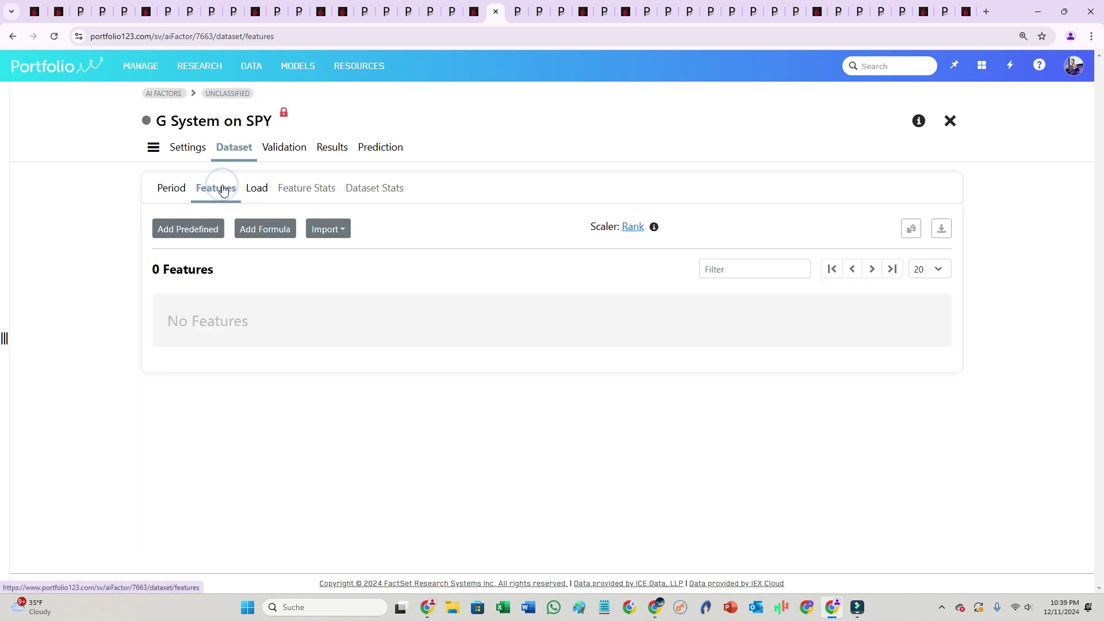
pyautogui.click(205, 230)
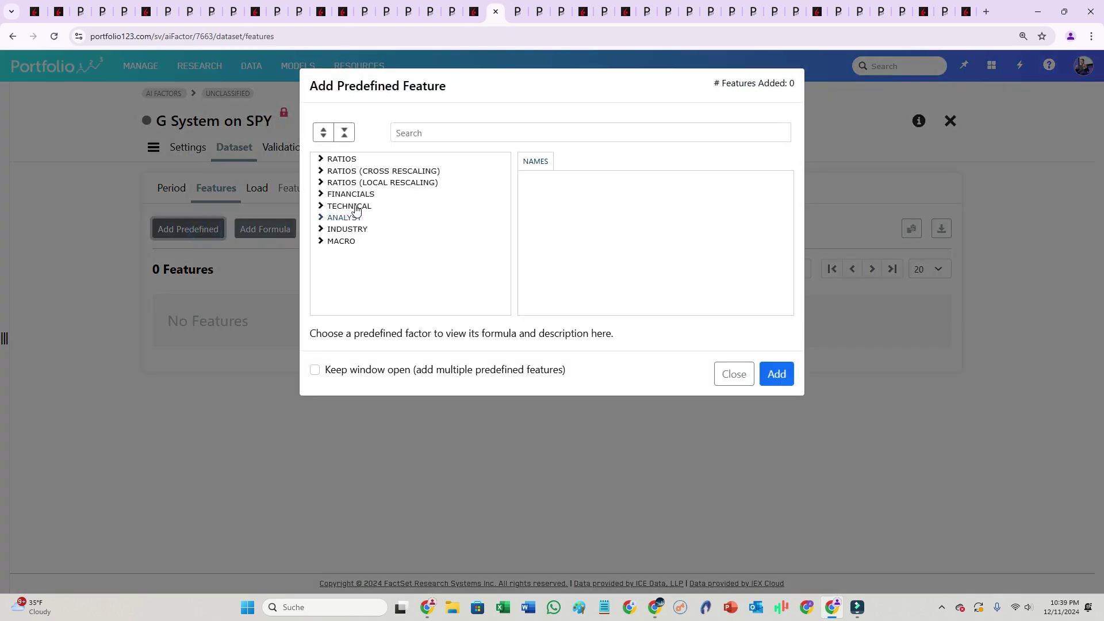
pyautogui.click(342, 157)
pyautogui.click(353, 287)
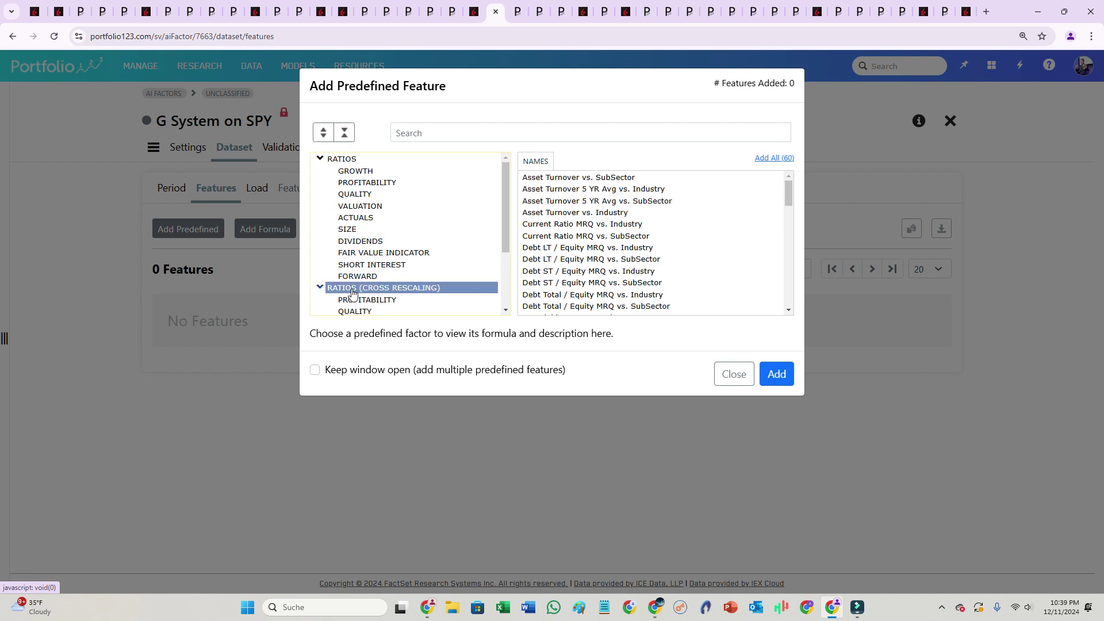
pyautogui.moveTo(506, 226); pyautogui.dragTo(507, 302)
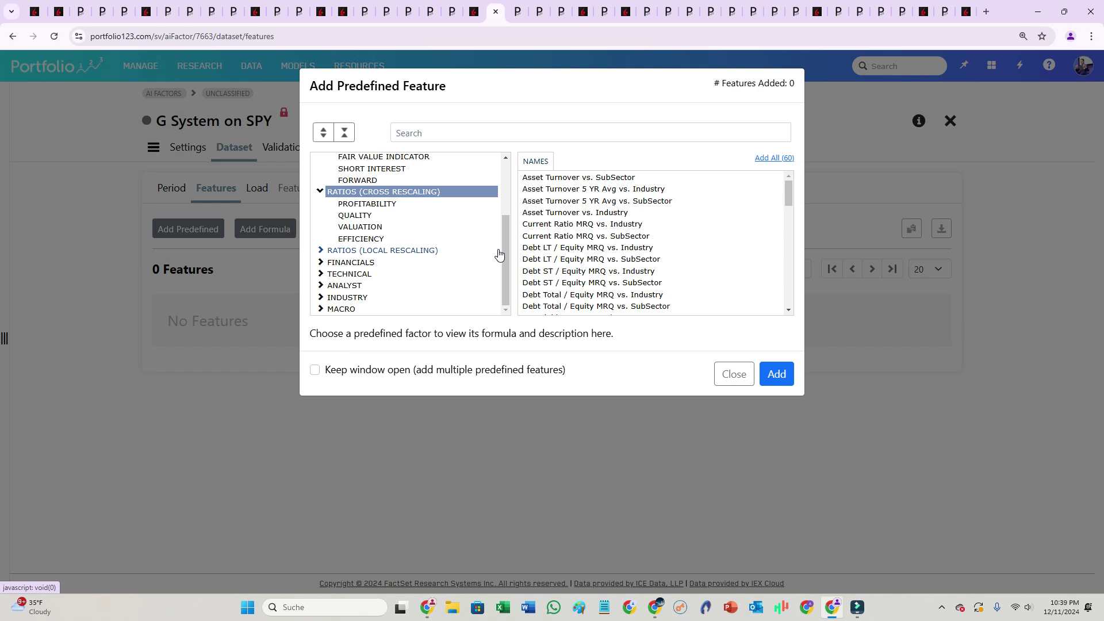
pyautogui.moveTo(505, 240); pyautogui.dragTo(505, 187)
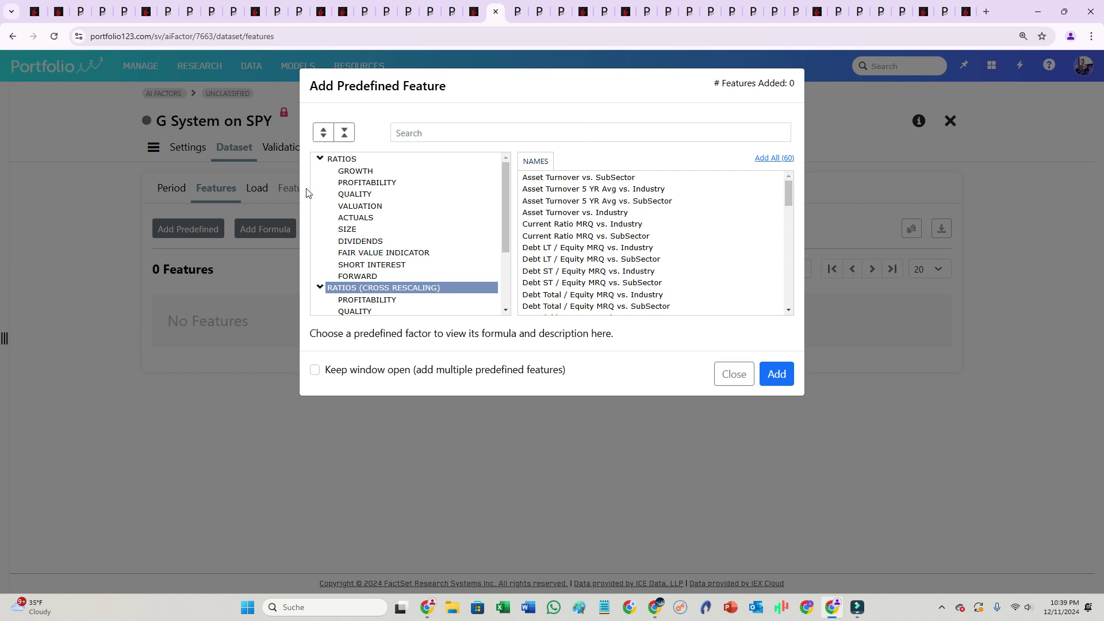
pyautogui.click(320, 159)
pyautogui.click(326, 173)
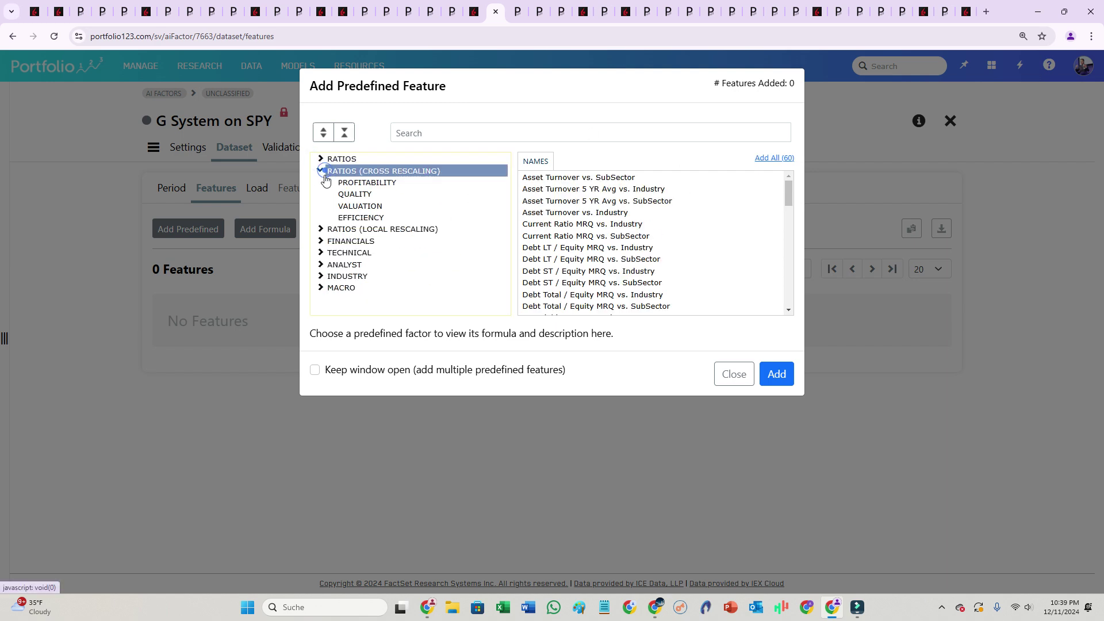
pyautogui.click(320, 170)
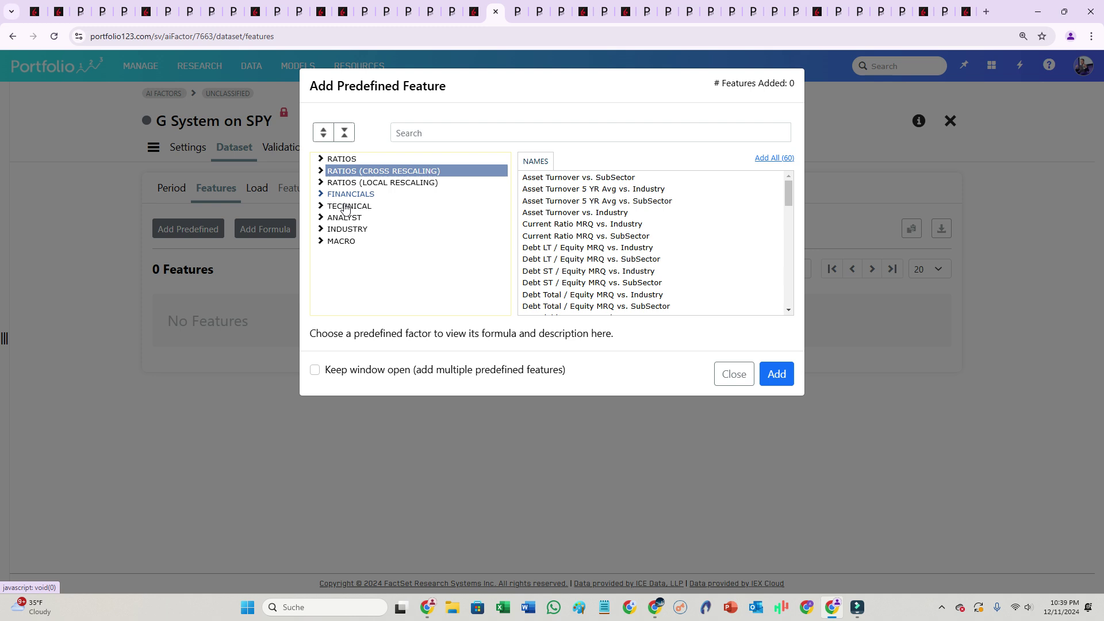
pyautogui.click(735, 377)
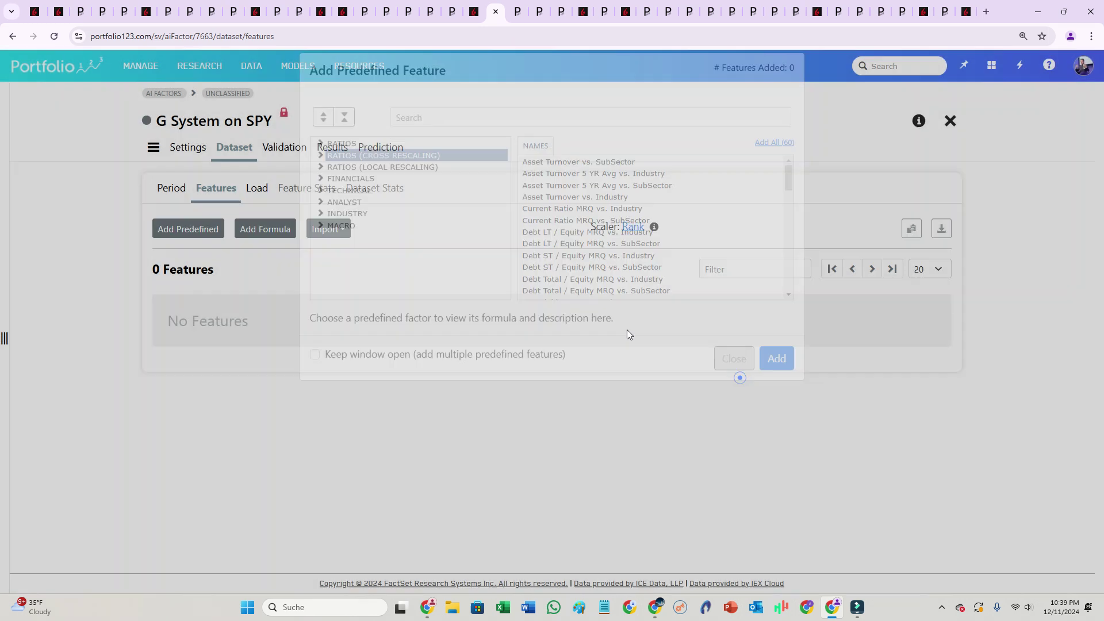
pyautogui.click(335, 233)
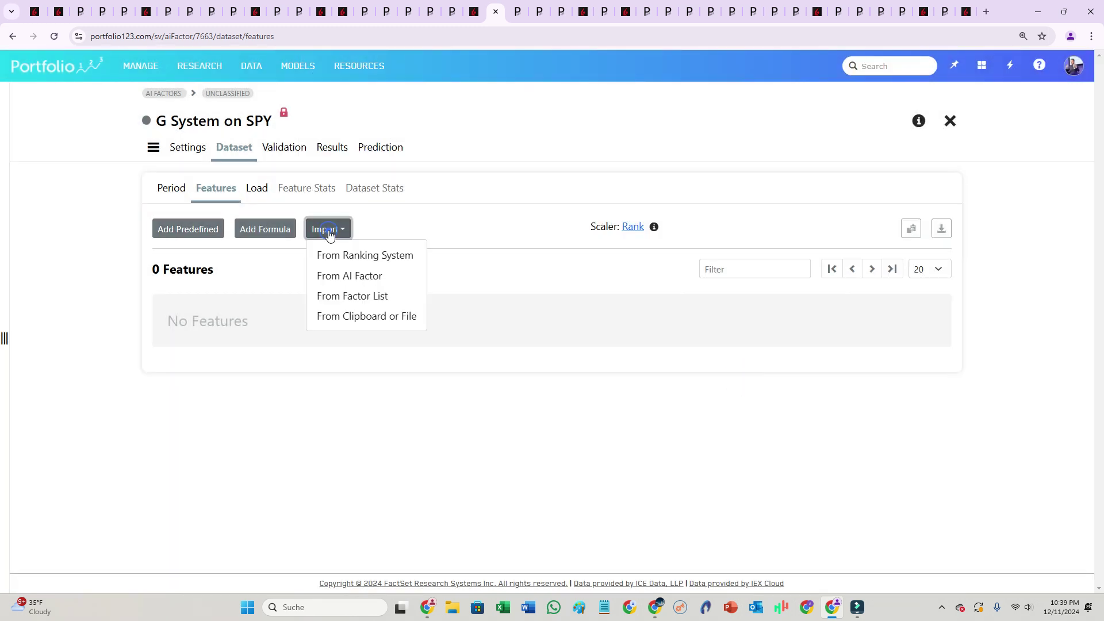
pyautogui.click(350, 274)
pyautogui.click(368, 148)
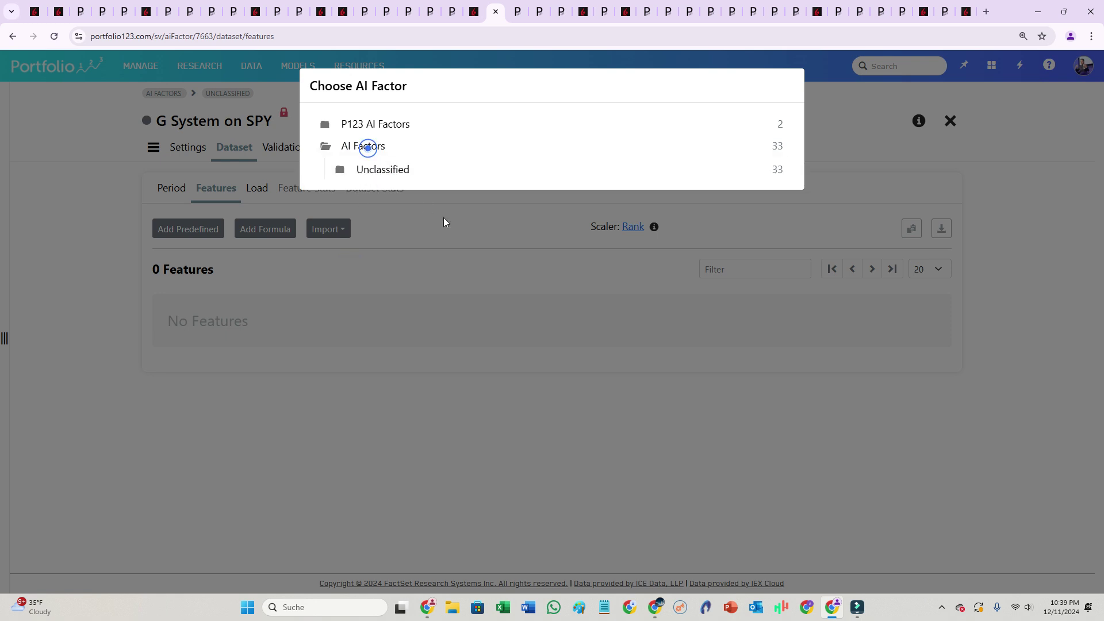
pyautogui.click(402, 171)
pyautogui.scroll(-4, 540, 460)
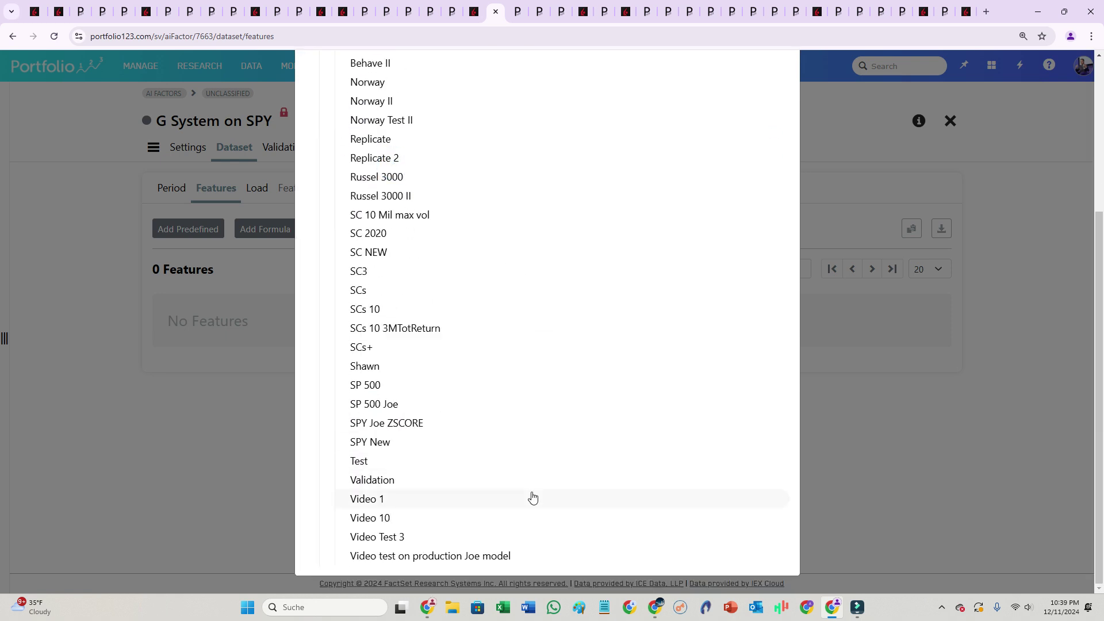
pyautogui.click(402, 405)
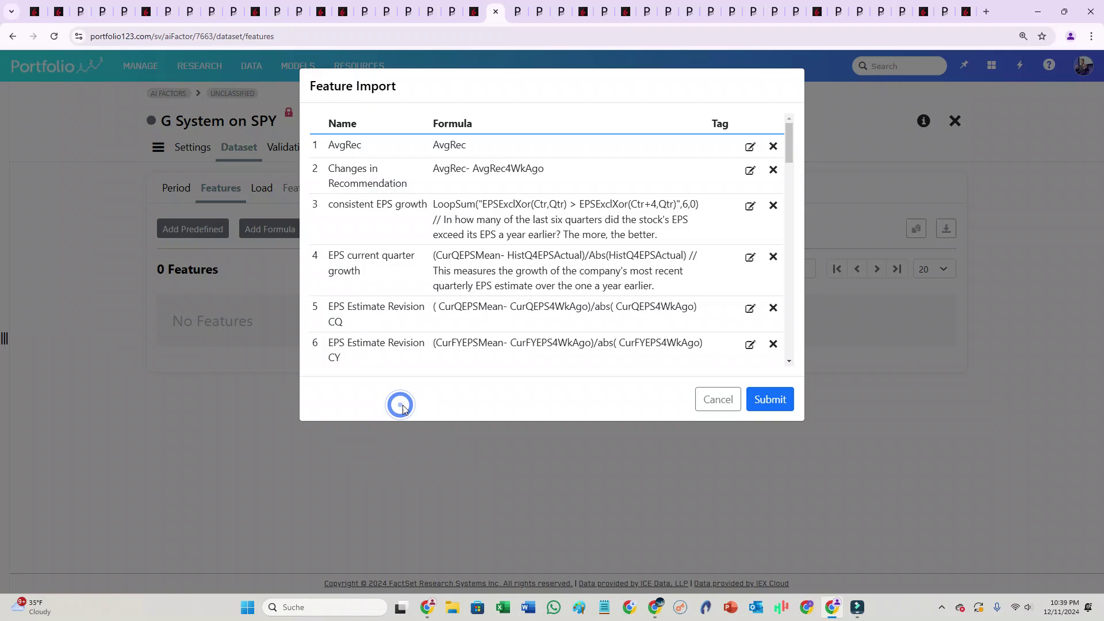
pyautogui.click(767, 402)
pyautogui.scroll(-1, 573, 447)
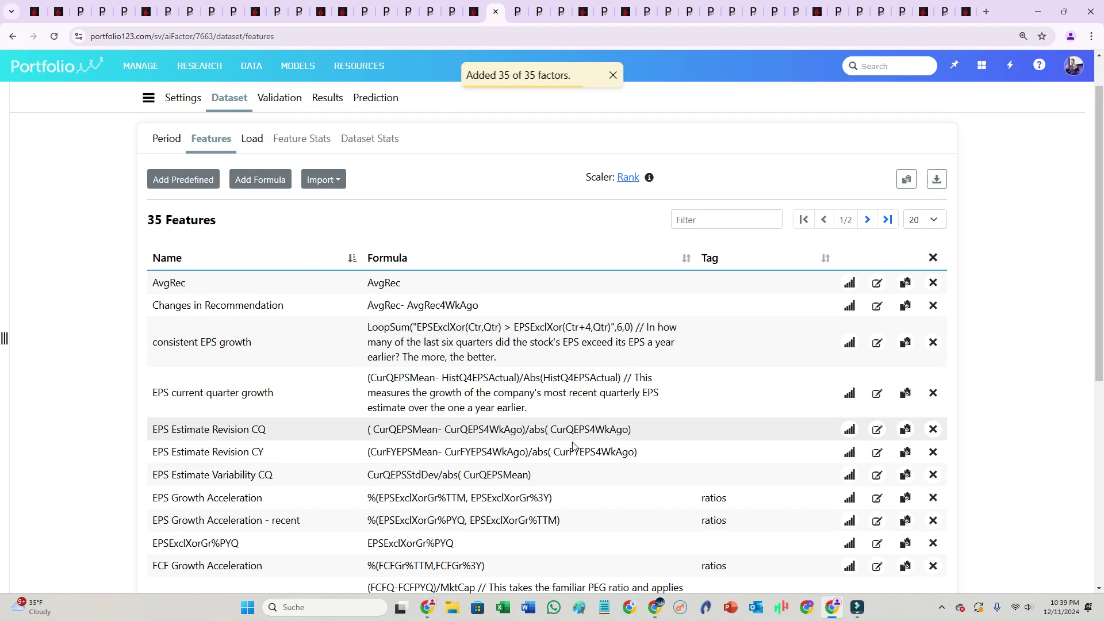
pyautogui.scroll(-2, 321, 445)
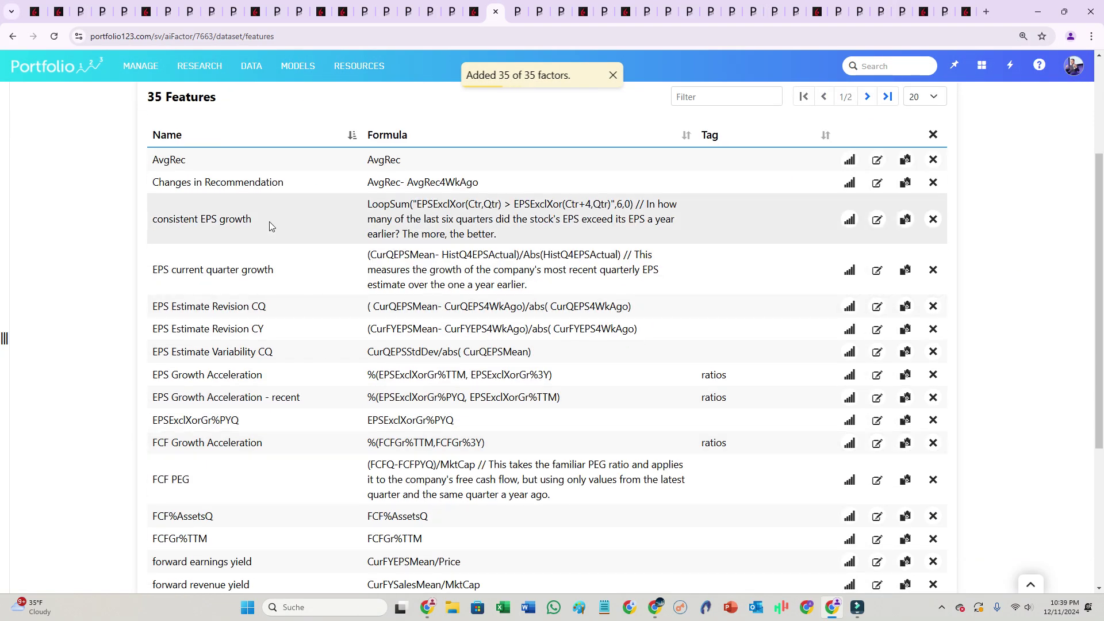
pyautogui.tripleClick(269, 225)
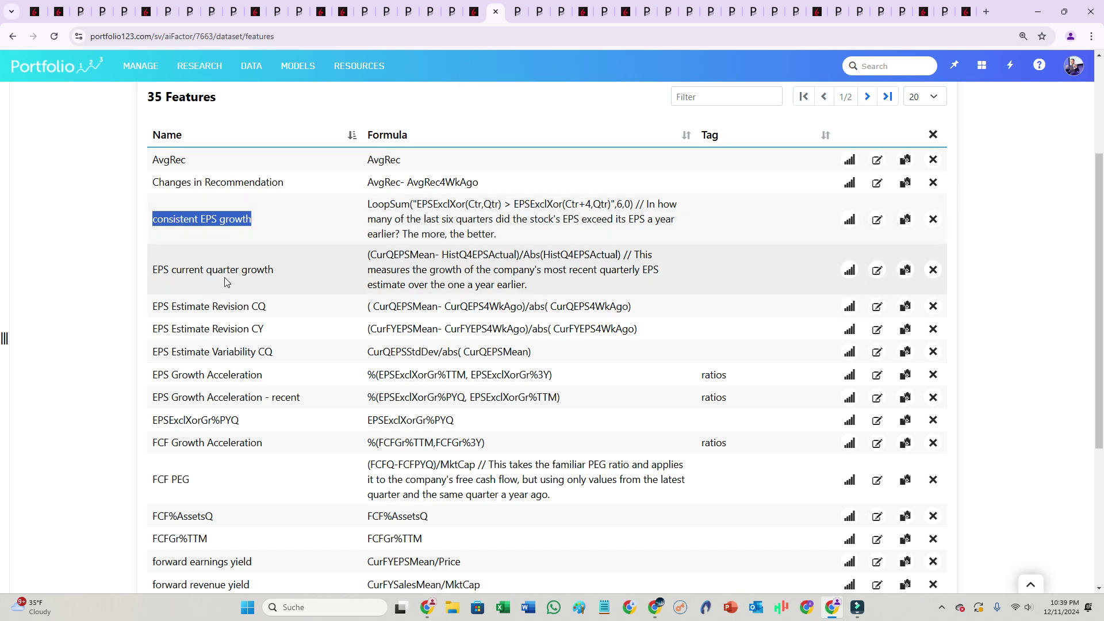
pyautogui.scroll(-2, 275, 408)
pyautogui.moveTo(224, 401); pyautogui.dragTo(151, 402)
pyautogui.moveTo(208, 423); pyautogui.dragTo(152, 428)
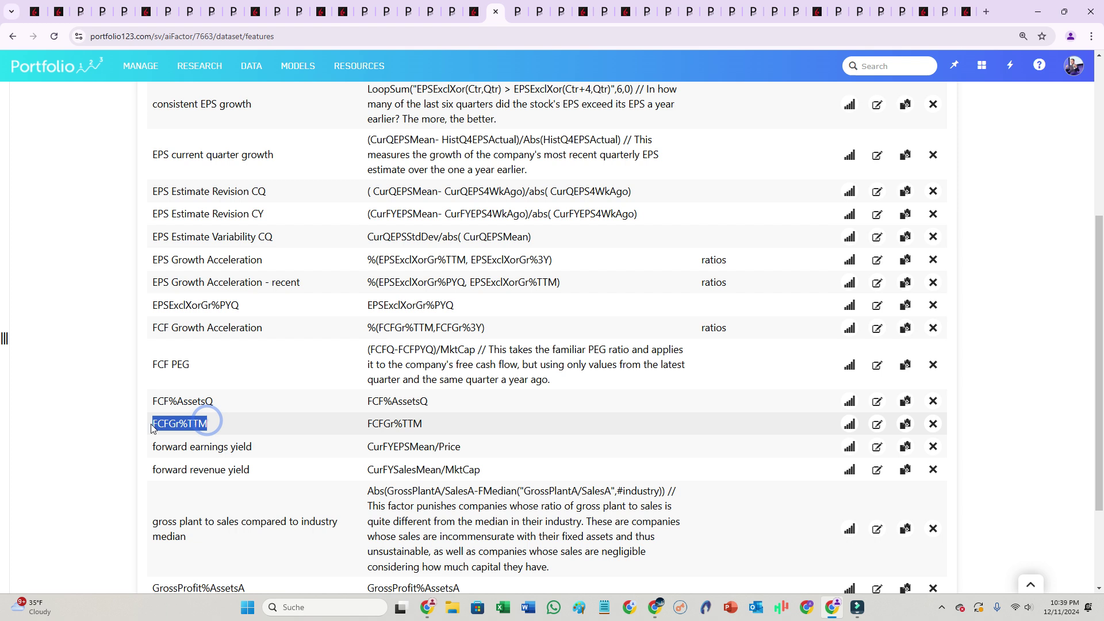
pyautogui.scroll(-2, 230, 520)
pyautogui.click(195, 486)
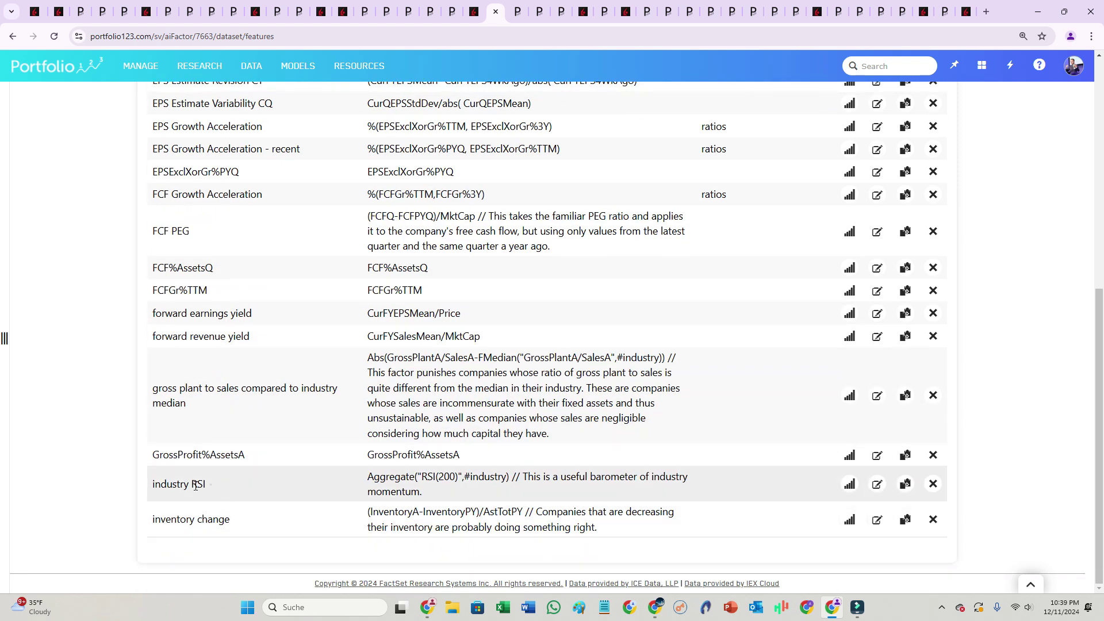
pyautogui.moveTo(211, 484); pyautogui.dragTo(152, 490)
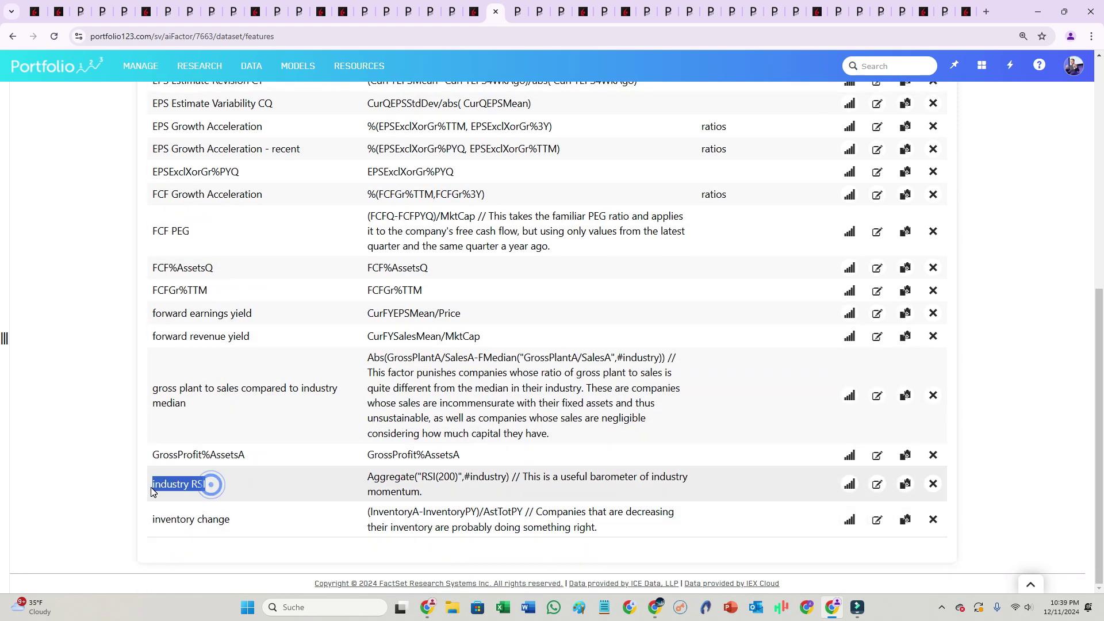
pyautogui.scroll(7, 555, 485)
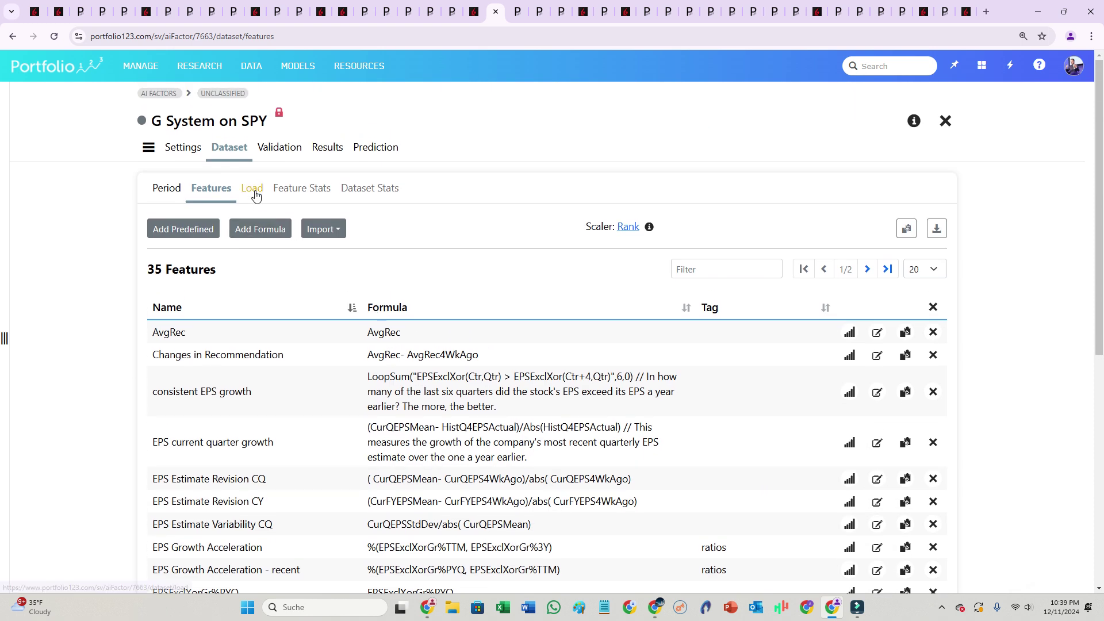
# - Load the dataset with 100% target information regression sampling, finishing in 2 min 2 sec
pyautogui.click(255, 195)
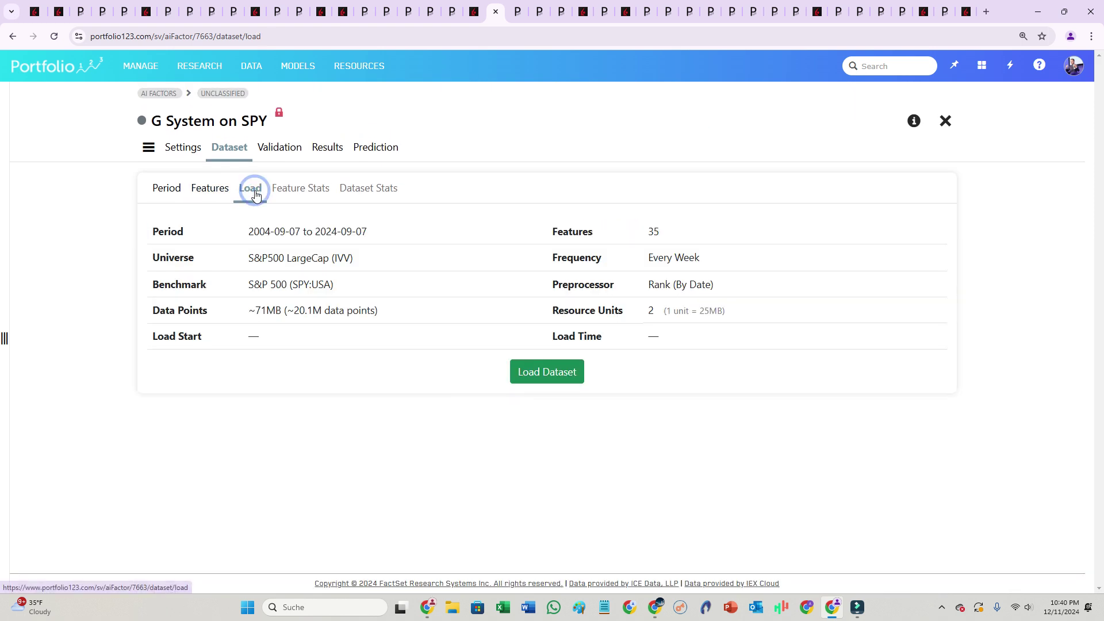
pyautogui.click(554, 372)
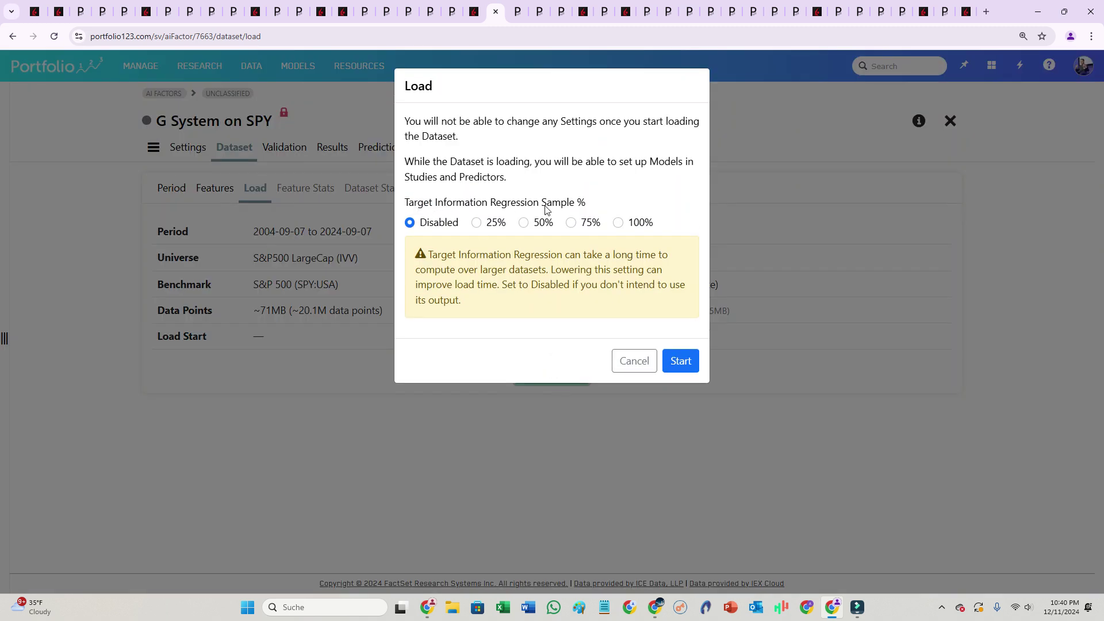
pyautogui.click(618, 222)
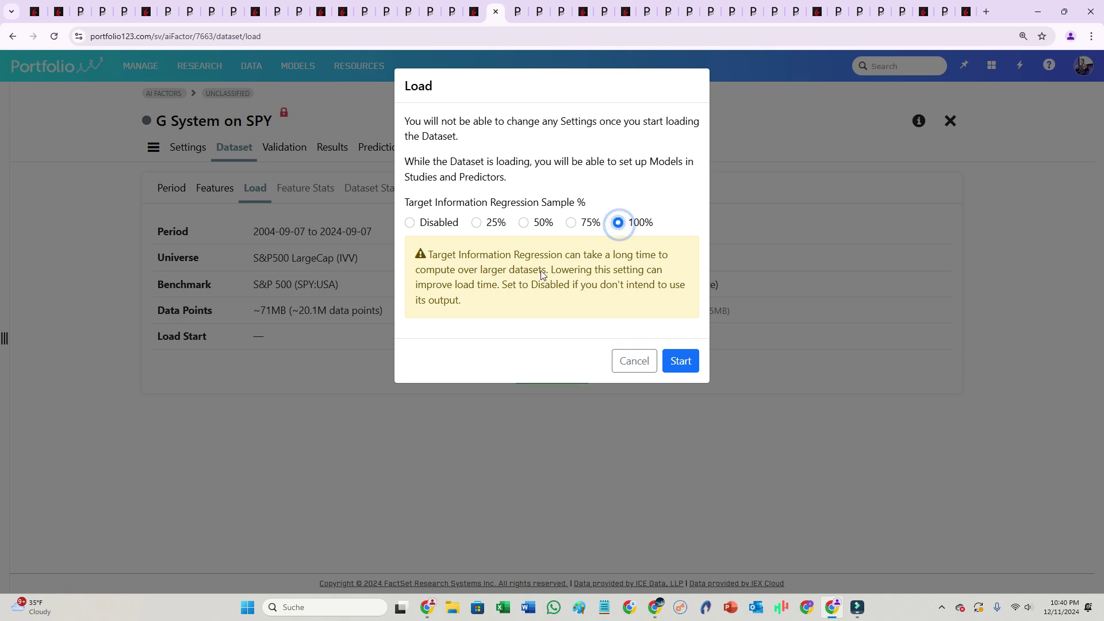
pyautogui.click(686, 367)
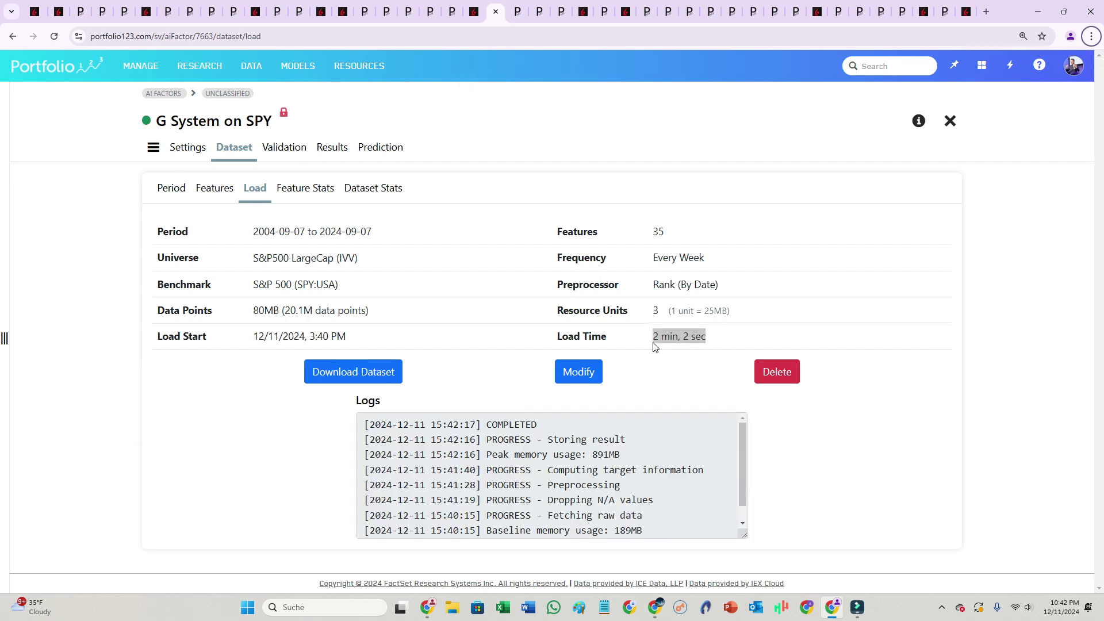
pyautogui.tripleClick(655, 338)
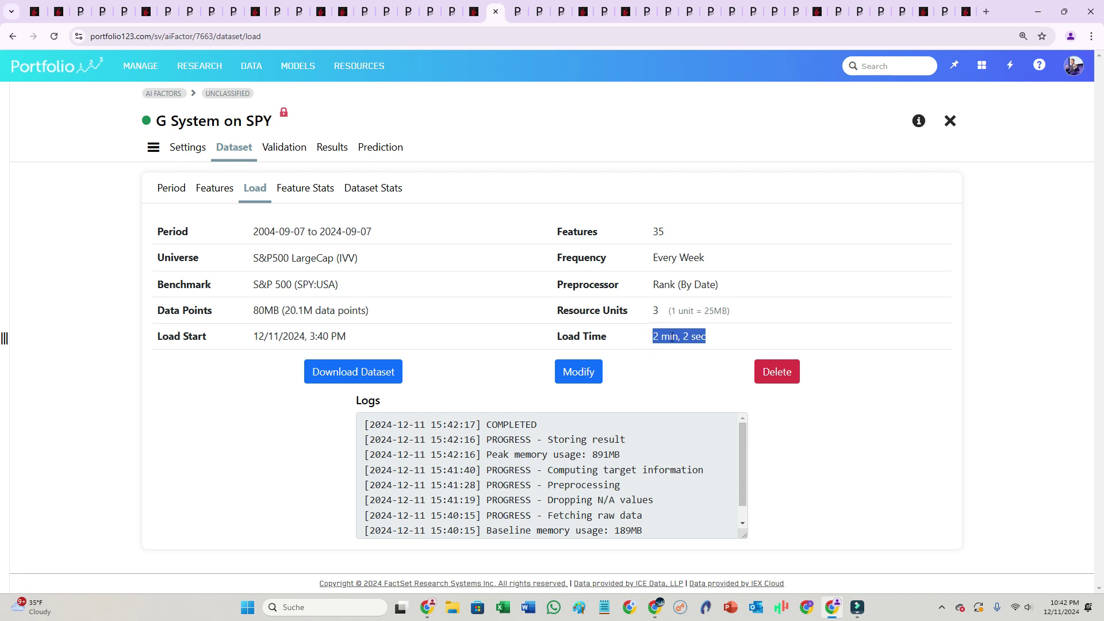
# - Browse the Feature Stats table of target information regression and missing-value percentages
pyautogui.click(311, 195)
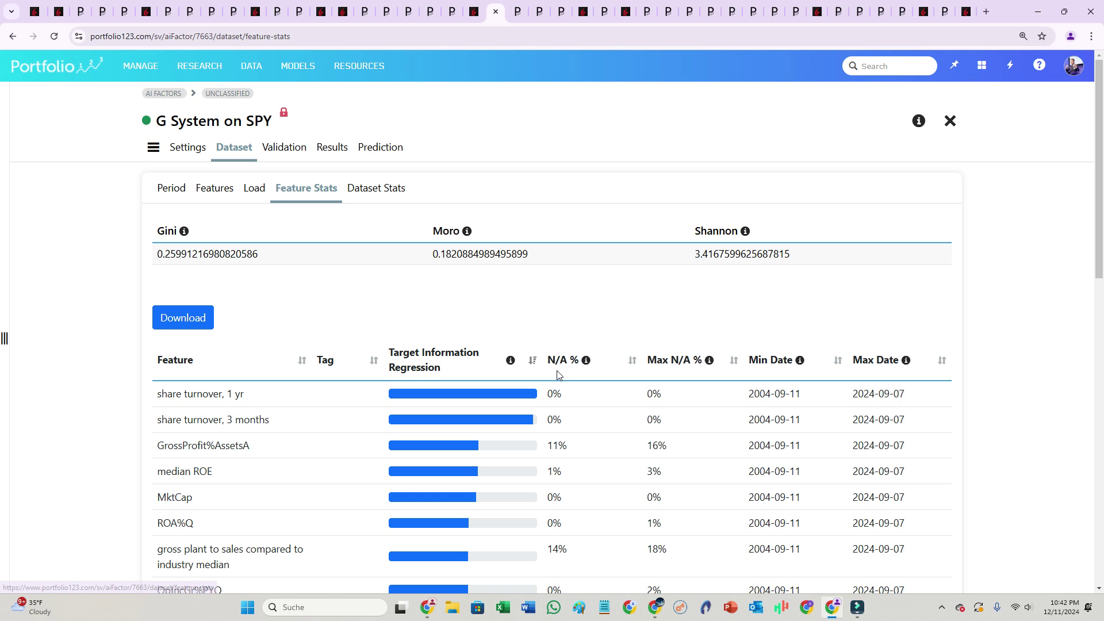
pyautogui.scroll(-2, 501, 444)
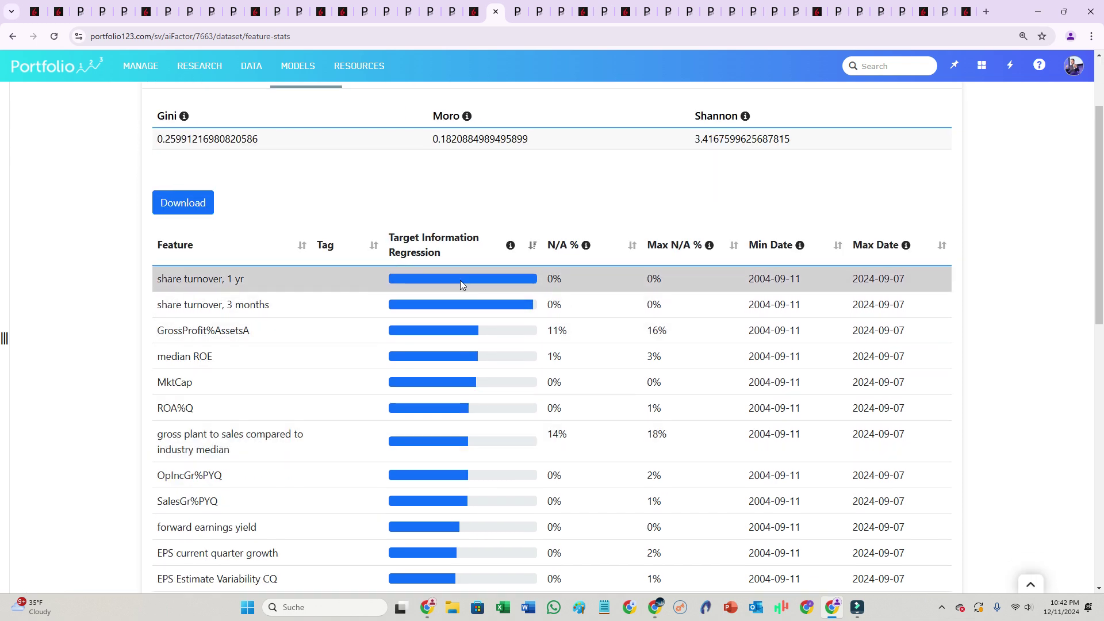
pyautogui.scroll(-1, 470, 418)
pyautogui.scroll(-7, 471, 418)
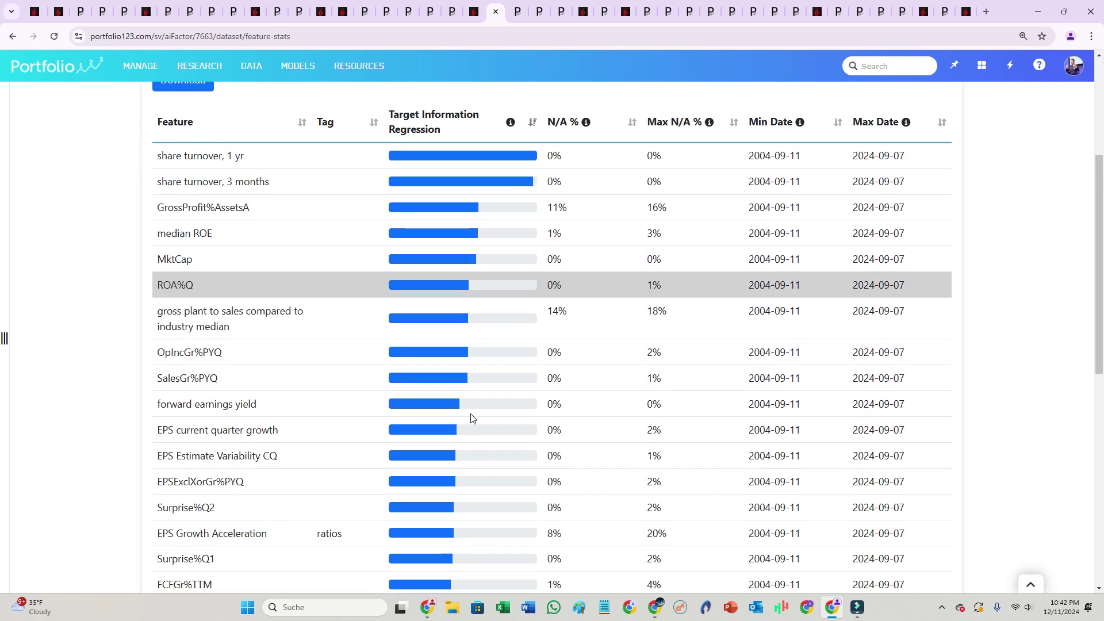
pyautogui.scroll(-5, 447, 475)
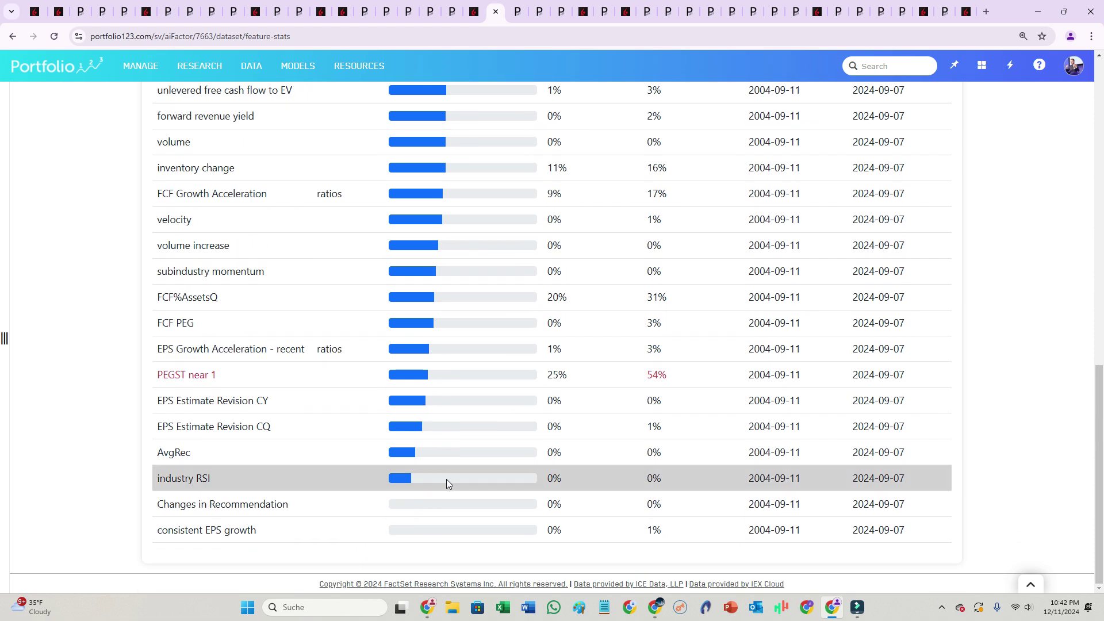
pyautogui.scroll(13, 449, 483)
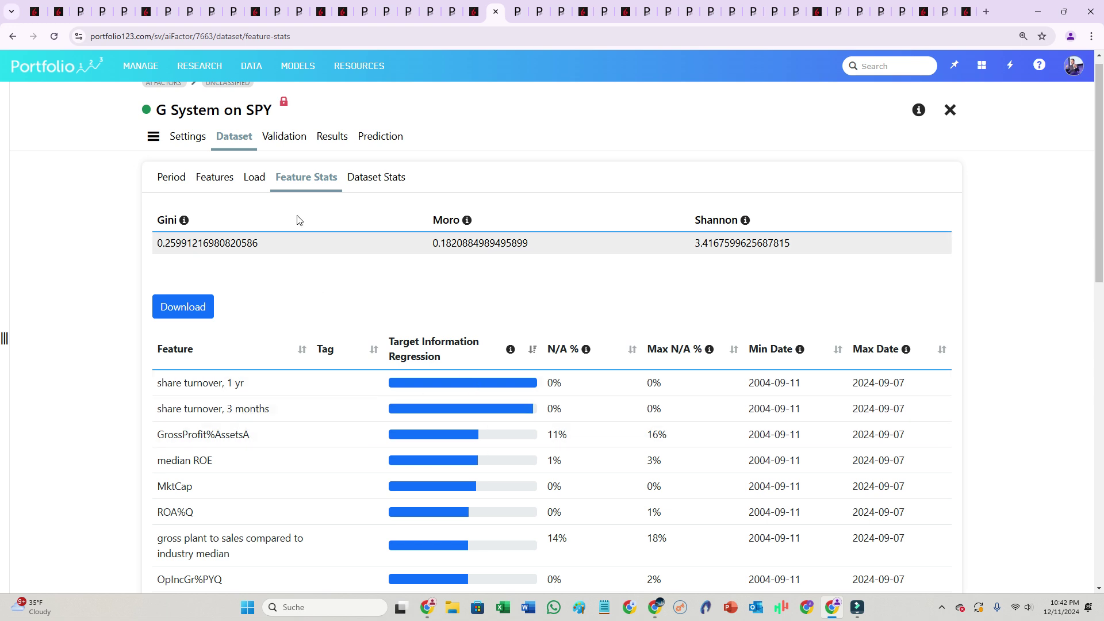
# - Configure Time Series CV validation with 5 folds and a 12-month holdout
pyautogui.click(273, 142)
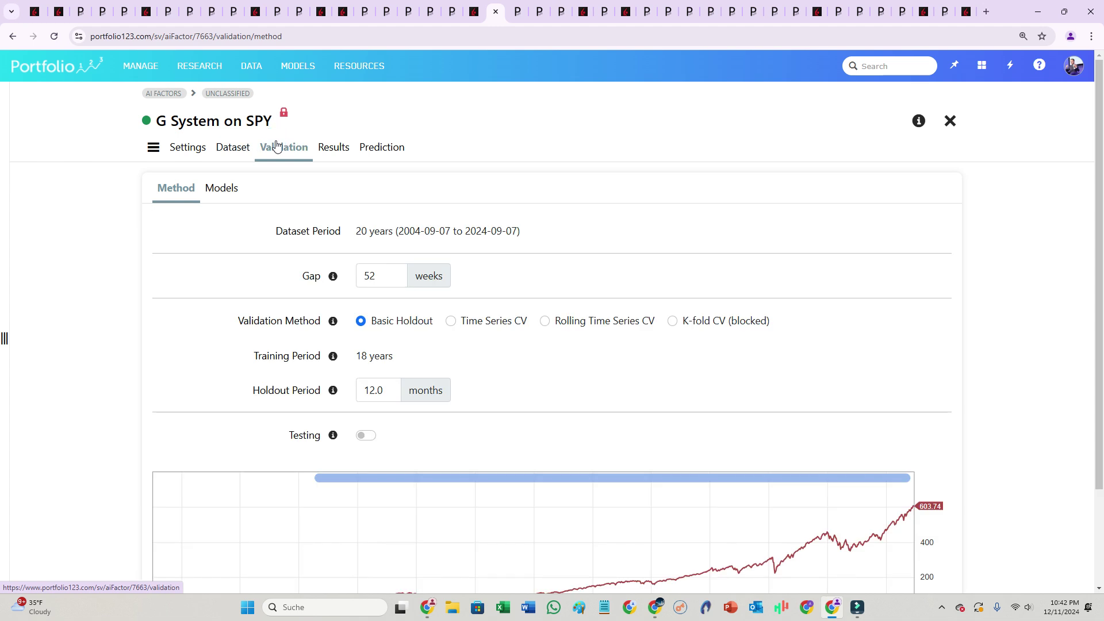
pyautogui.scroll(-2, 525, 371)
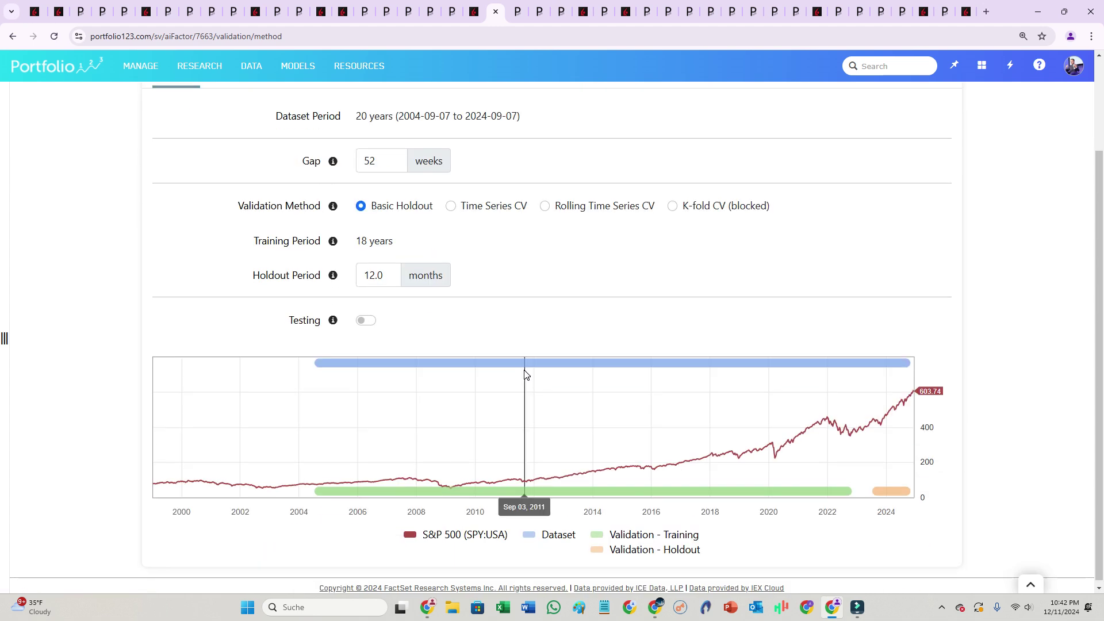
pyautogui.click(451, 208)
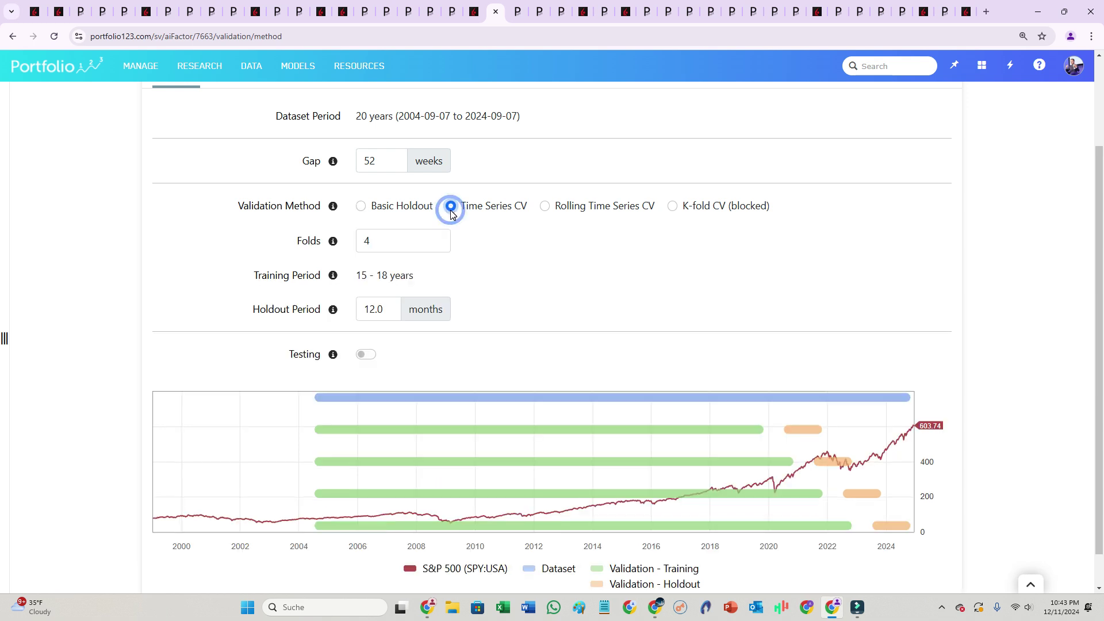
pyautogui.doubleClick(389, 244)
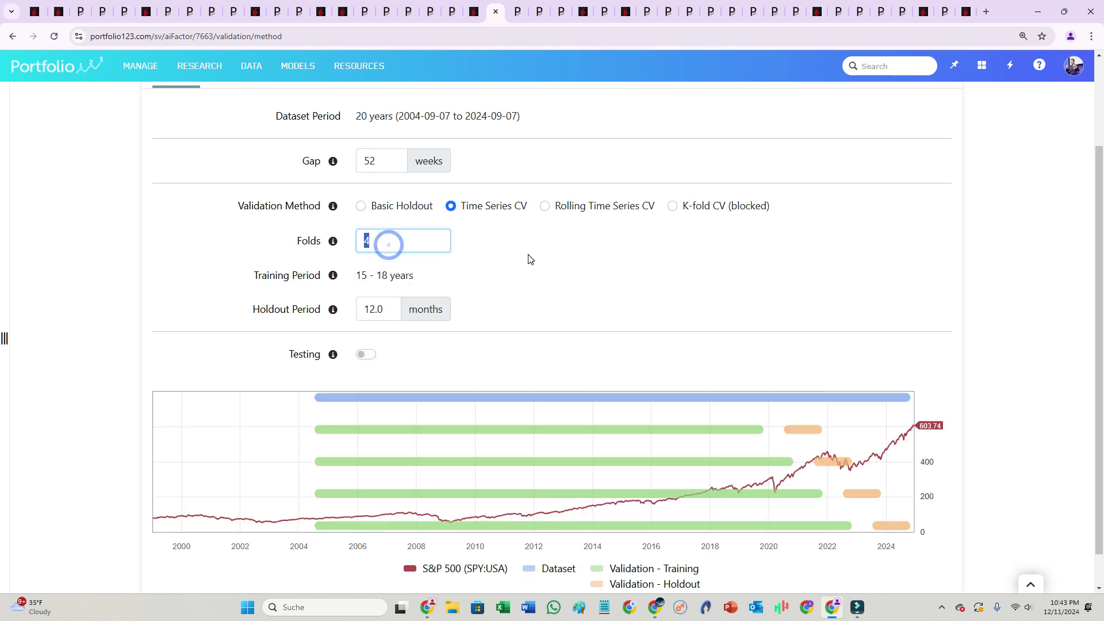
pyautogui.write('7')
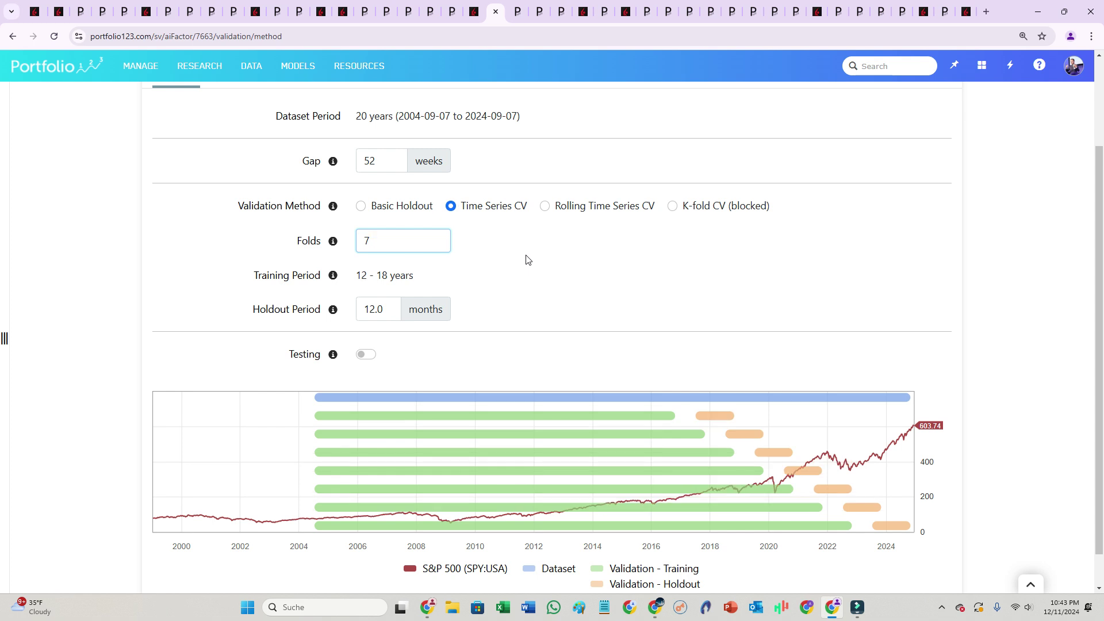
pyautogui.doubleClick(381, 310)
pyautogui.write('36')
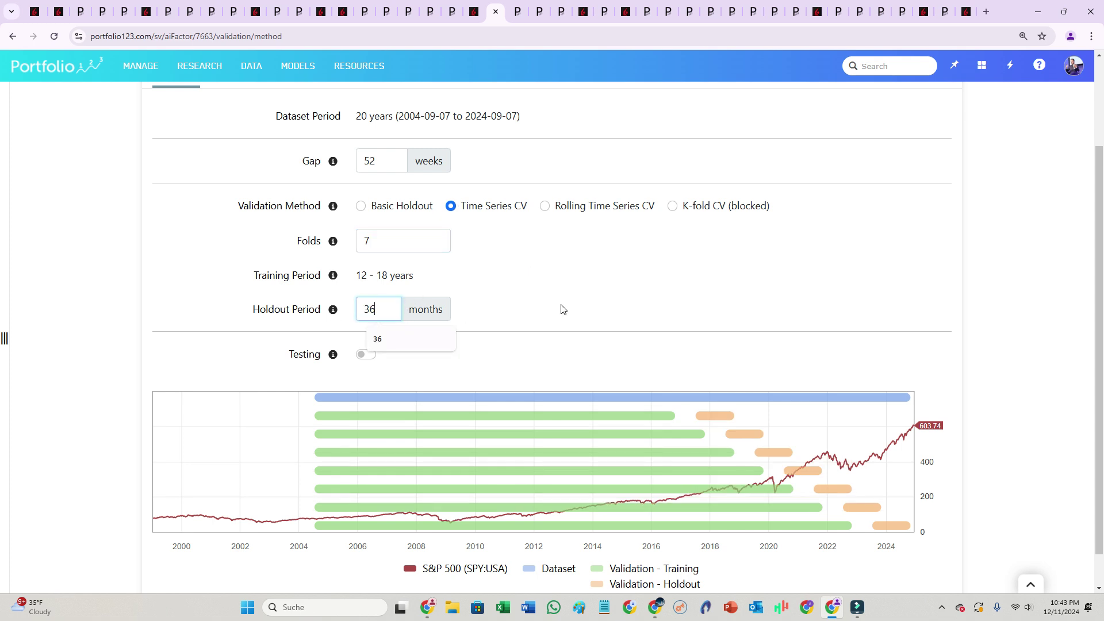
pyautogui.doubleClick(381, 239)
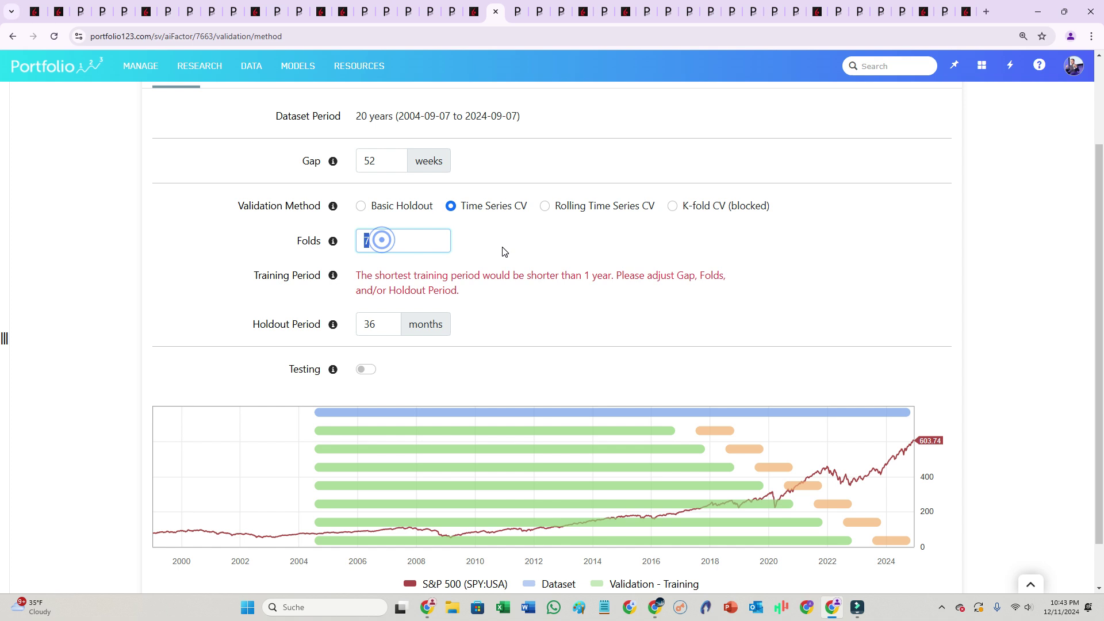
pyautogui.write('5')
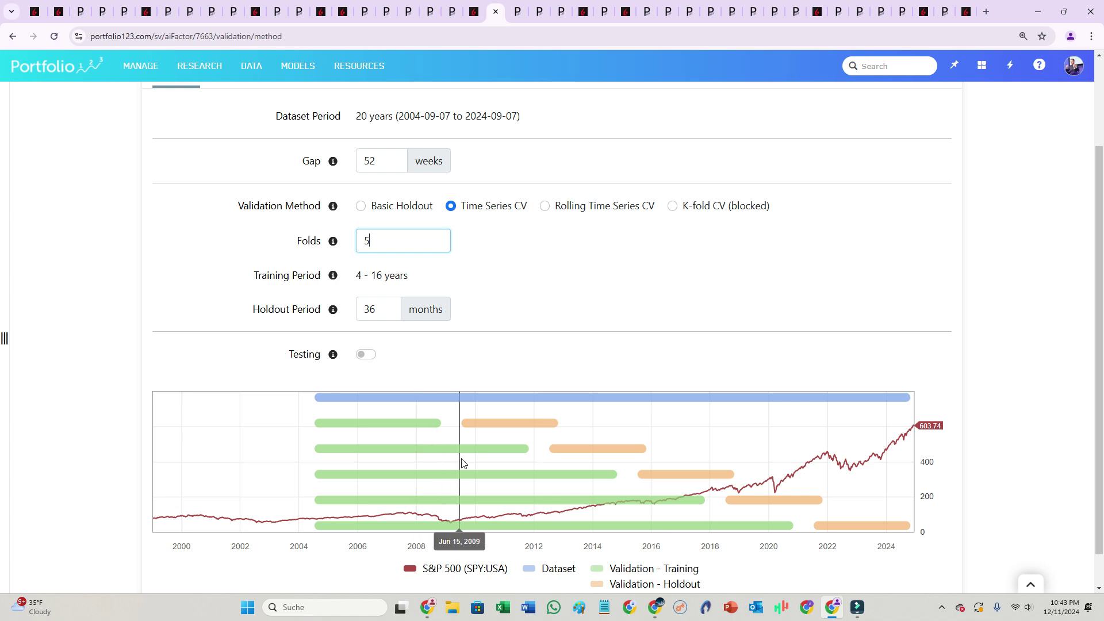
pyautogui.doubleClick(375, 162)
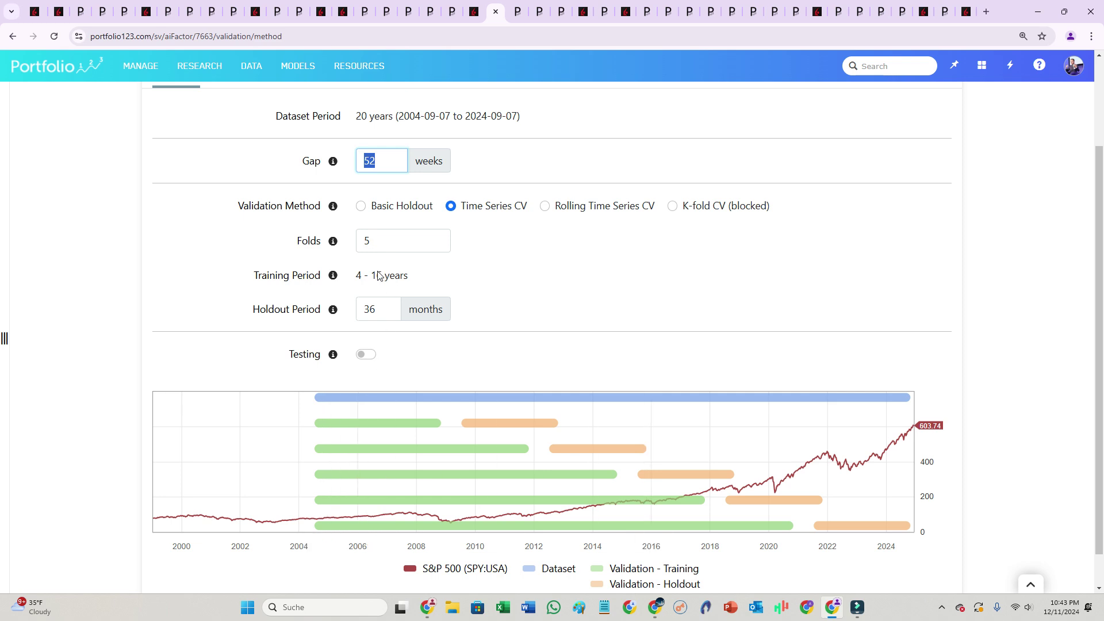
pyautogui.write('12')
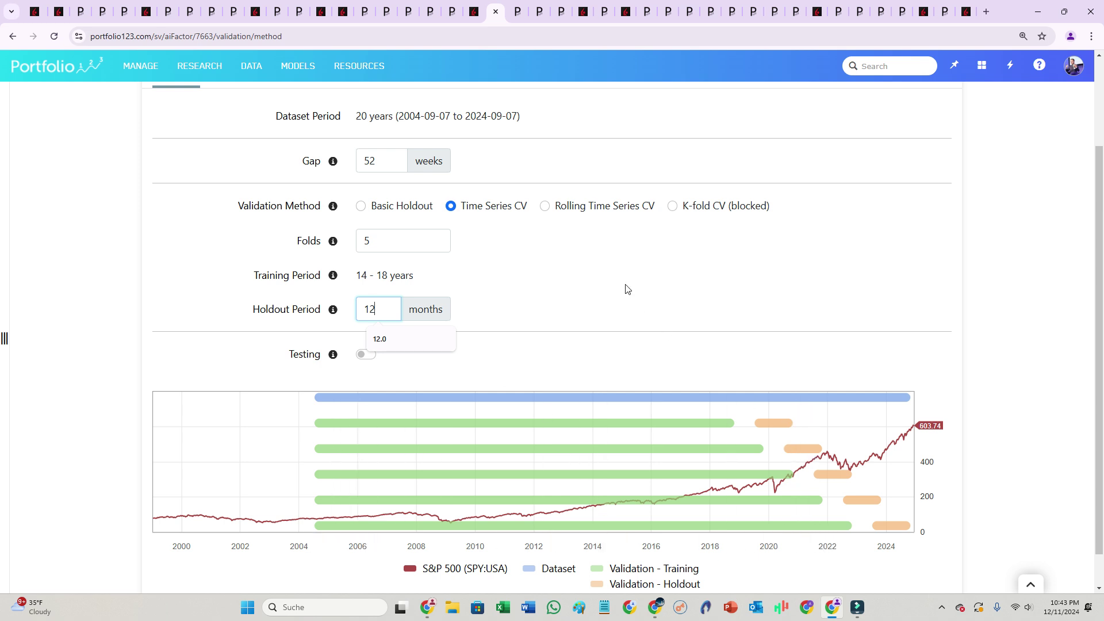
pyautogui.scroll(2, 627, 289)
# - Add the extra trees I and II predefined models for validation
pyautogui.click(226, 191)
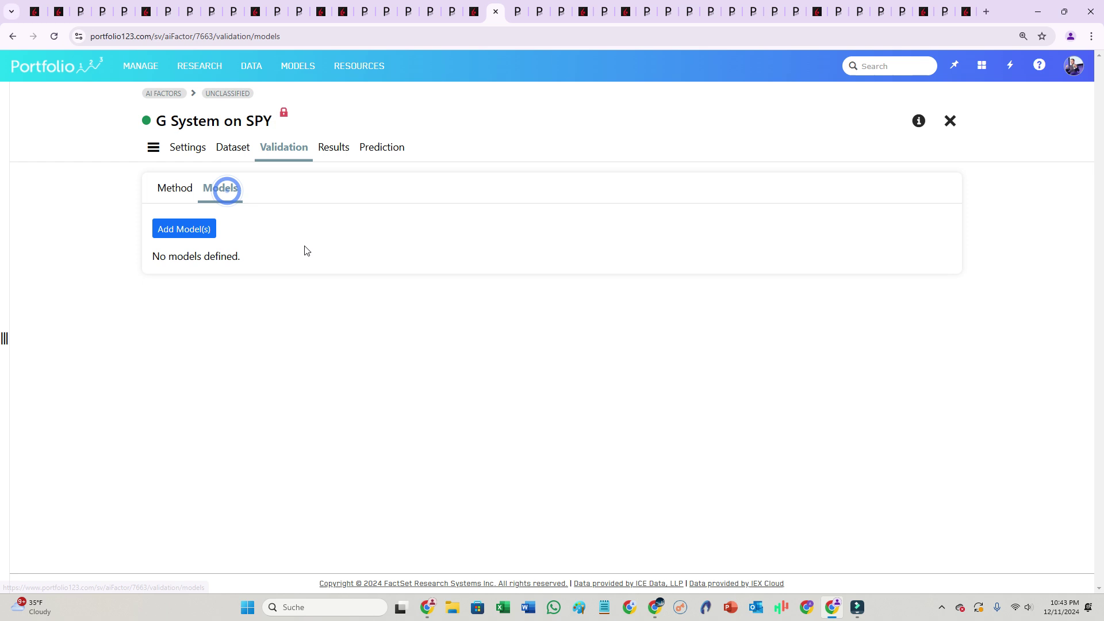
pyautogui.click(201, 231)
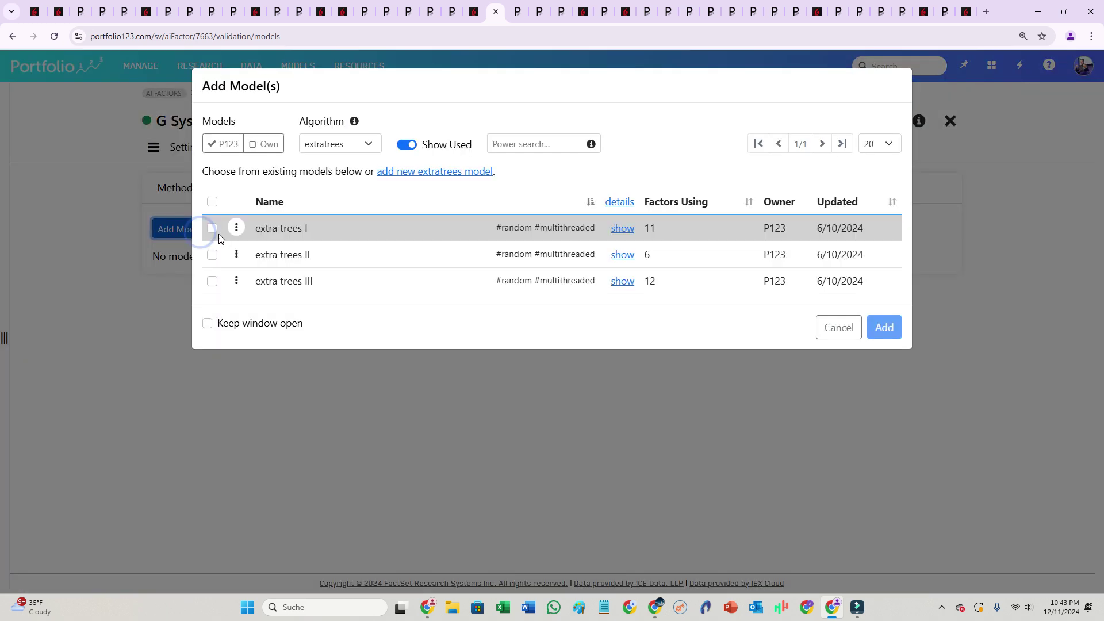
pyautogui.click(212, 230)
pyautogui.click(211, 234)
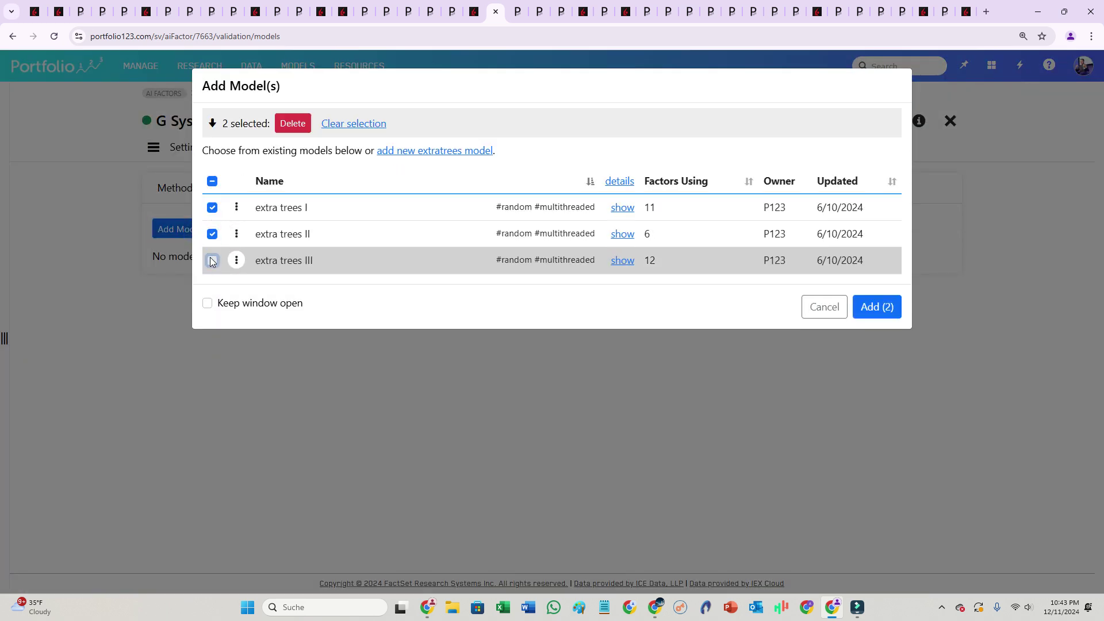
pyautogui.click(892, 310)
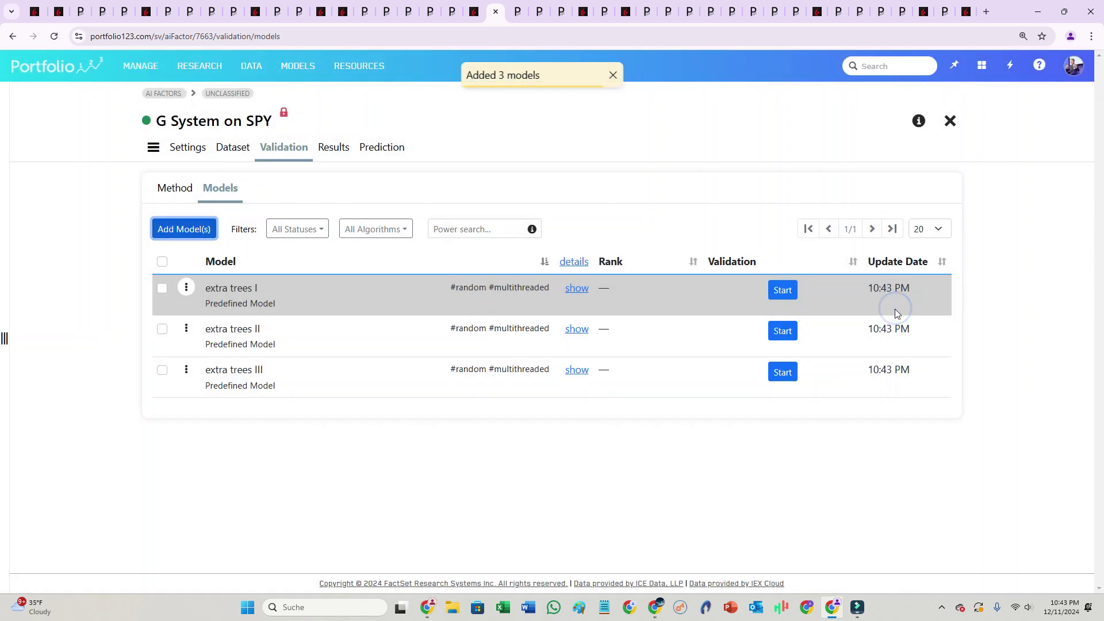
# - Add the lightgbm I, II and III predefined models
pyautogui.click(205, 230)
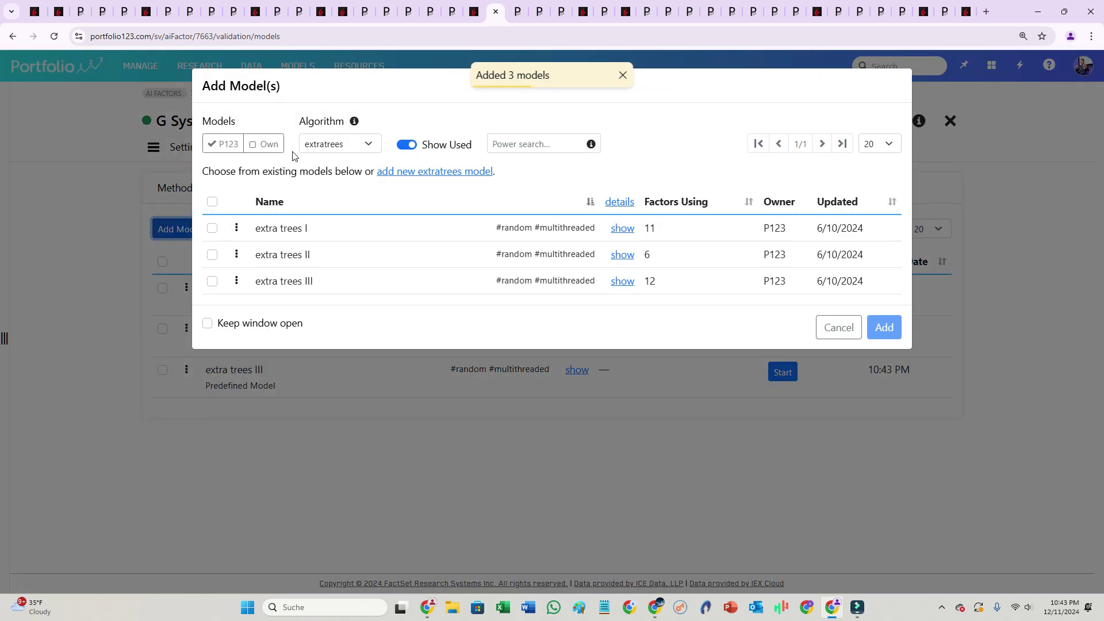
pyautogui.click(331, 144)
pyautogui.click(343, 226)
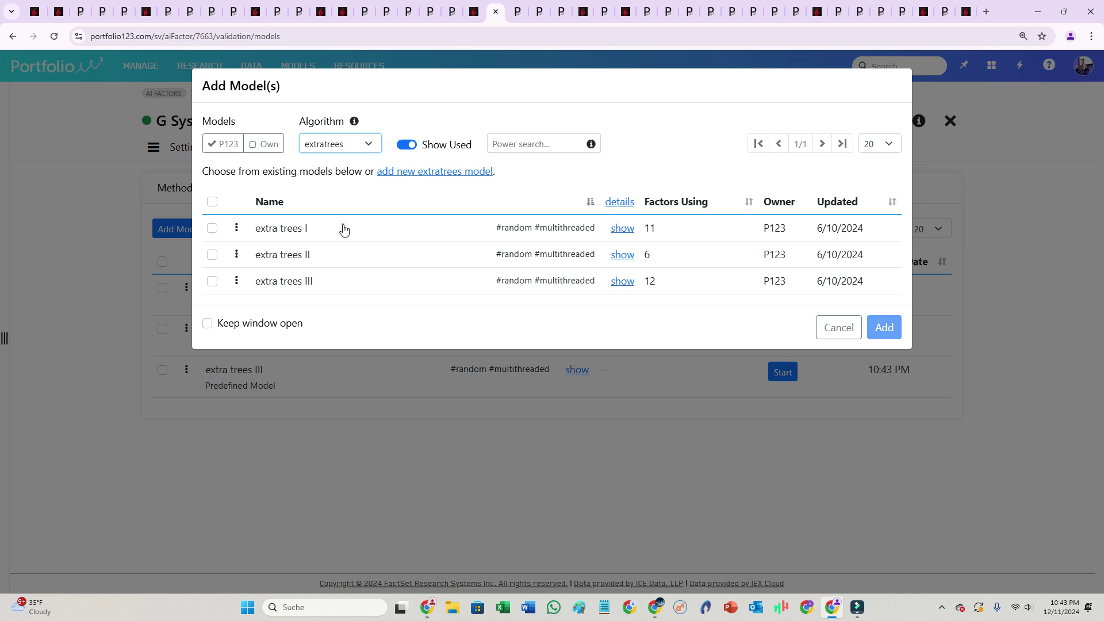
pyautogui.click(212, 228)
pyautogui.click(213, 235)
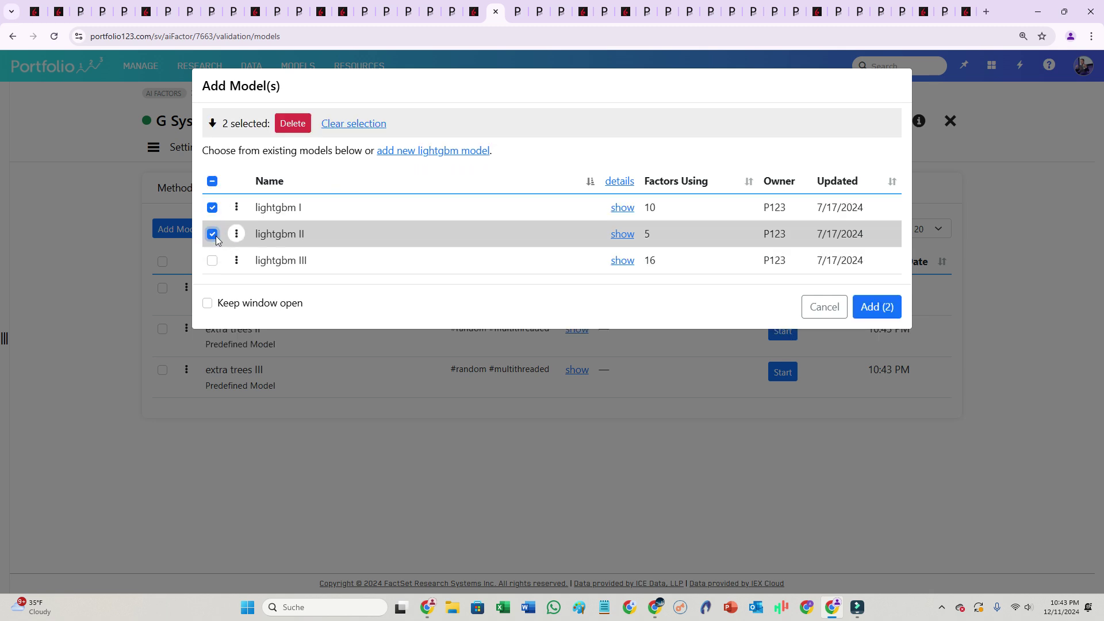
pyautogui.click(212, 260)
pyautogui.click(876, 307)
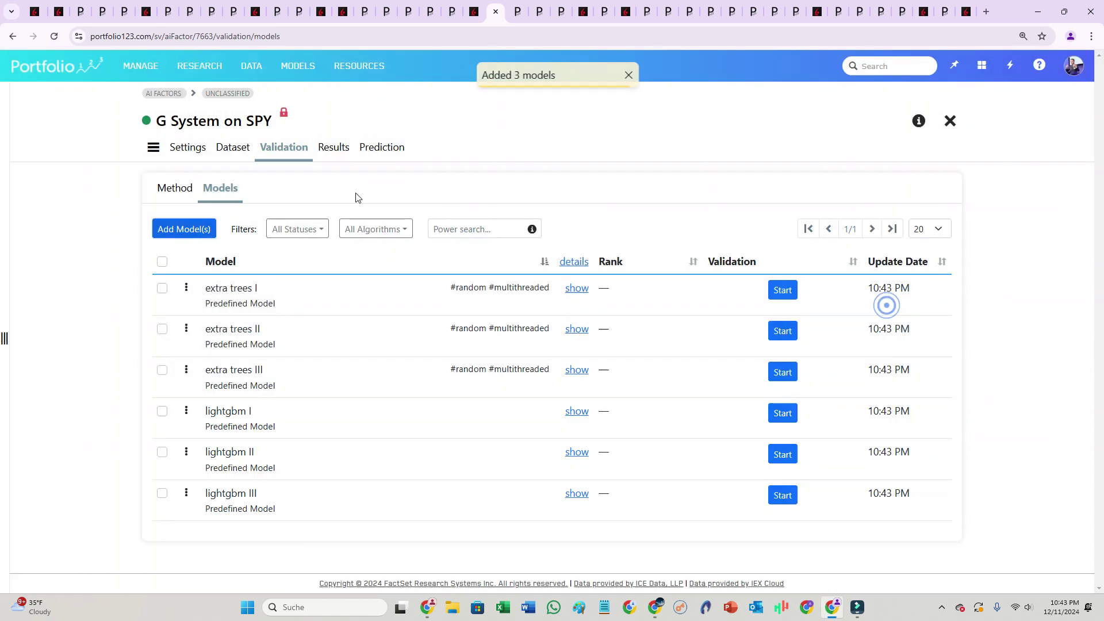
# - Add the random forest I, II and III predefined models
pyautogui.click(195, 231)
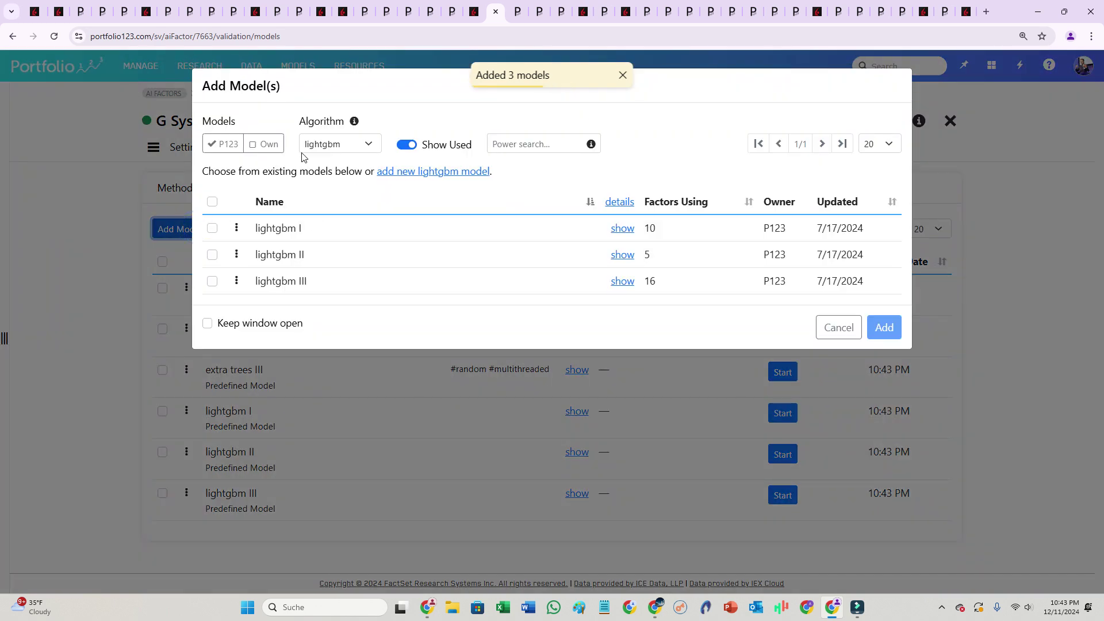
pyautogui.click(334, 144)
pyautogui.click(330, 258)
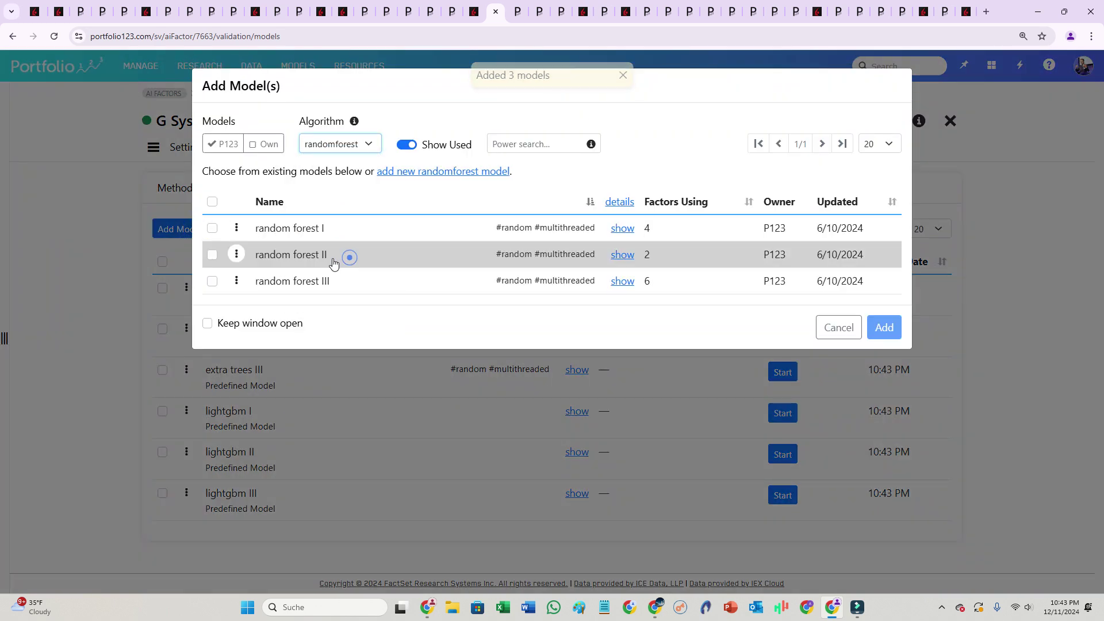
pyautogui.click(213, 230)
pyautogui.click(212, 234)
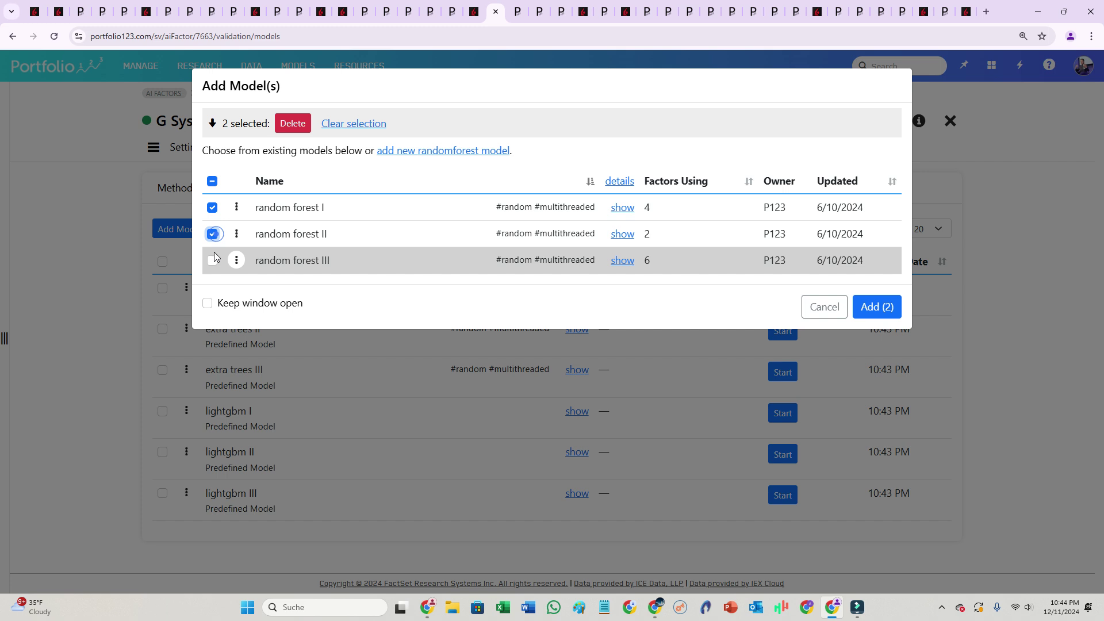
pyautogui.click(212, 261)
pyautogui.click(876, 306)
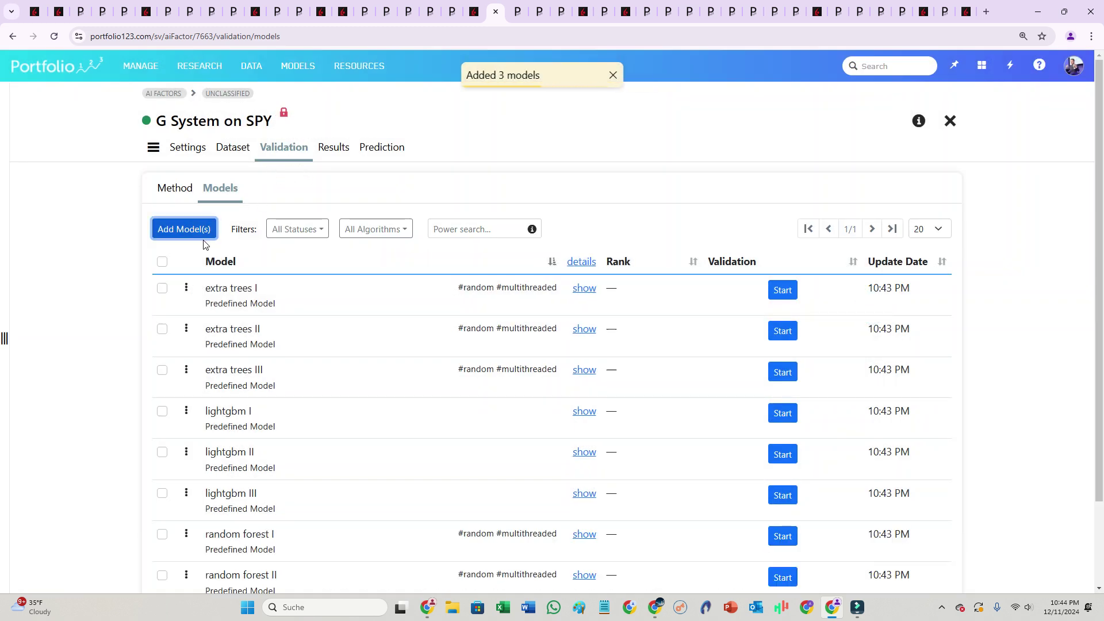
# - Add the linear, linear lasso, linear regularized and linear ridge models
pyautogui.click(197, 233)
pyautogui.click(336, 143)
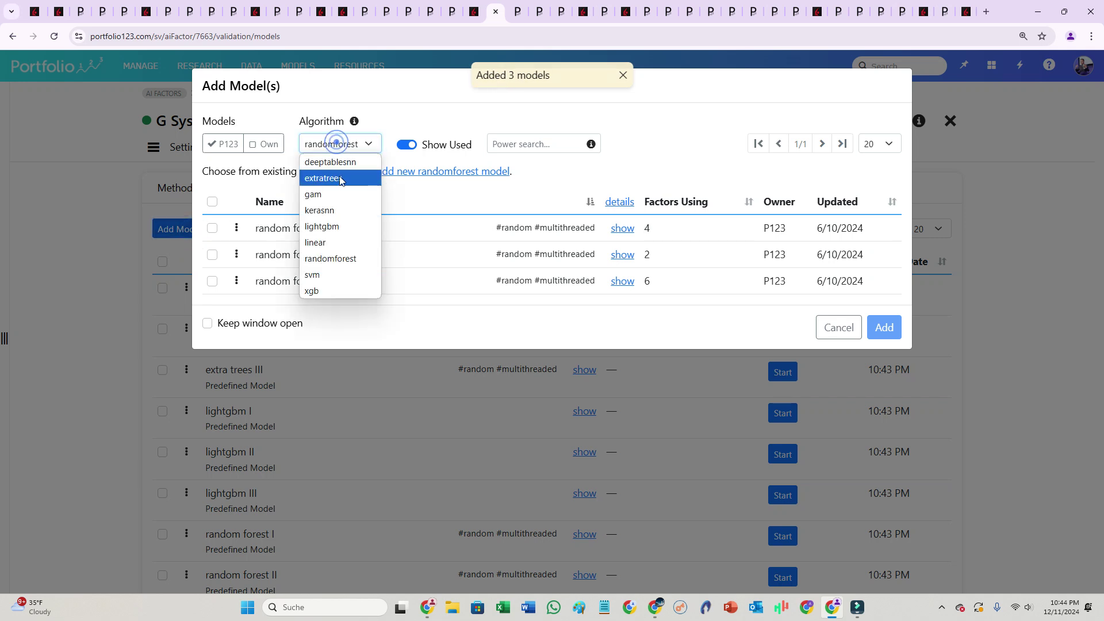
pyautogui.click(337, 242)
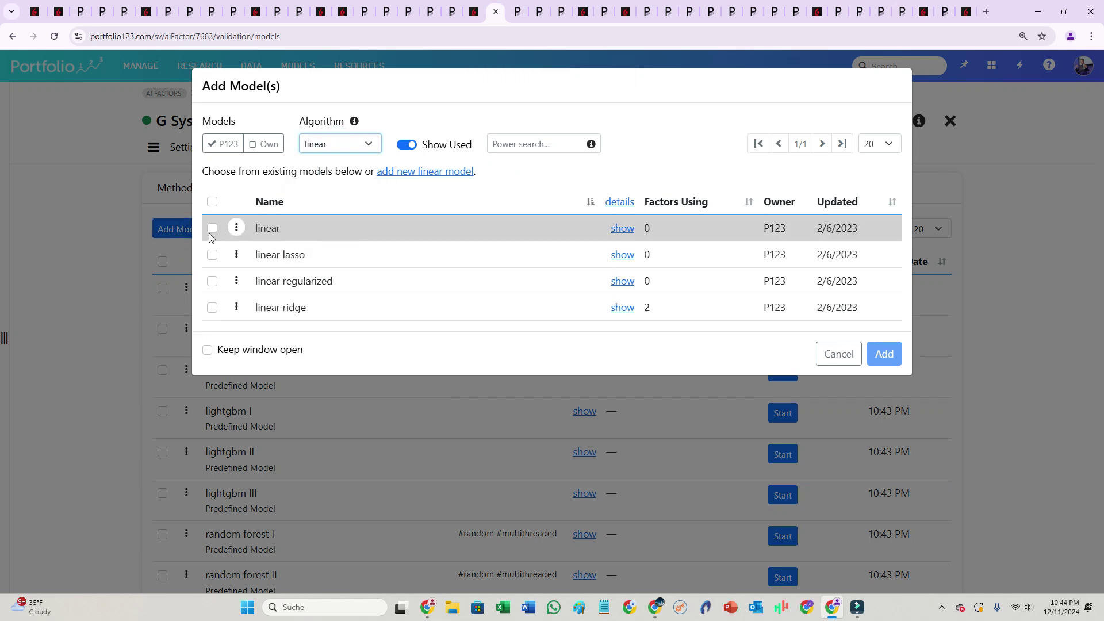
pyautogui.click(211, 230)
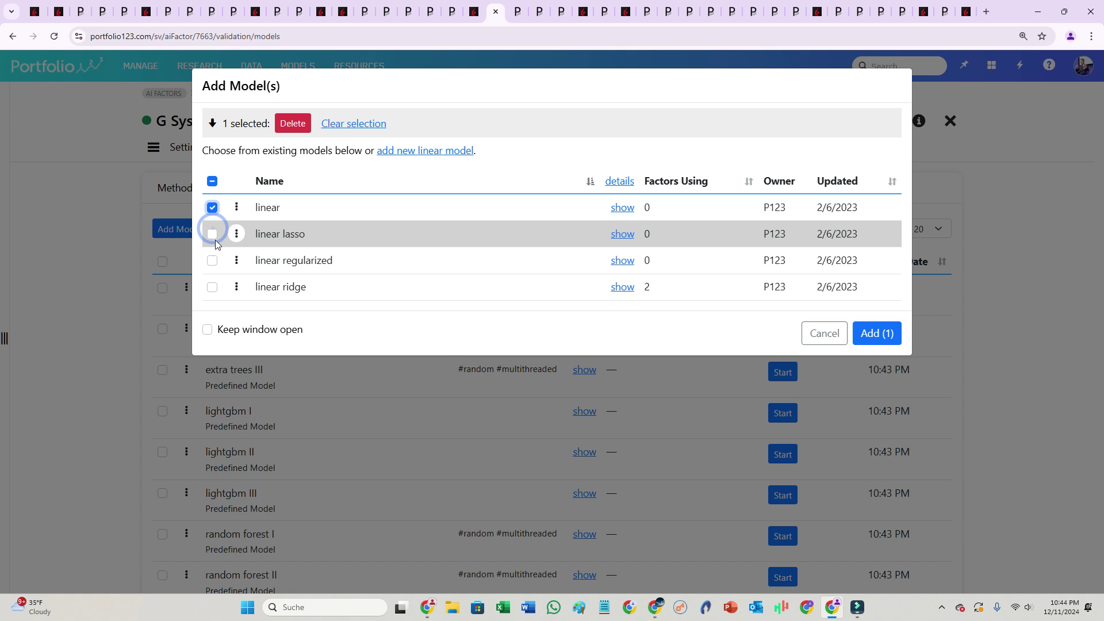
pyautogui.click(212, 234)
pyautogui.click(212, 261)
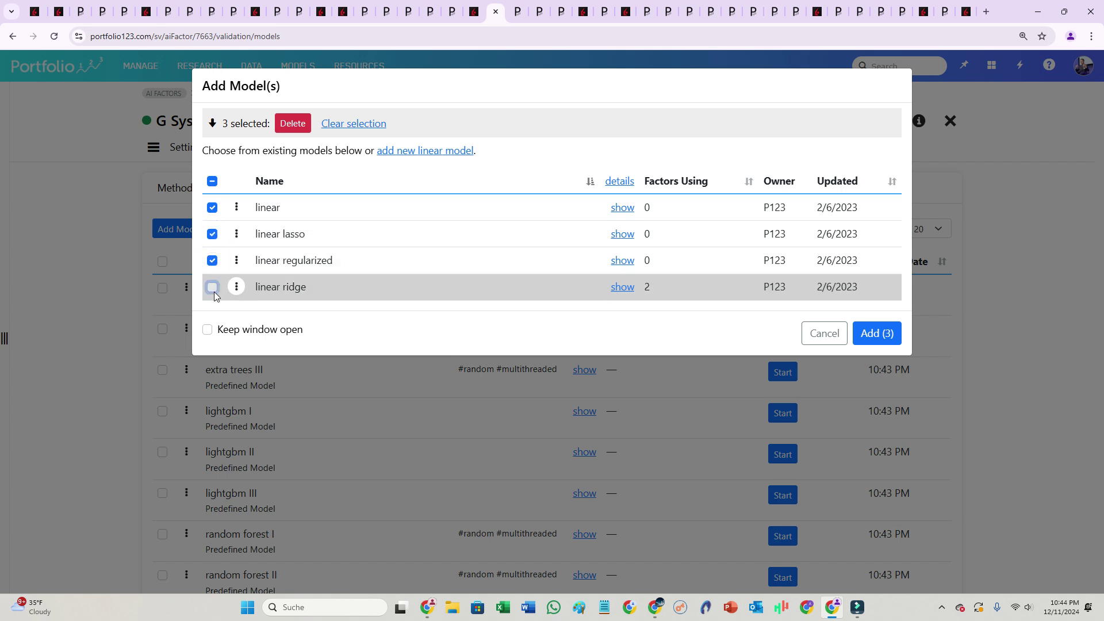
pyautogui.click(213, 287)
pyautogui.click(872, 333)
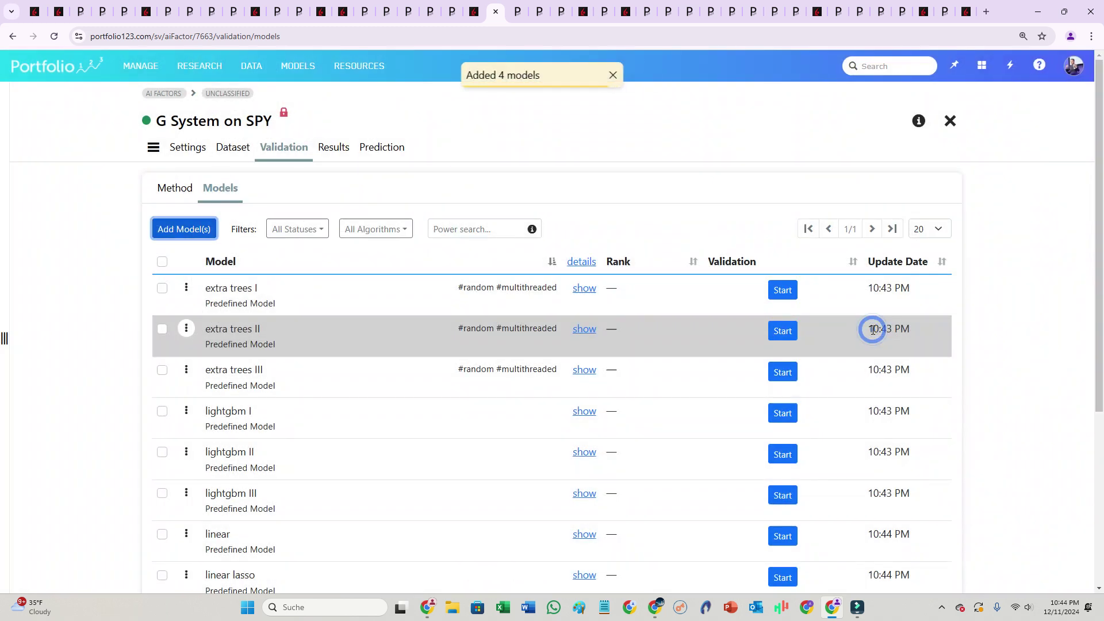
# - Validate all 13 selected models with Save Predictions set to Yes
pyautogui.click(163, 262)
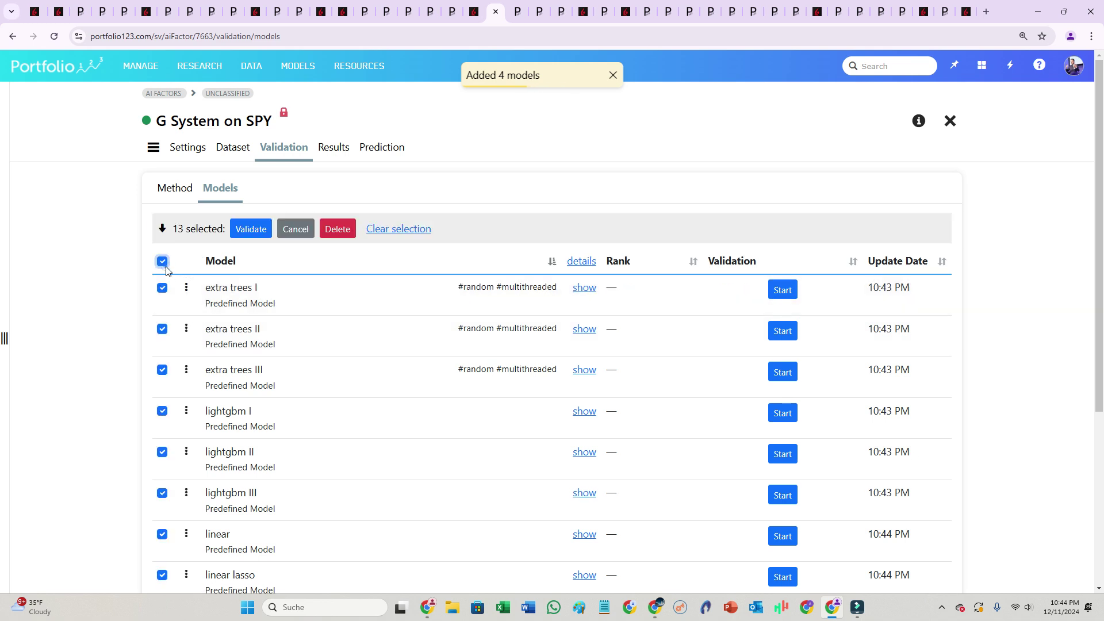
pyautogui.click(247, 229)
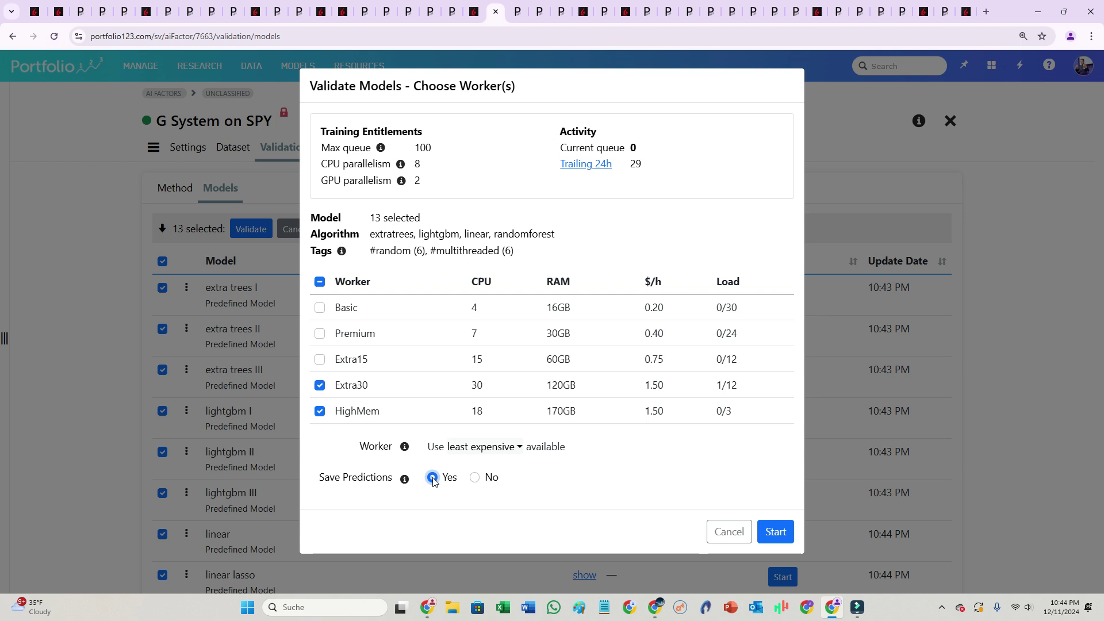
pyautogui.click(432, 477)
pyautogui.click(768, 533)
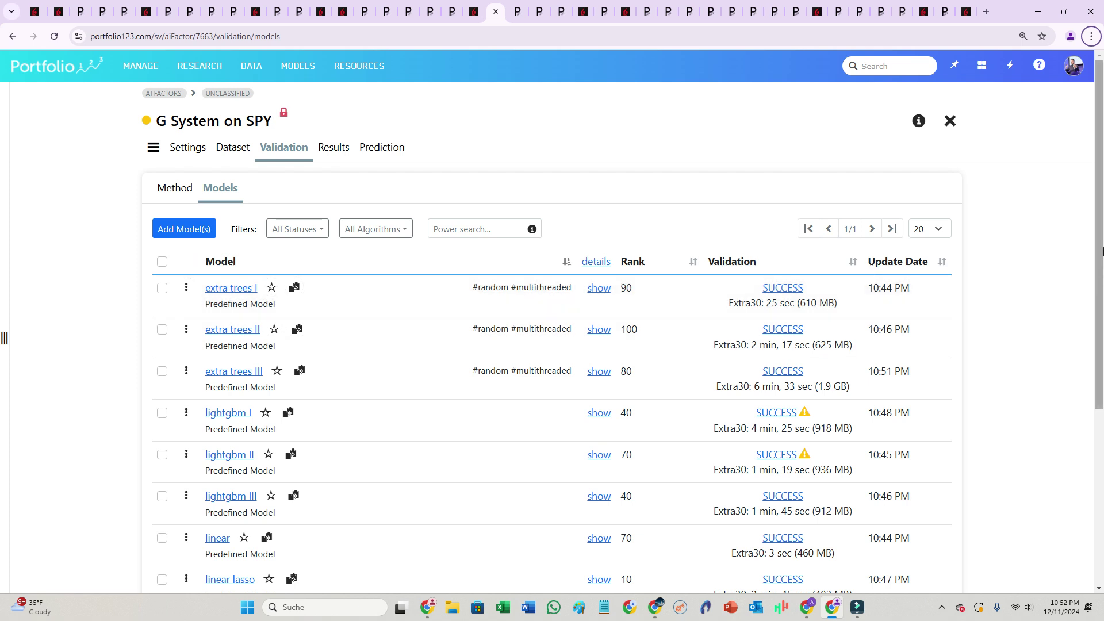
pyautogui.moveTo(1100, 245); pyautogui.dragTo(1059, 202)
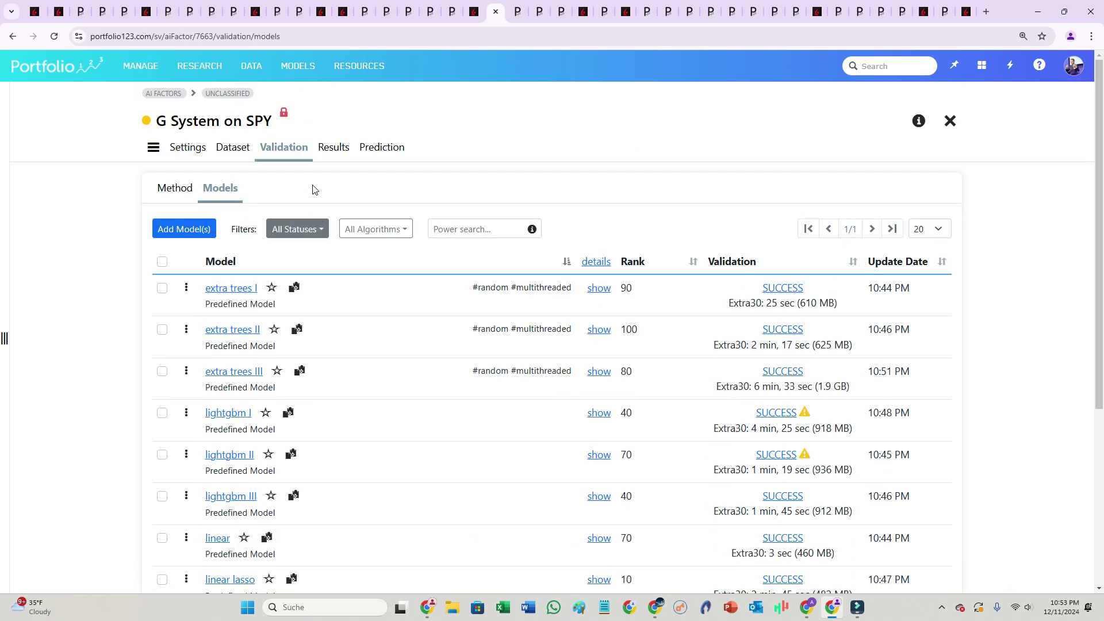
# - Compare all models' results and review extra trees II's lift chart and portfolio performance
pyautogui.click(327, 159)
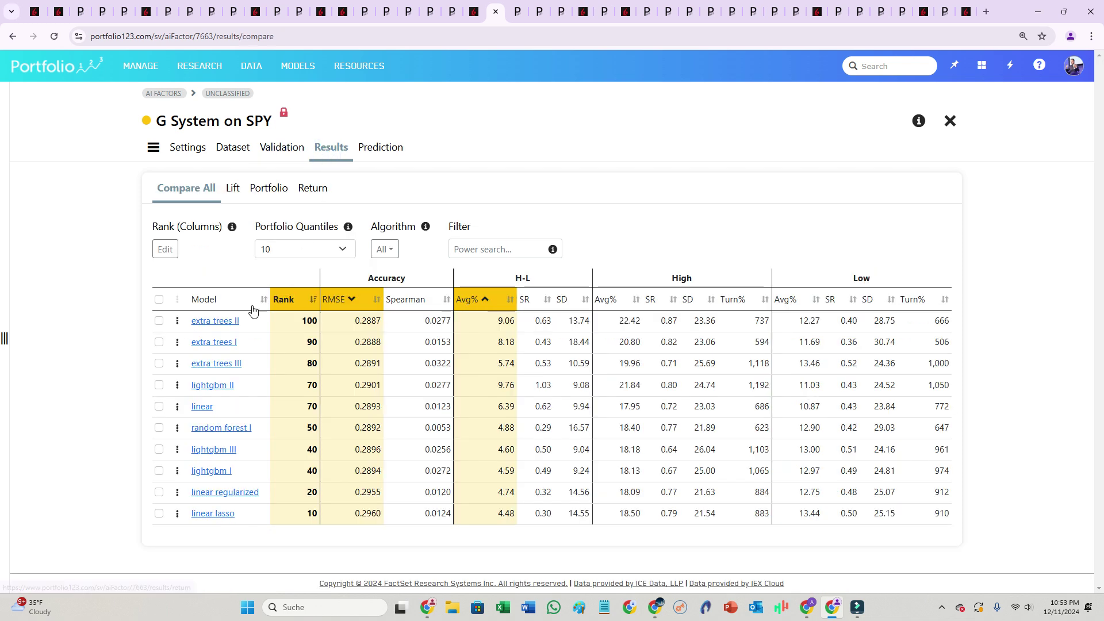
pyautogui.click(218, 326)
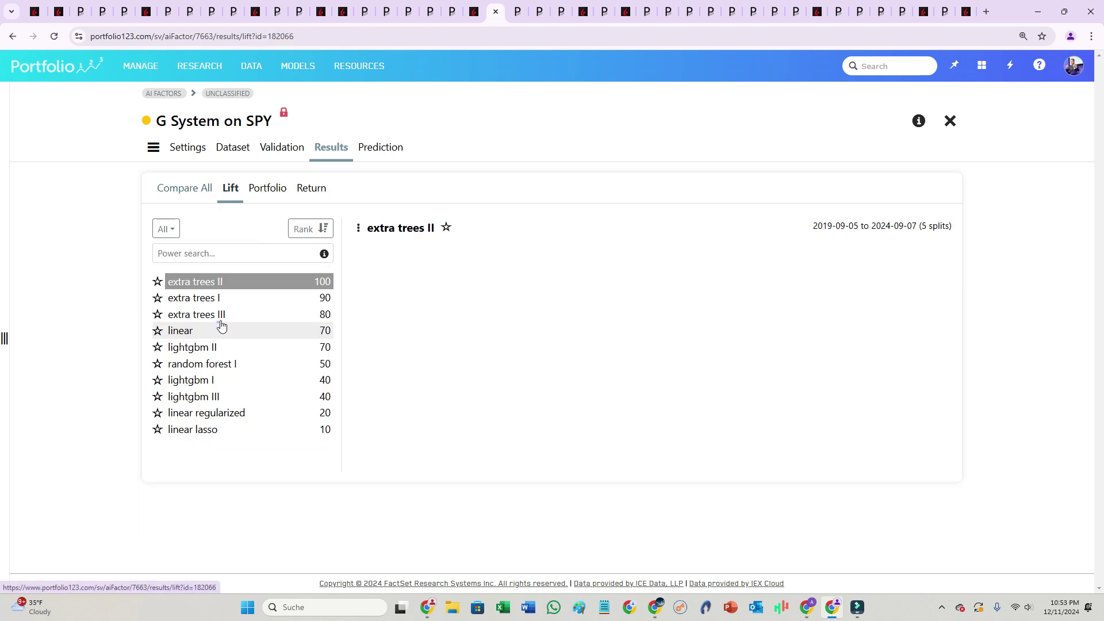
pyautogui.click(275, 198)
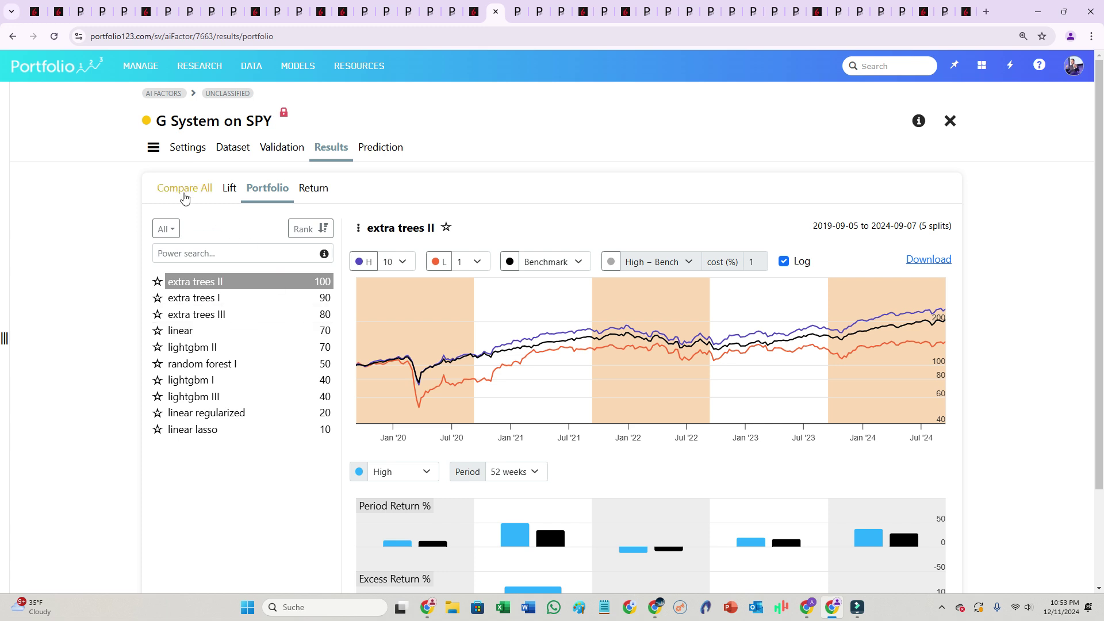
pyautogui.click(184, 198)
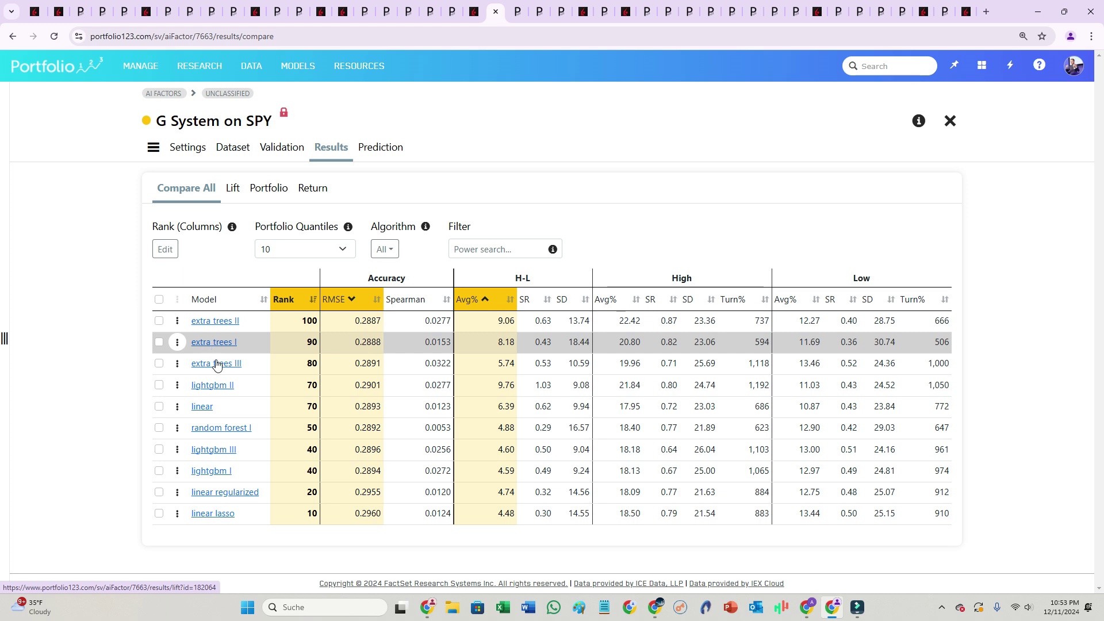
pyautogui.click(379, 151)
# - Add an extra trees I predictor with training period 2004-09-07 to 2019-09-07
pyautogui.click(185, 231)
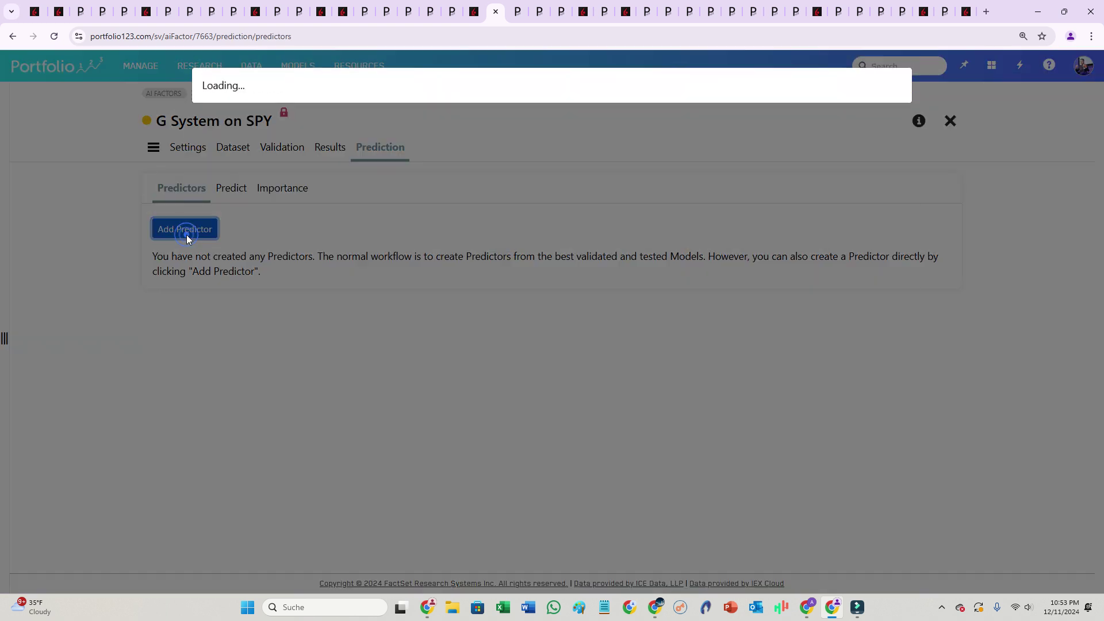
pyautogui.click(347, 151)
pyautogui.click(333, 161)
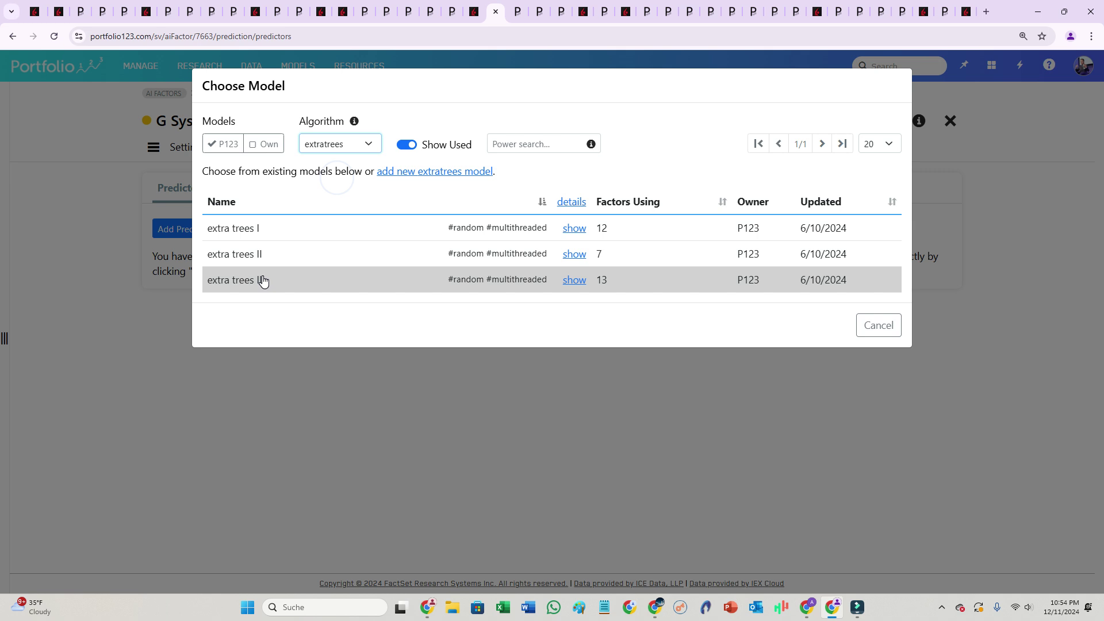
pyautogui.click(266, 236)
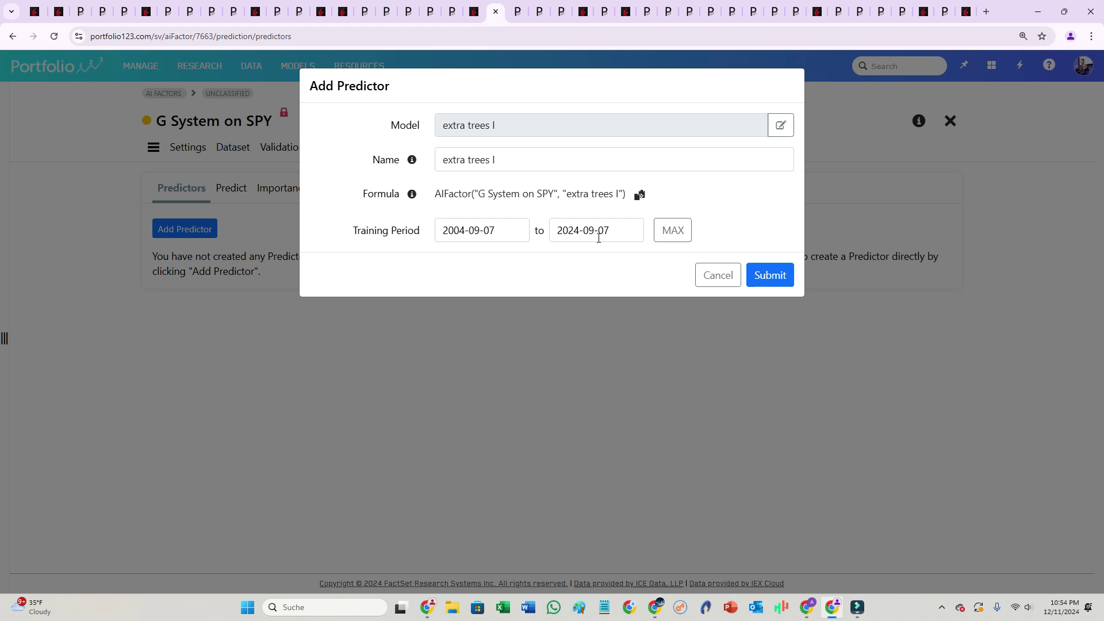
pyautogui.moveTo(579, 230); pyautogui.dragTo(569, 231)
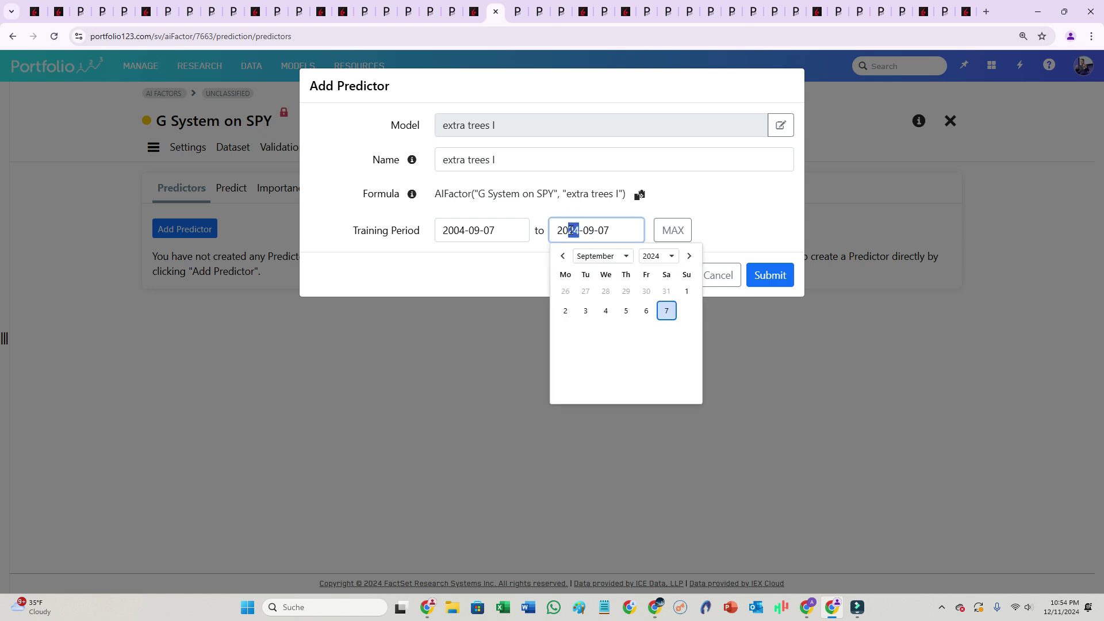
pyautogui.write('19')
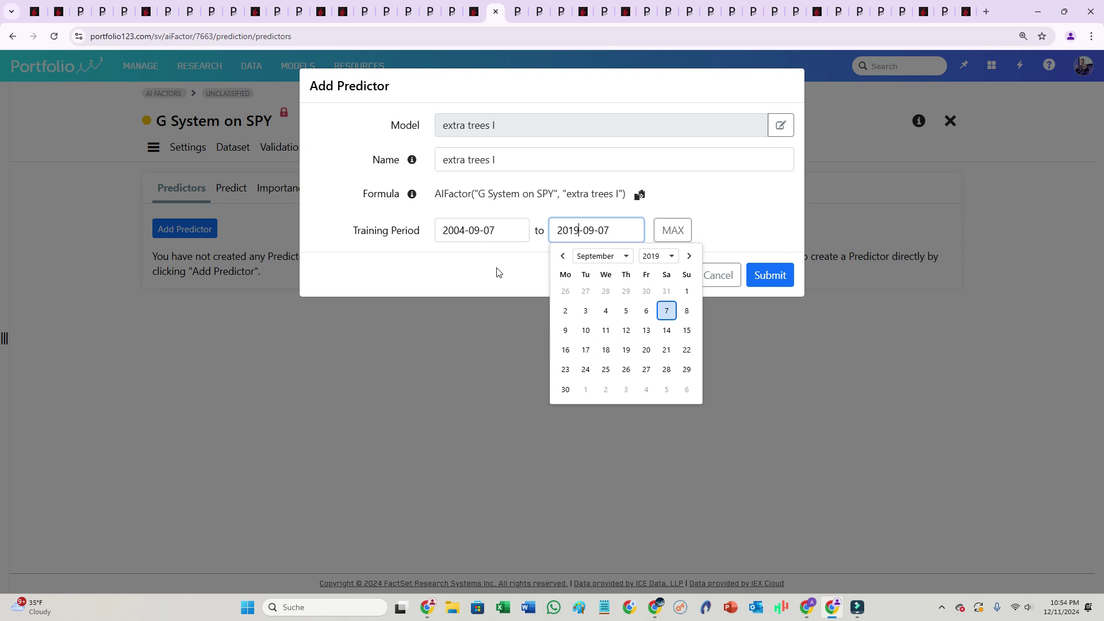
pyautogui.click(667, 312)
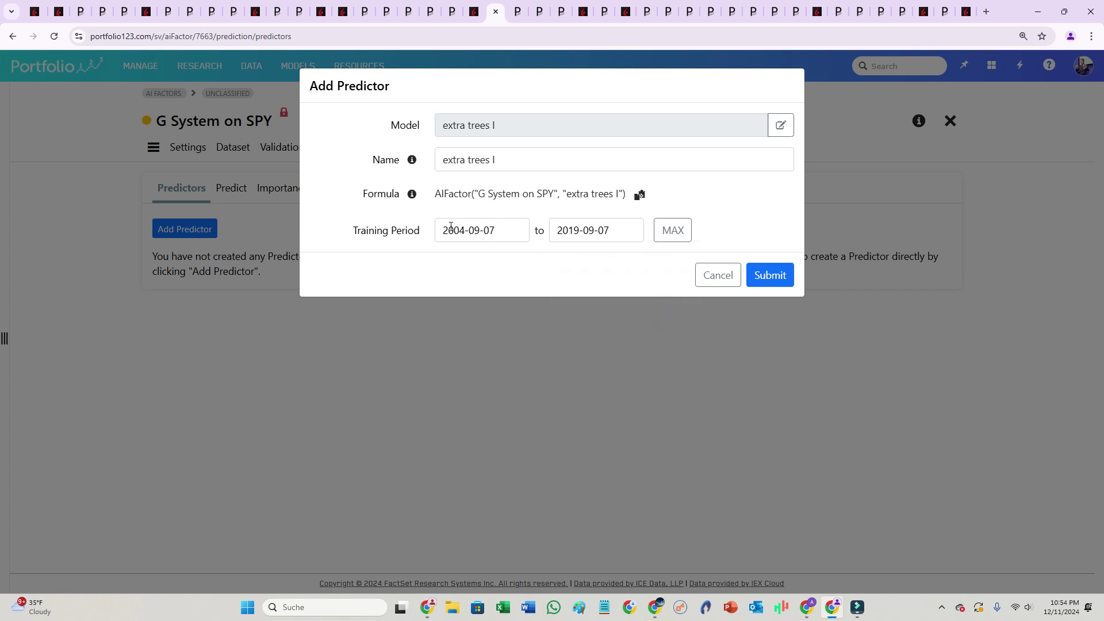
pyautogui.moveTo(444, 232); pyautogui.dragTo(615, 228)
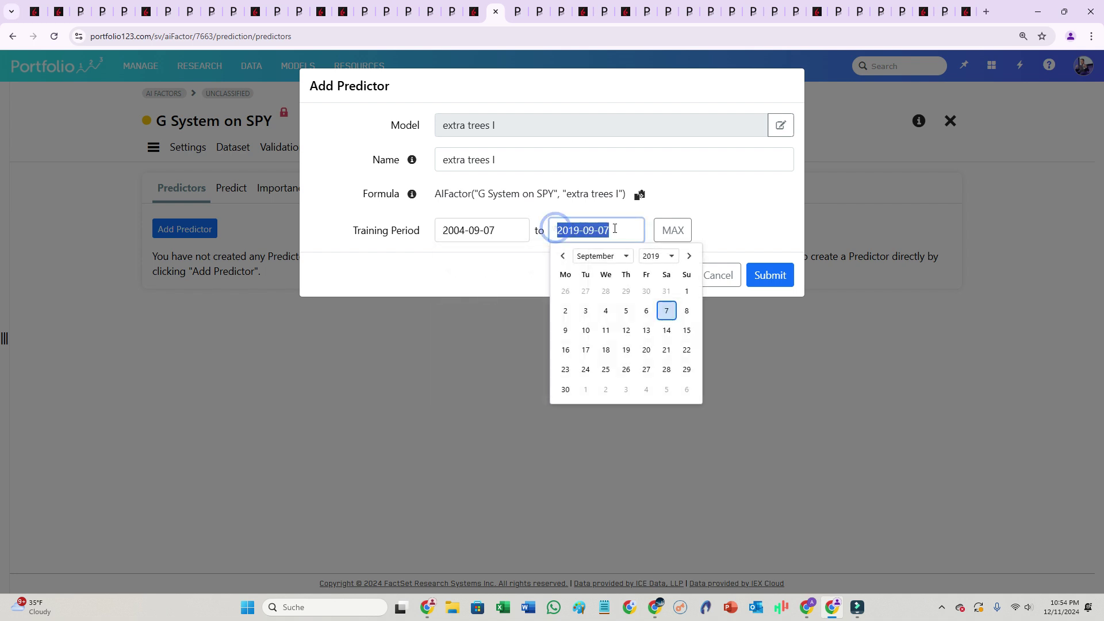
pyautogui.moveTo(442, 236); pyautogui.dragTo(506, 236)
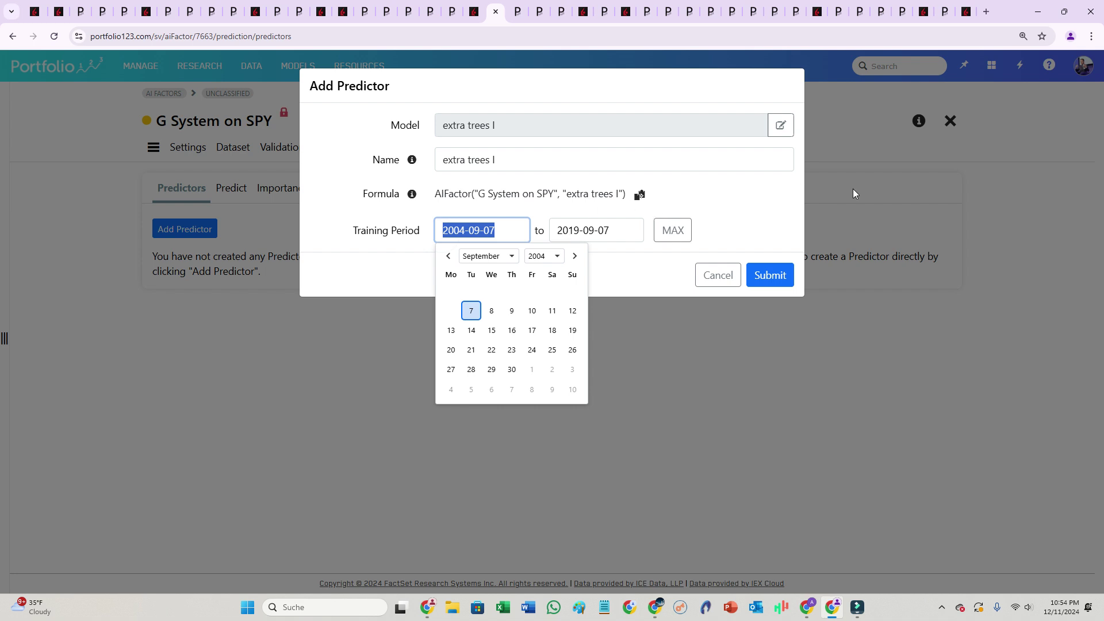
pyautogui.moveTo(619, 228); pyautogui.dragTo(544, 230)
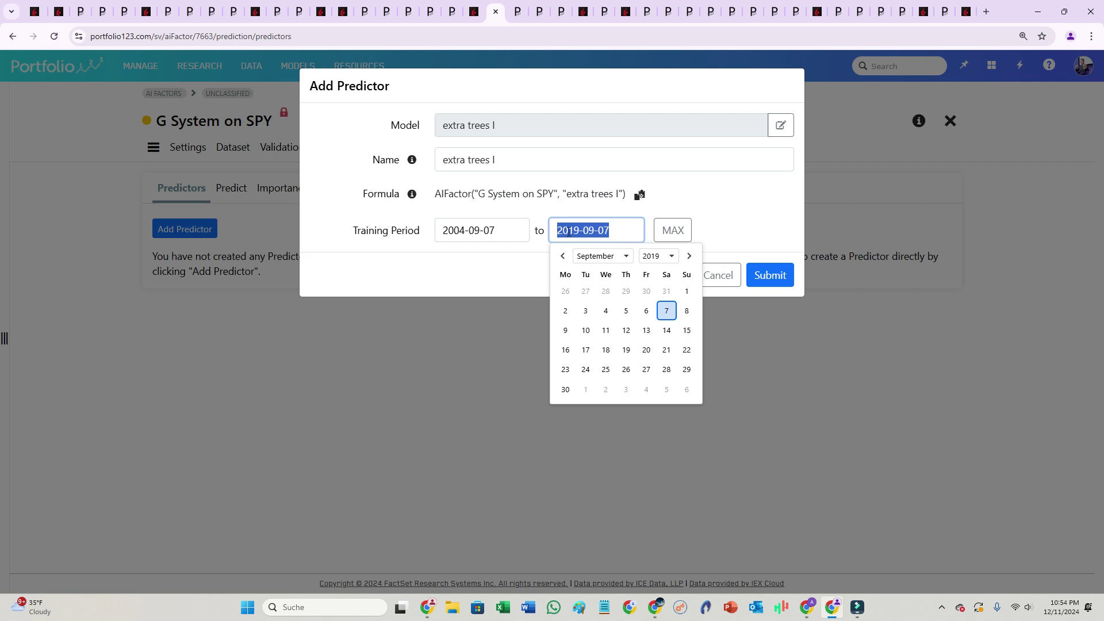
pyautogui.click(661, 307)
pyautogui.click(775, 277)
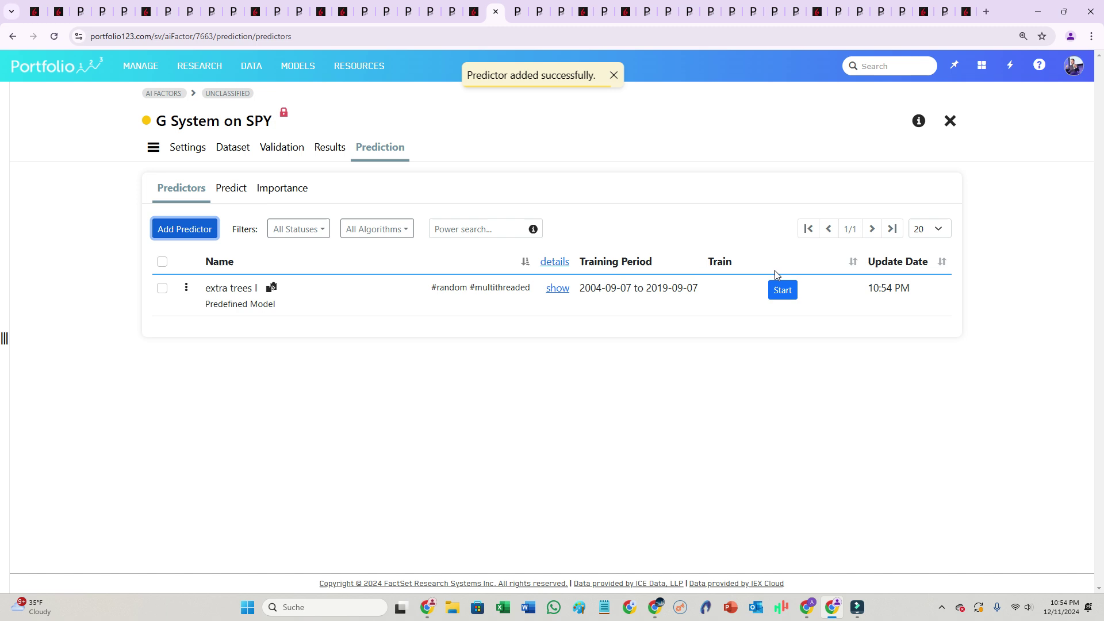
# - Add a second predictor using the extra trees III model, with training end date 2019-09-07
pyautogui.click(182, 232)
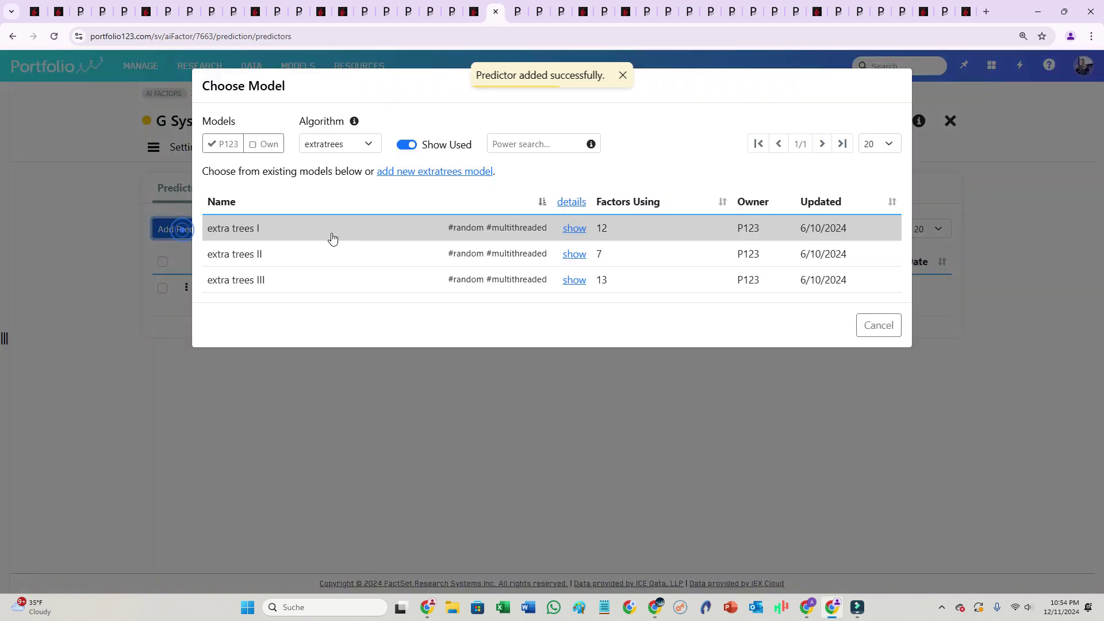
pyautogui.click(298, 280)
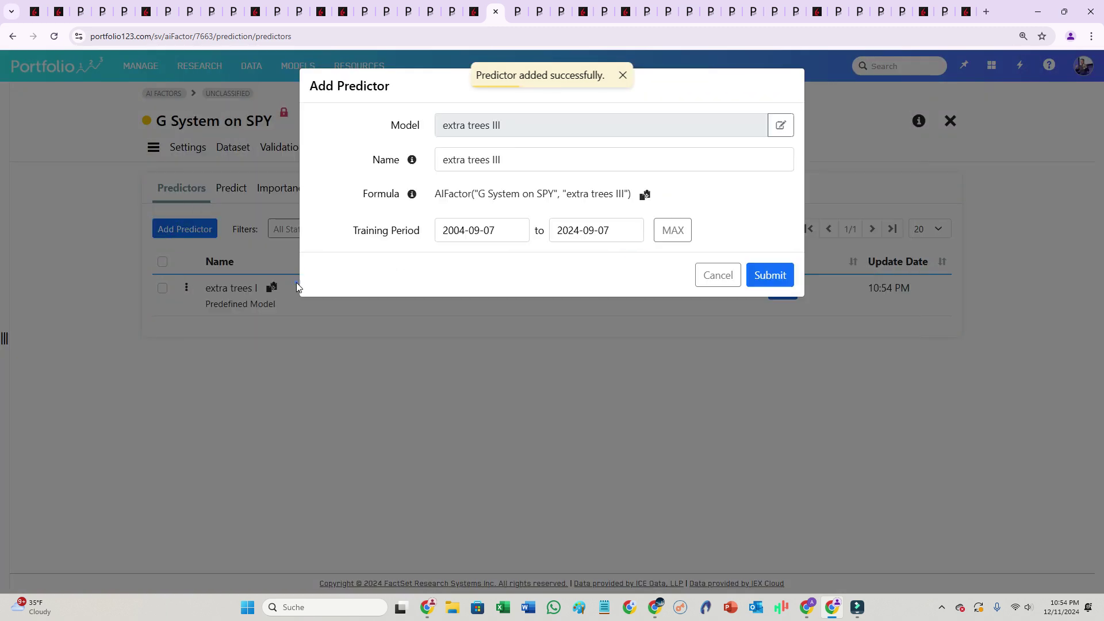
pyautogui.click(579, 233)
pyautogui.moveTo(579, 231); pyautogui.dragTo(568, 231)
pyautogui.write('19')
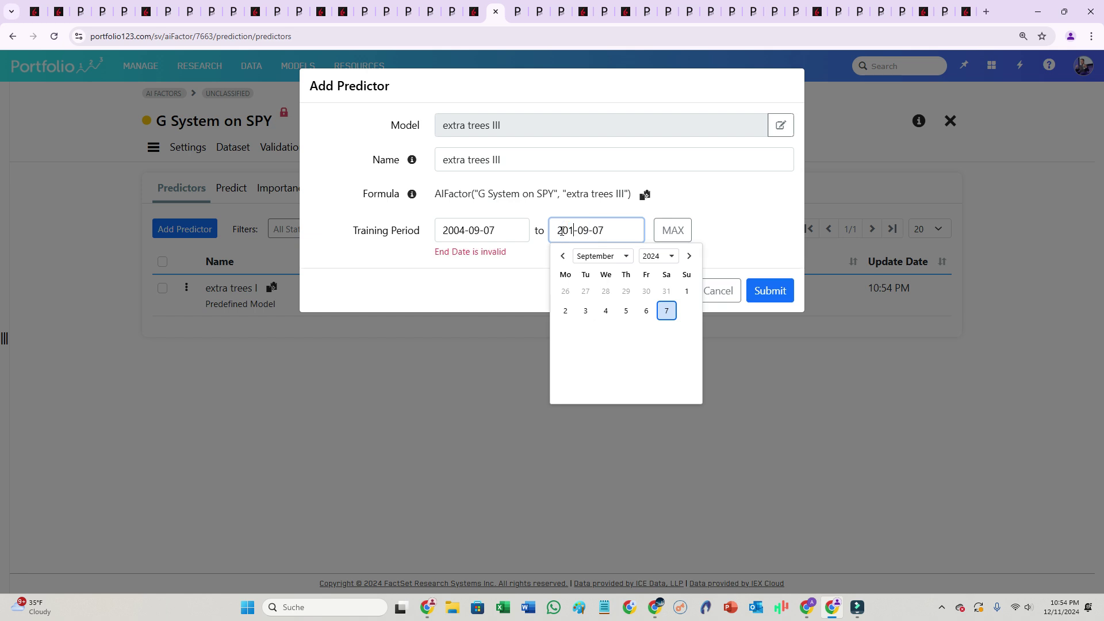
pyautogui.click(673, 312)
pyautogui.click(784, 275)
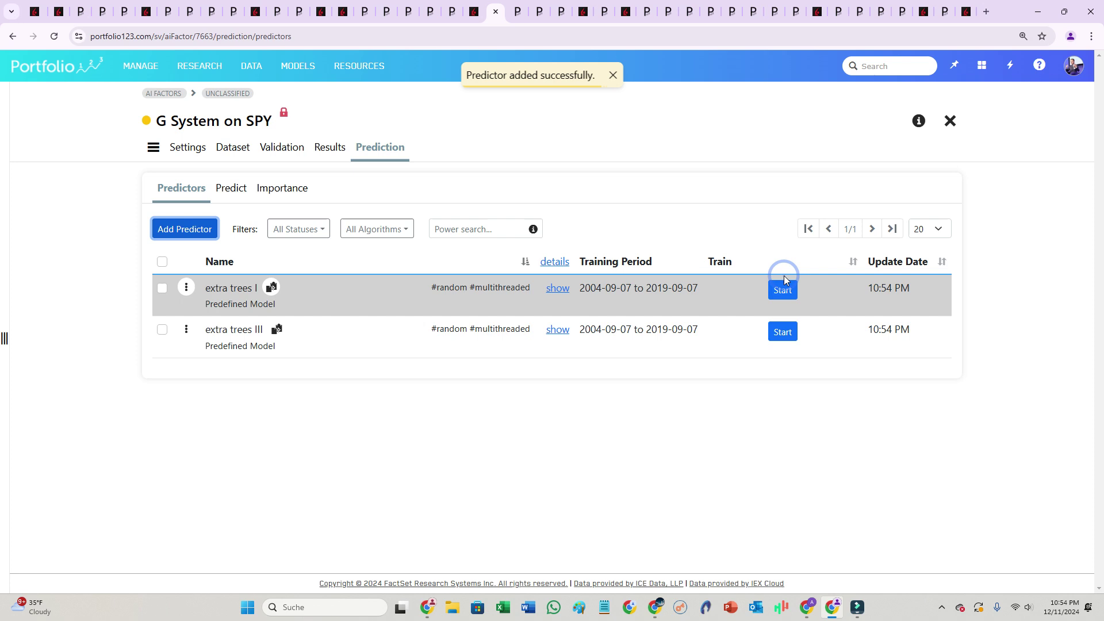
# - Queue training of the extra trees I and extra trees III predictors on the chosen workers
pyautogui.click(783, 290)
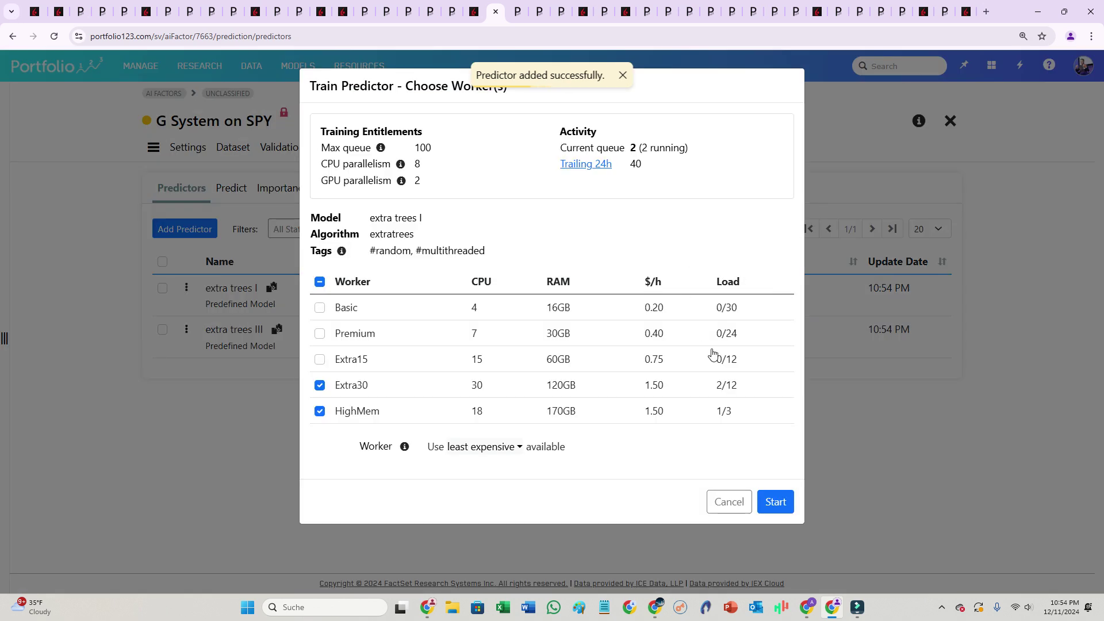
pyautogui.click(789, 509)
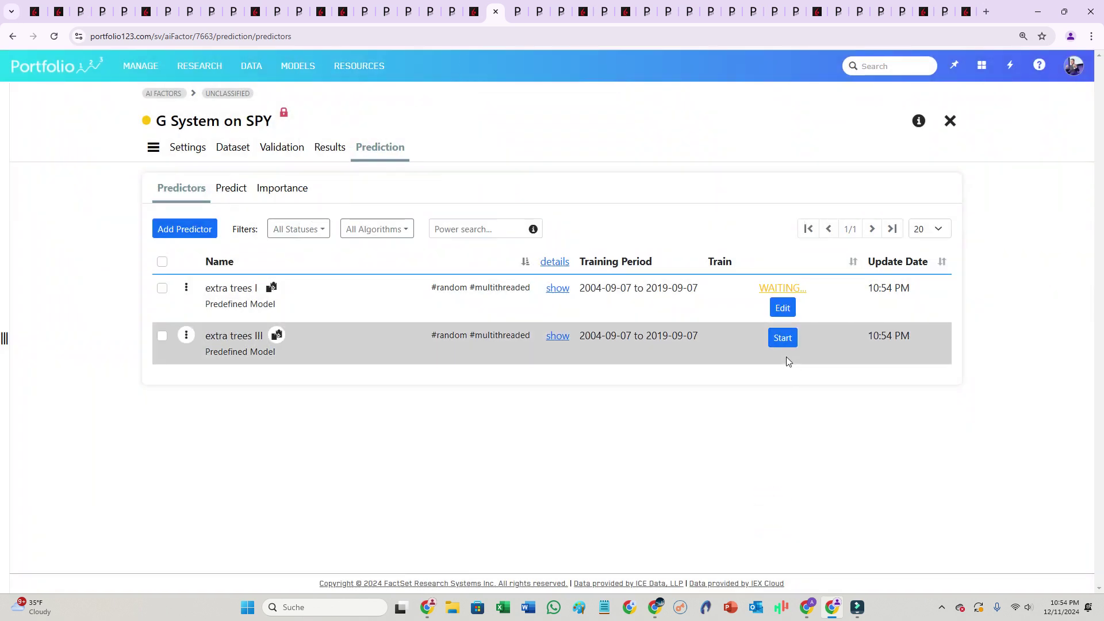
pyautogui.click(787, 342)
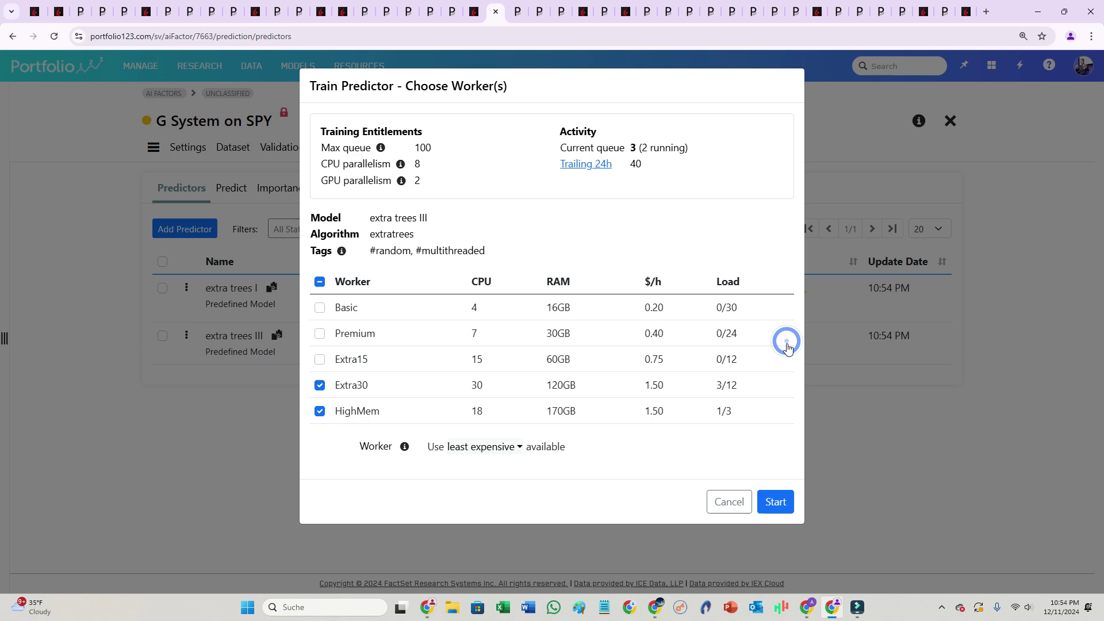
pyautogui.click(774, 498)
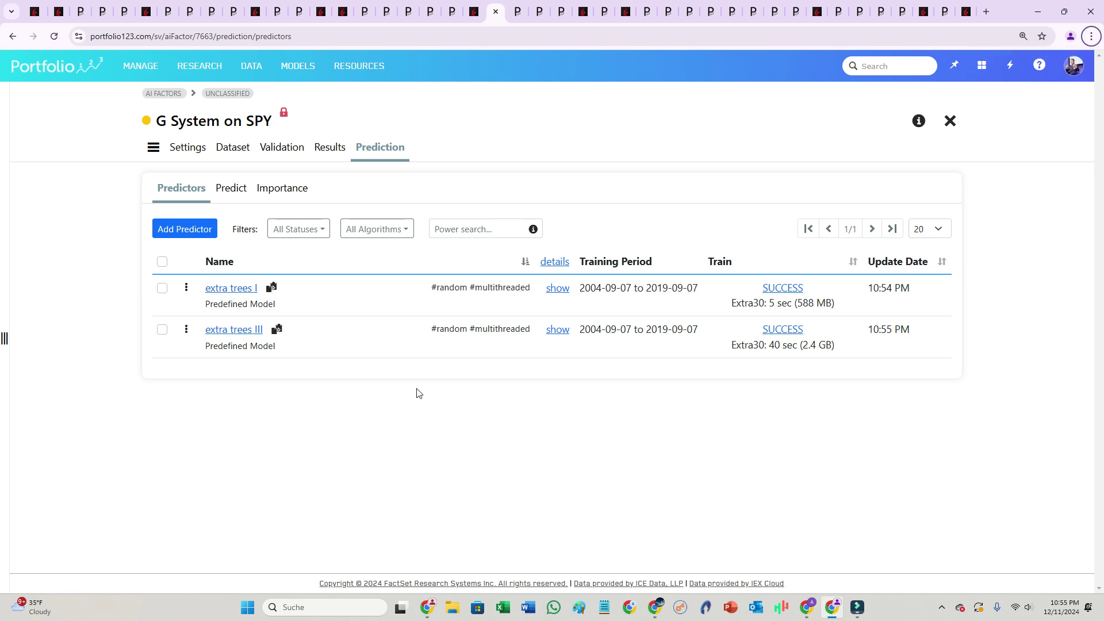
# - Copy the extra trees I predictor's formula AIFactor("G System on SPY", "extra trees I")
pyautogui.click(270, 289)
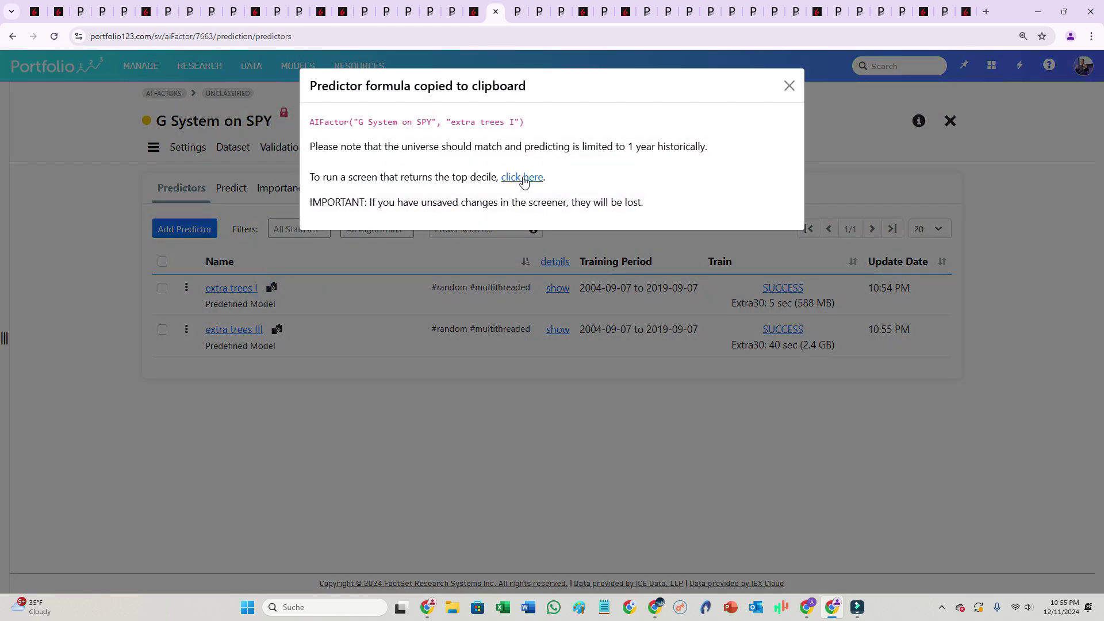
pyautogui.moveTo(531, 127); pyautogui.dragTo(311, 123)
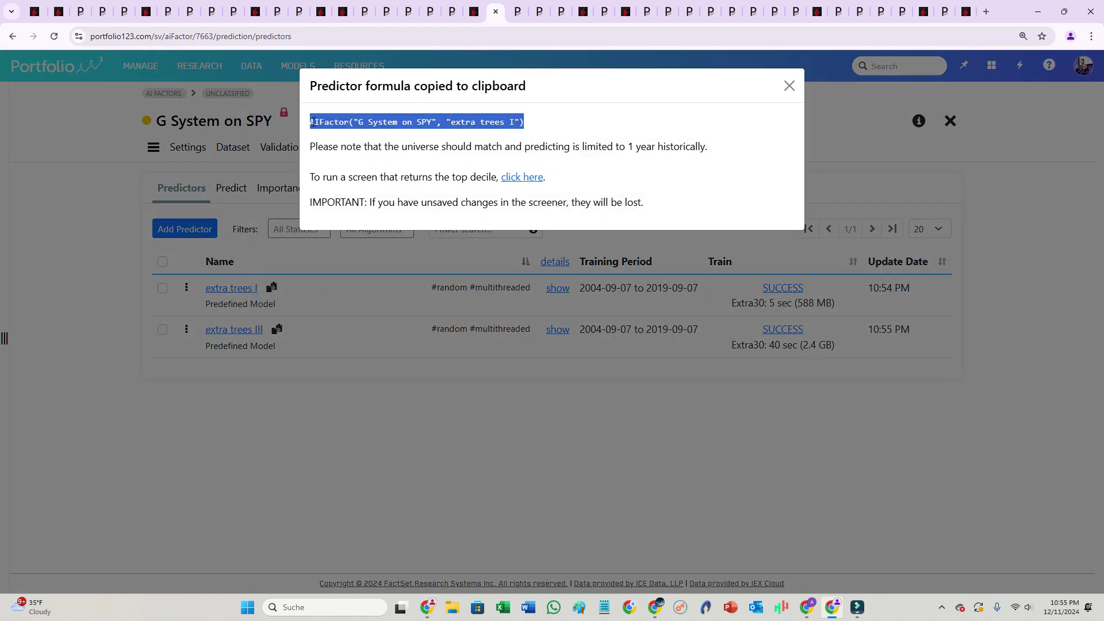
pyautogui.click(789, 85)
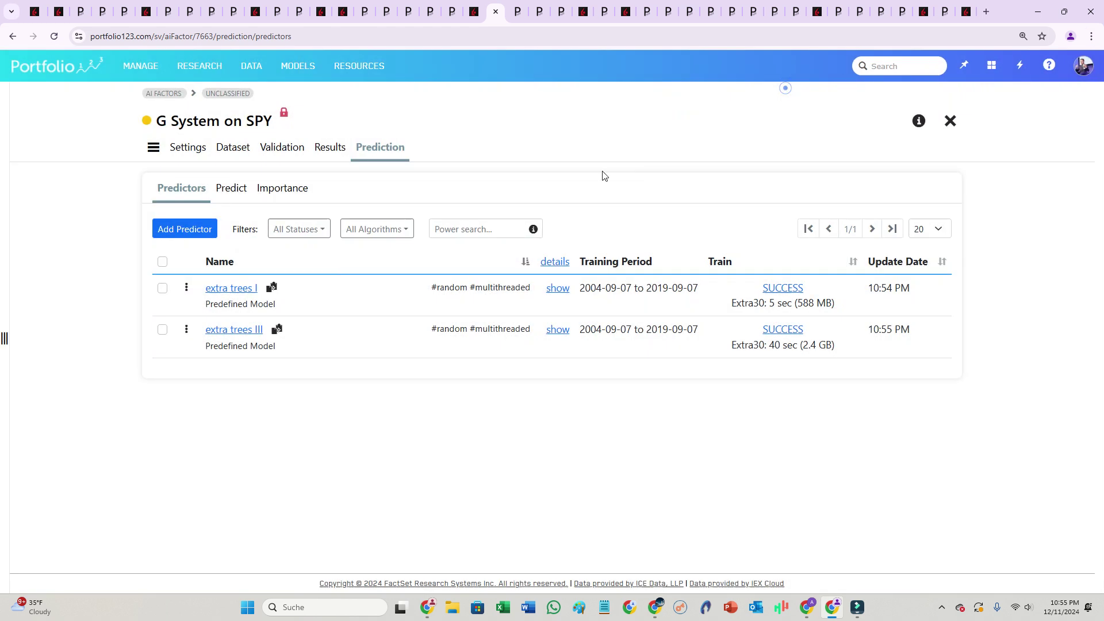
pyautogui.click(271, 288)
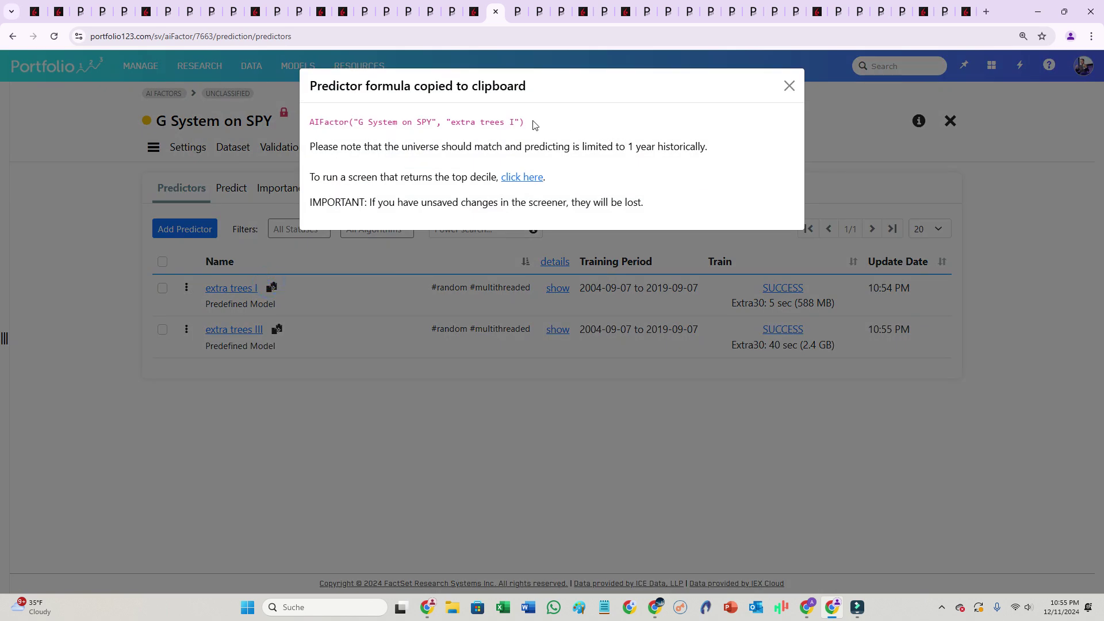
pyautogui.moveTo(534, 126); pyautogui.dragTo(279, 125)
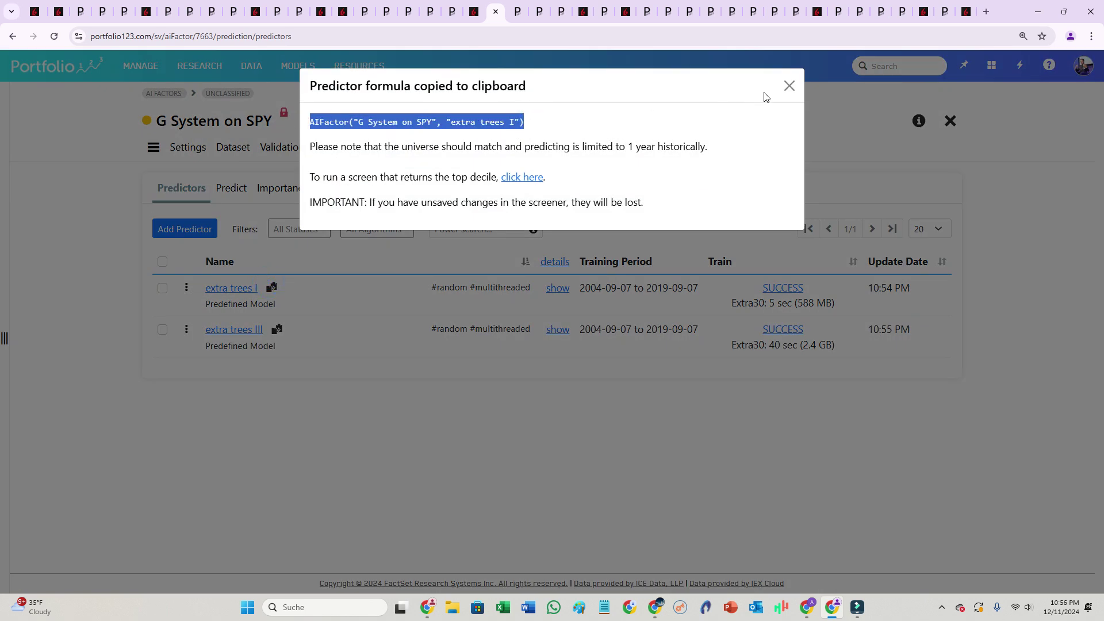
pyautogui.click(788, 86)
# - Open the Ranking Systems list from Research in a new browser tab
pyautogui.click(199, 70)
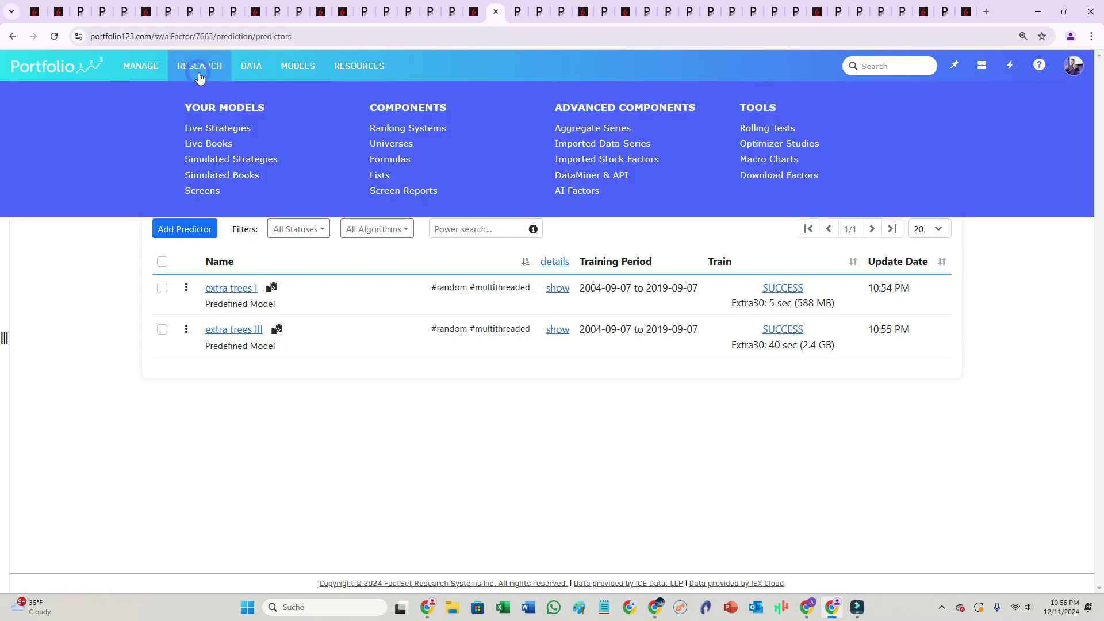
pyautogui.middleClick(420, 126)
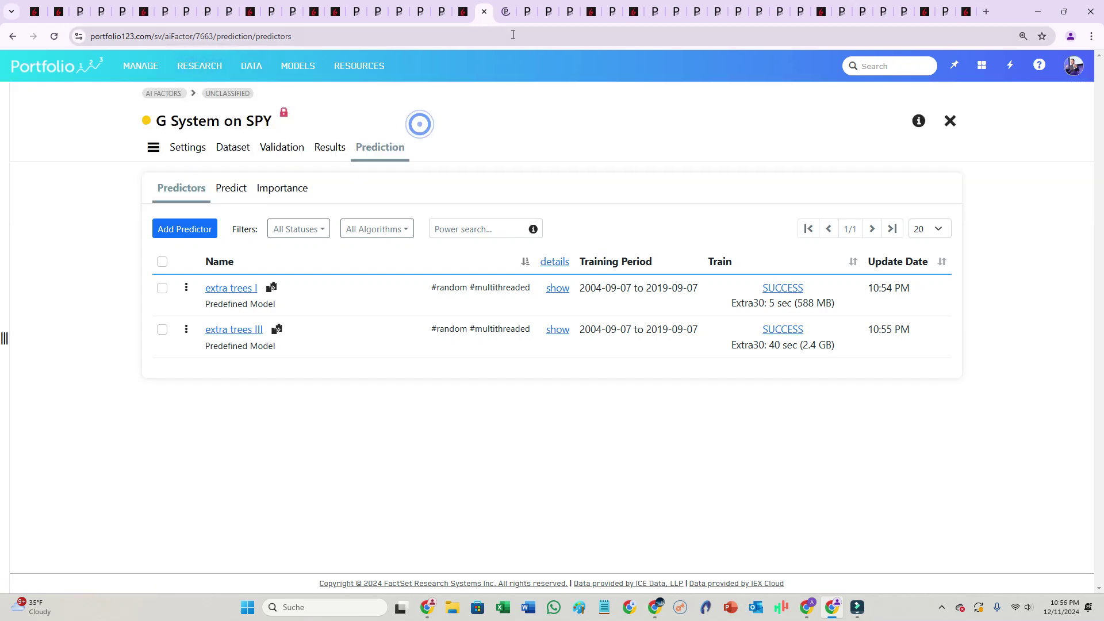
pyautogui.click(503, 17)
# - Create and save a new stock ranking system named with the pasted AIFactor extra trees I formula
pyautogui.click(238, 104)
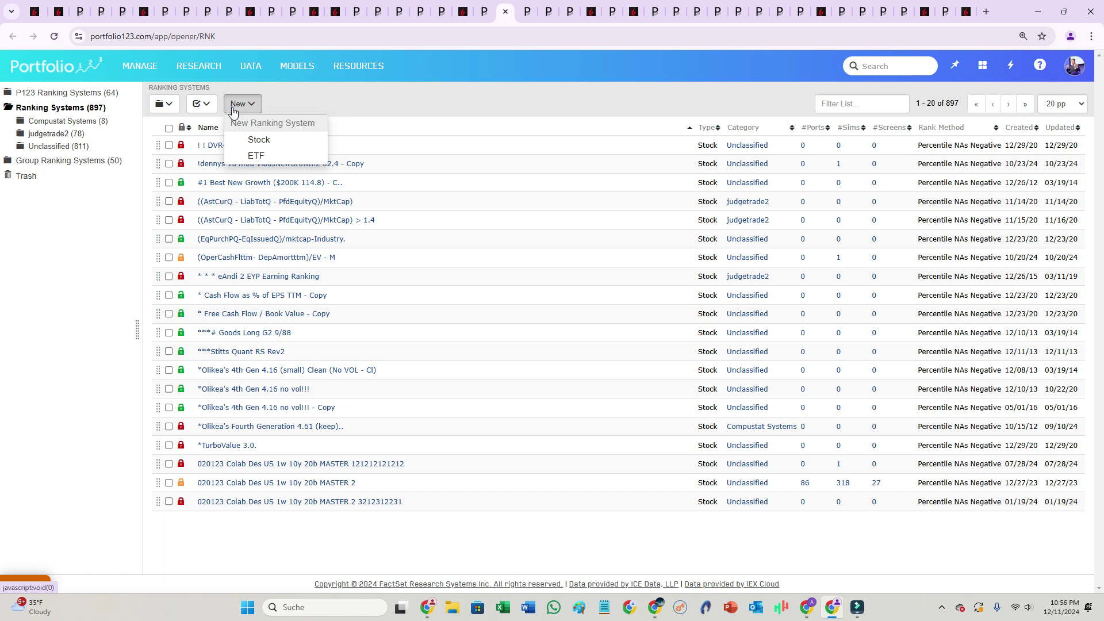
pyautogui.click(257, 143)
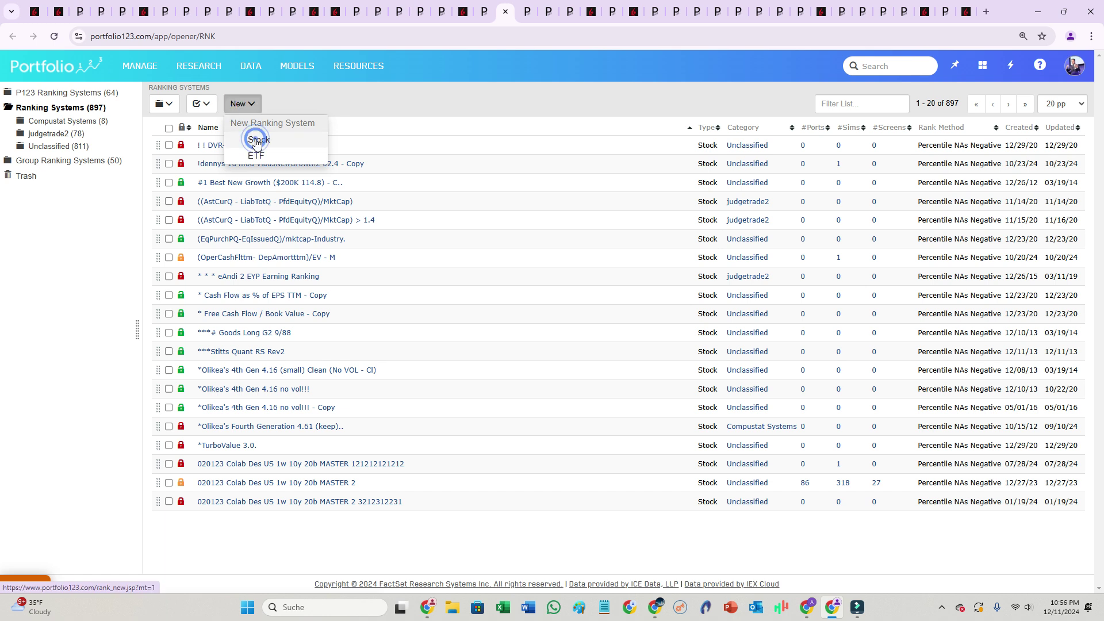
pyautogui.click(511, 205)
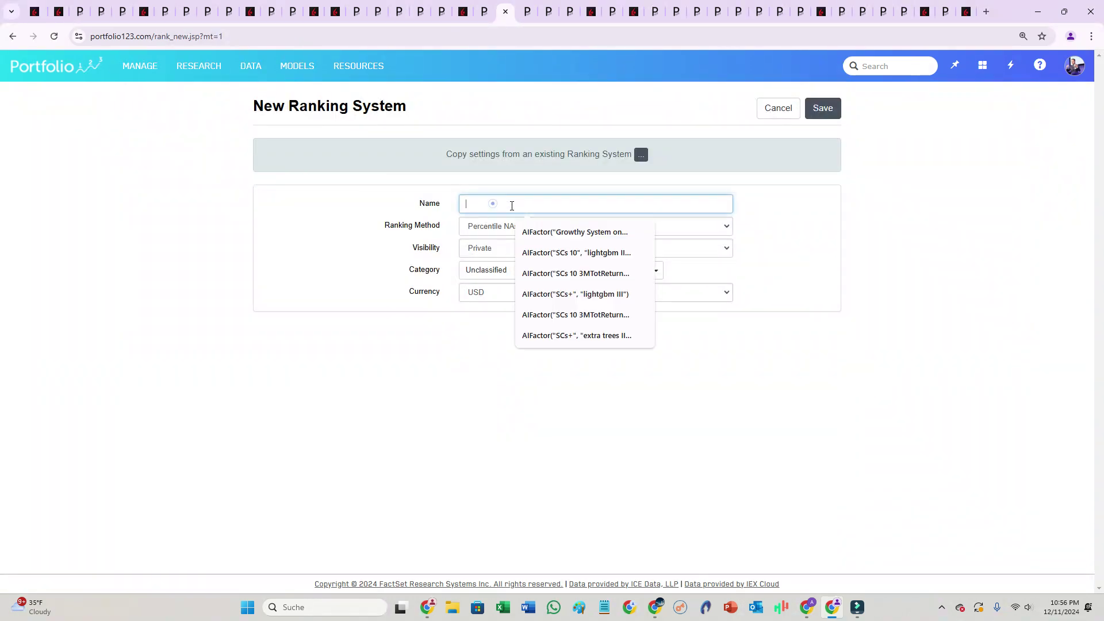
pyautogui.hotkey('ctrl', 'v')
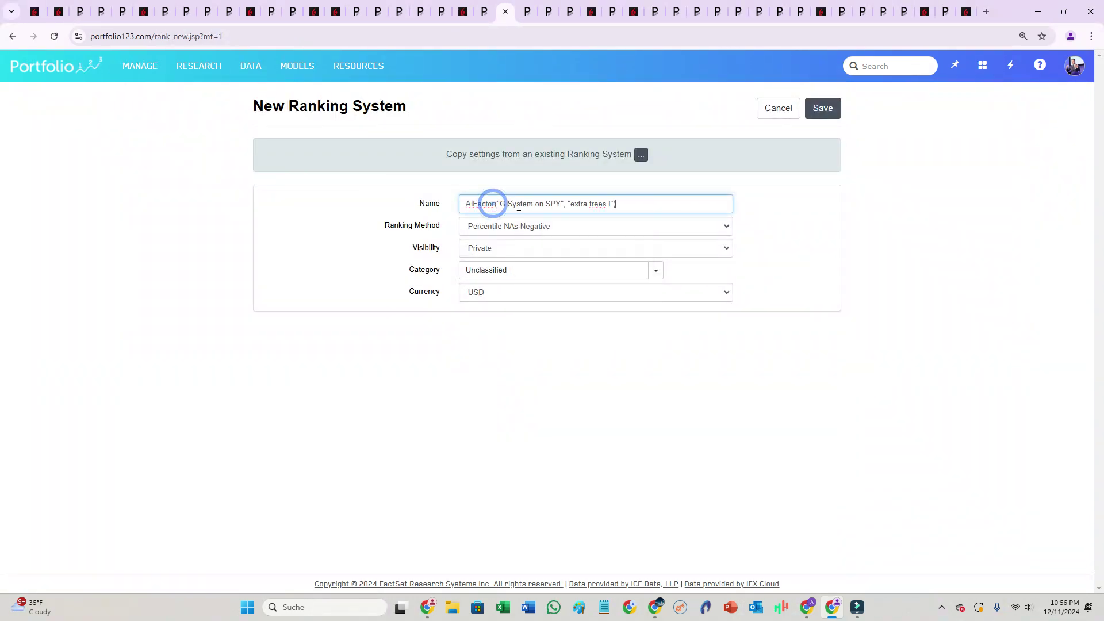
pyautogui.click(821, 114)
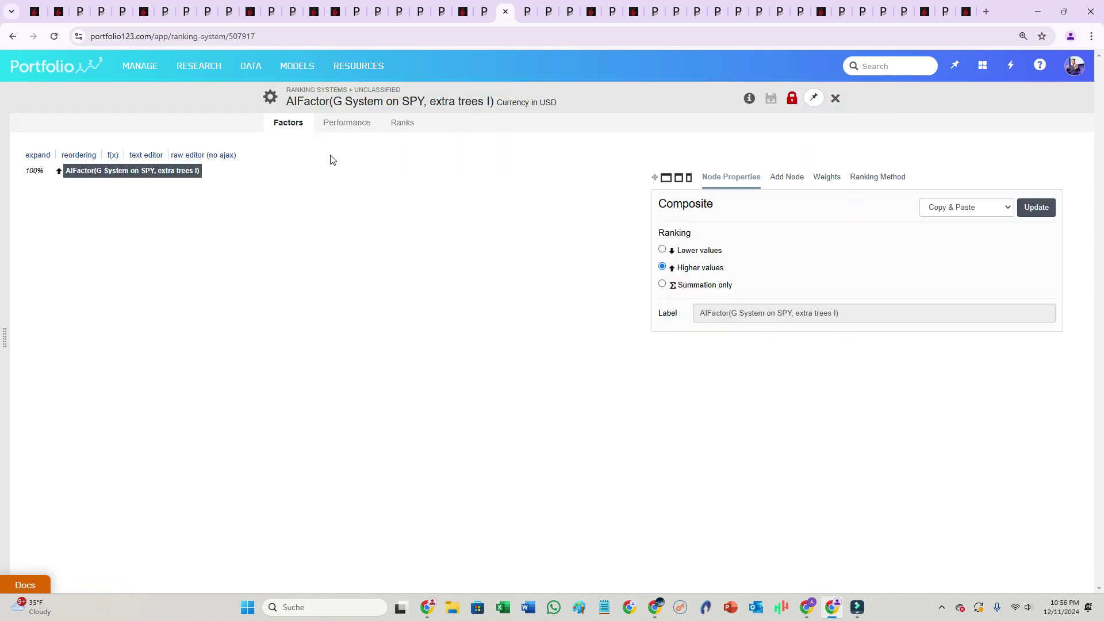
# - Add a Stock Formula node using the AIFactor extra trees I formula, then save the system
pyautogui.click(789, 178)
pyautogui.click(834, 207)
pyautogui.click(836, 279)
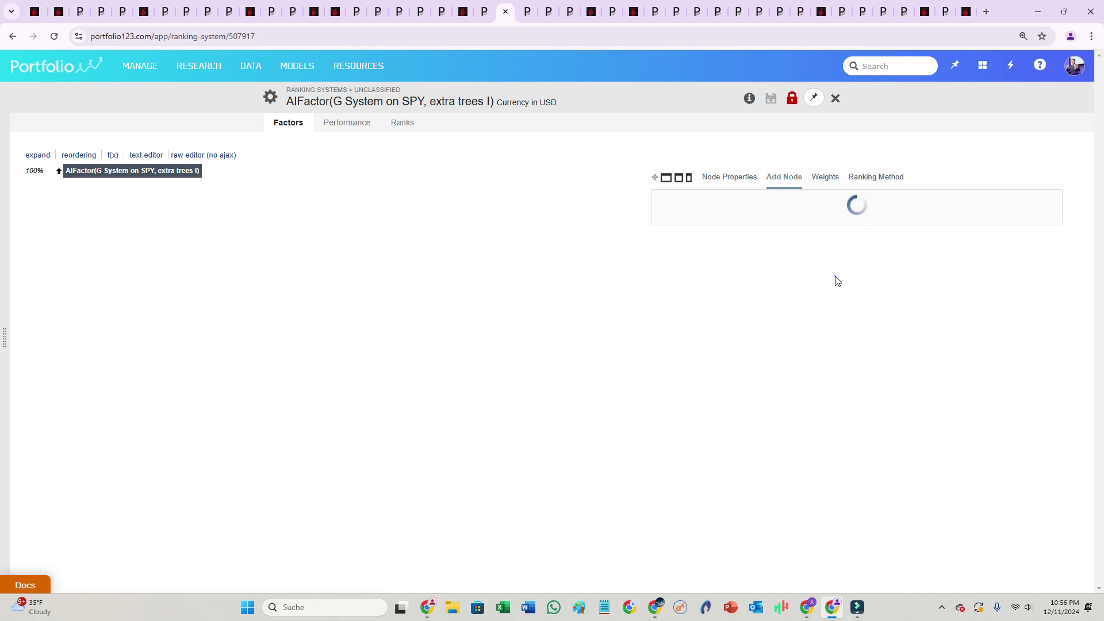
pyautogui.click(777, 313)
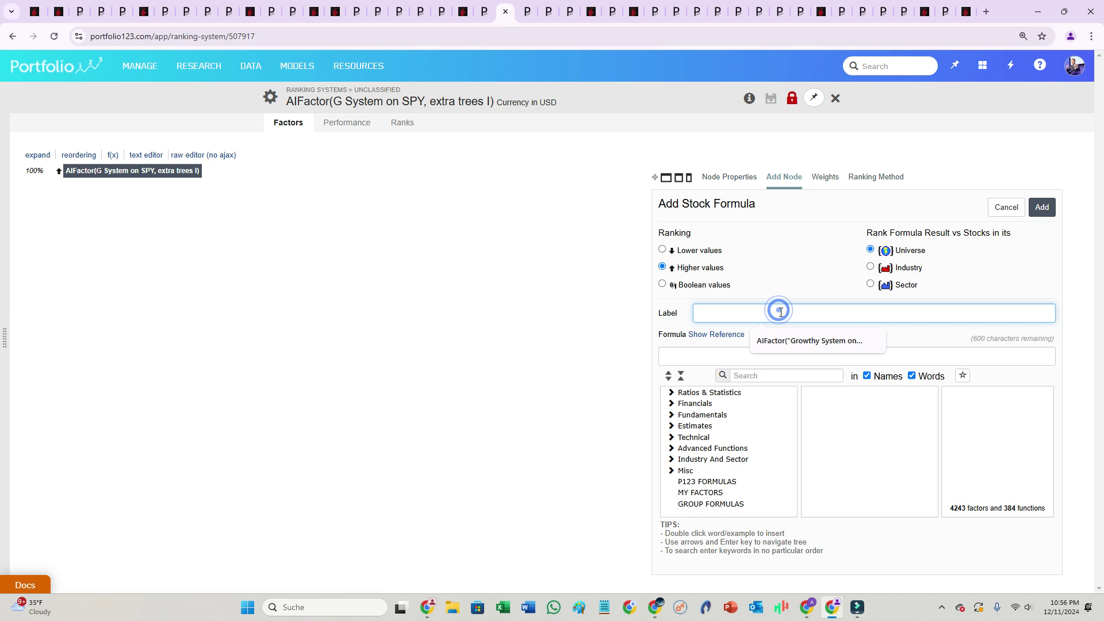
pyautogui.click(716, 344)
pyautogui.click(716, 357)
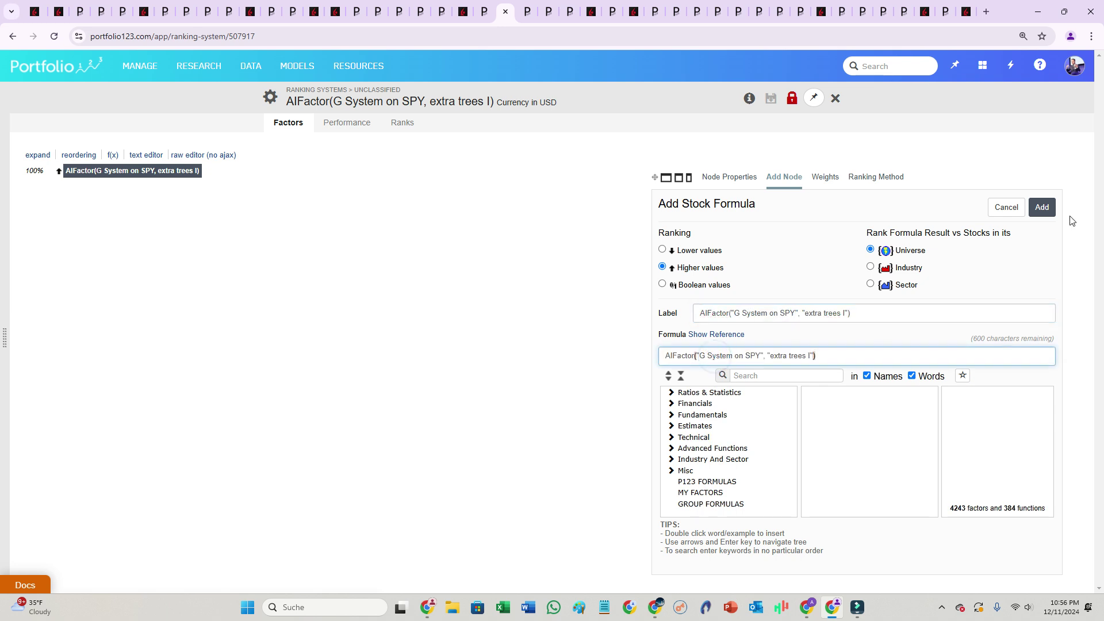
pyautogui.click(1043, 209)
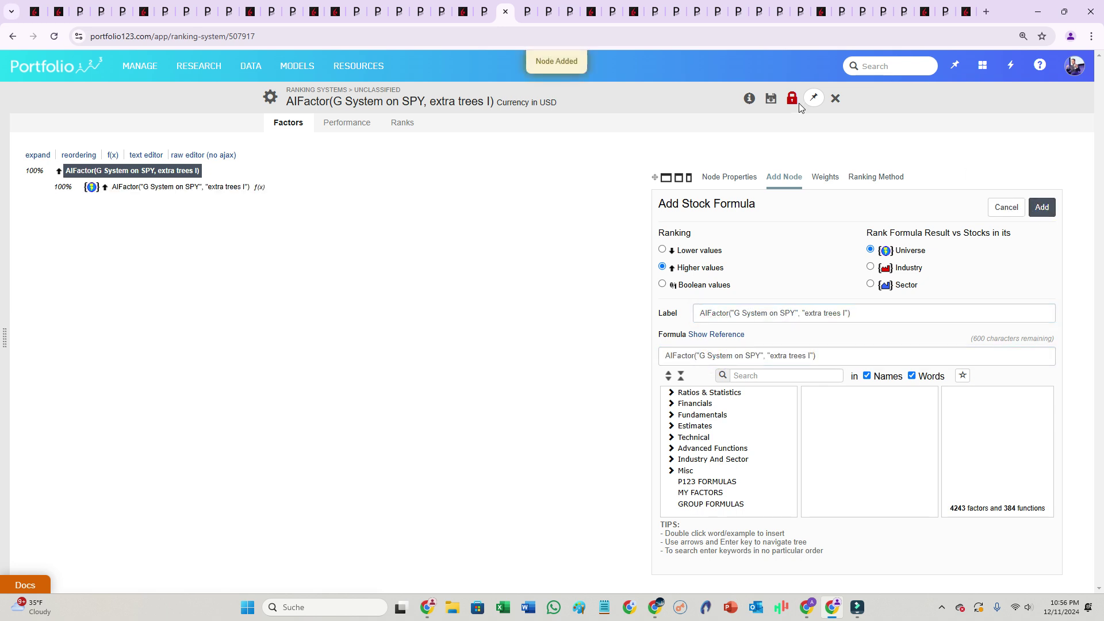
pyautogui.click(775, 97)
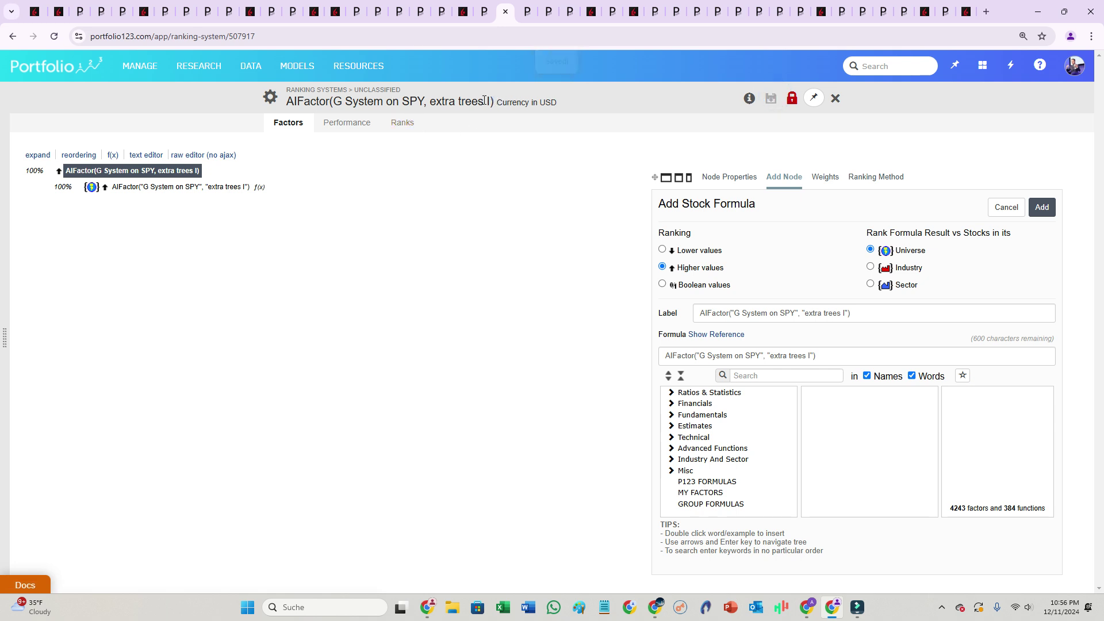
pyautogui.moveTo(493, 101); pyautogui.dragTo(288, 102)
pyautogui.hotkey('ctrl', 'c')
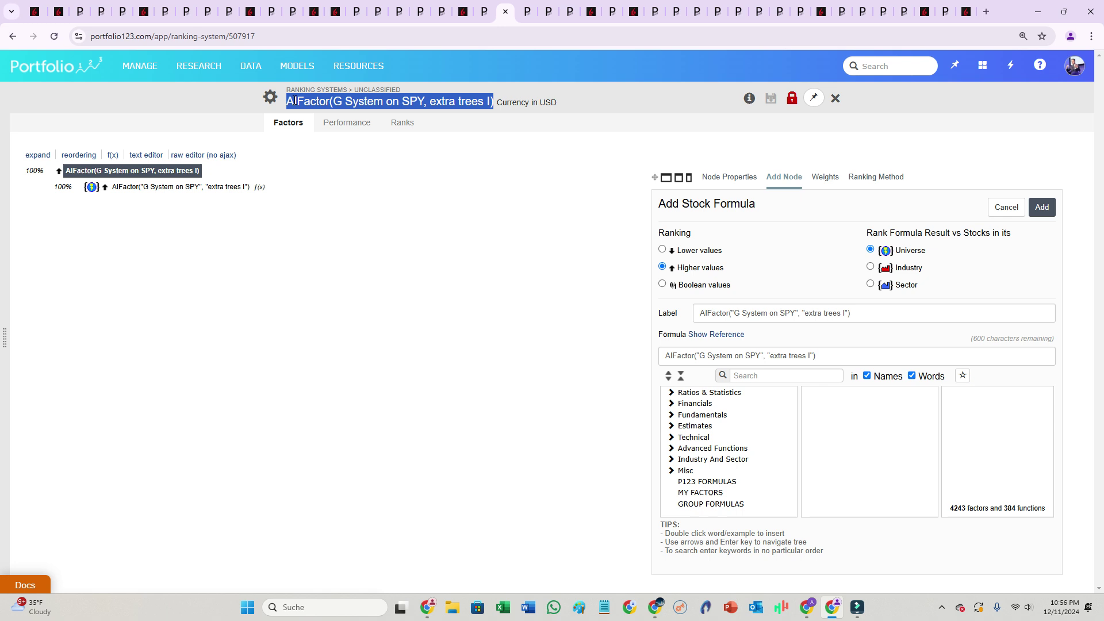
pyautogui.moveTo(197, 68)
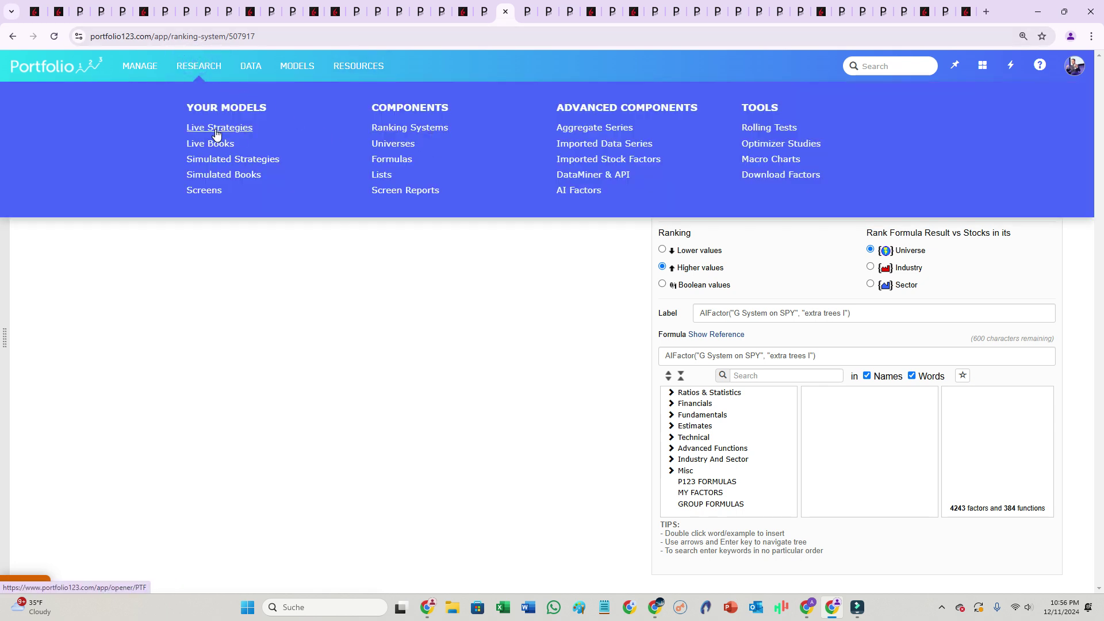
# - Create a new stock simulated strategy named after the AIFactor extra trees I formula
pyautogui.middleClick(222, 163)
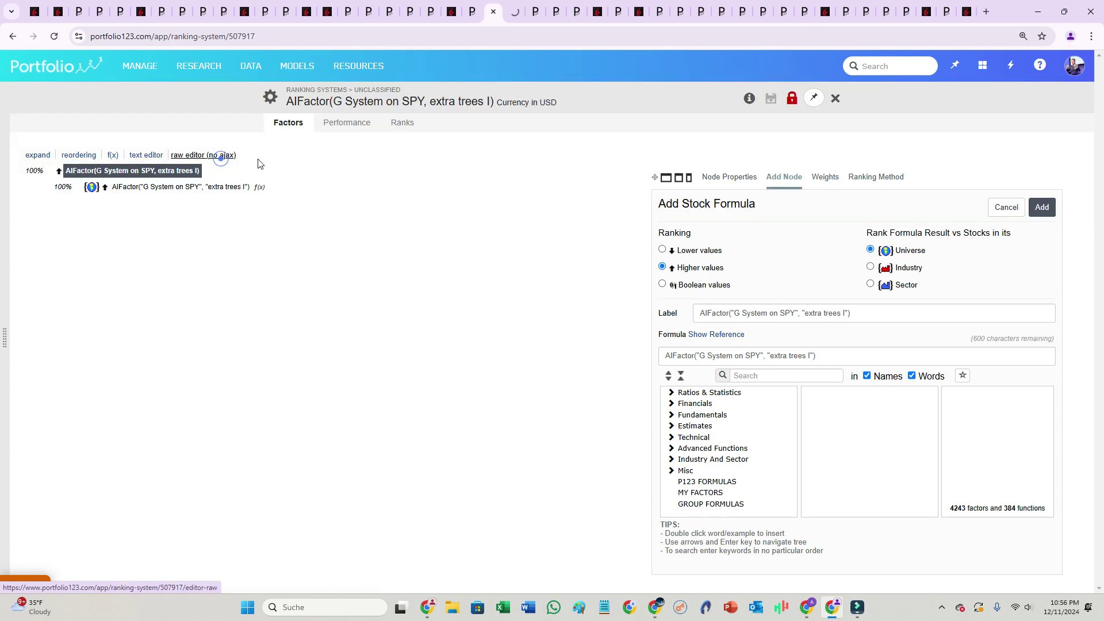
pyautogui.click(518, 17)
pyautogui.click(240, 105)
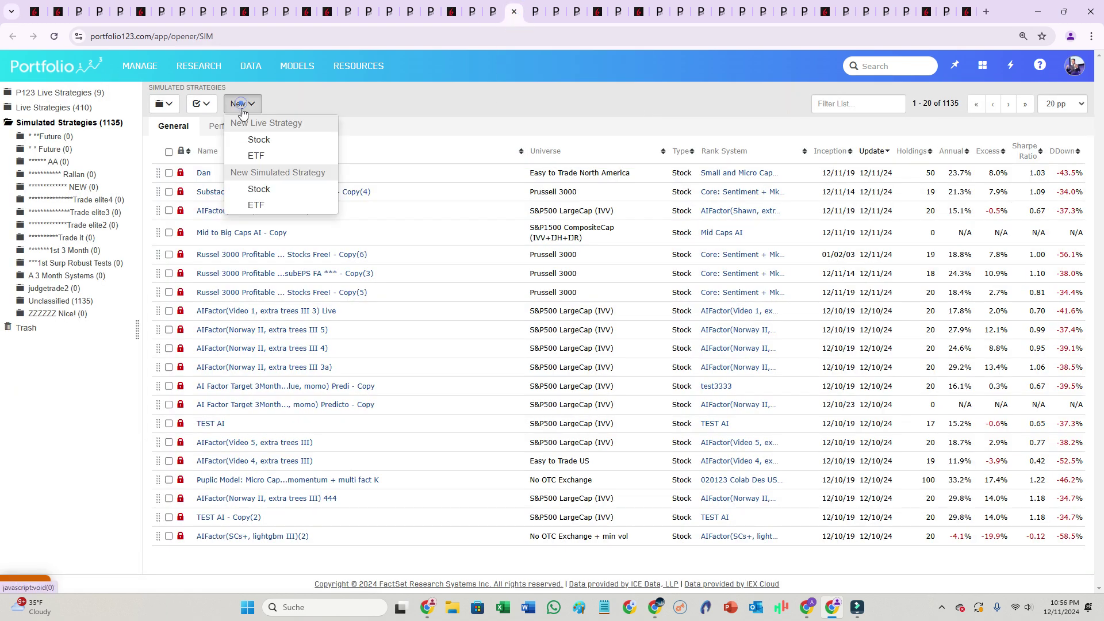
pyautogui.click(257, 189)
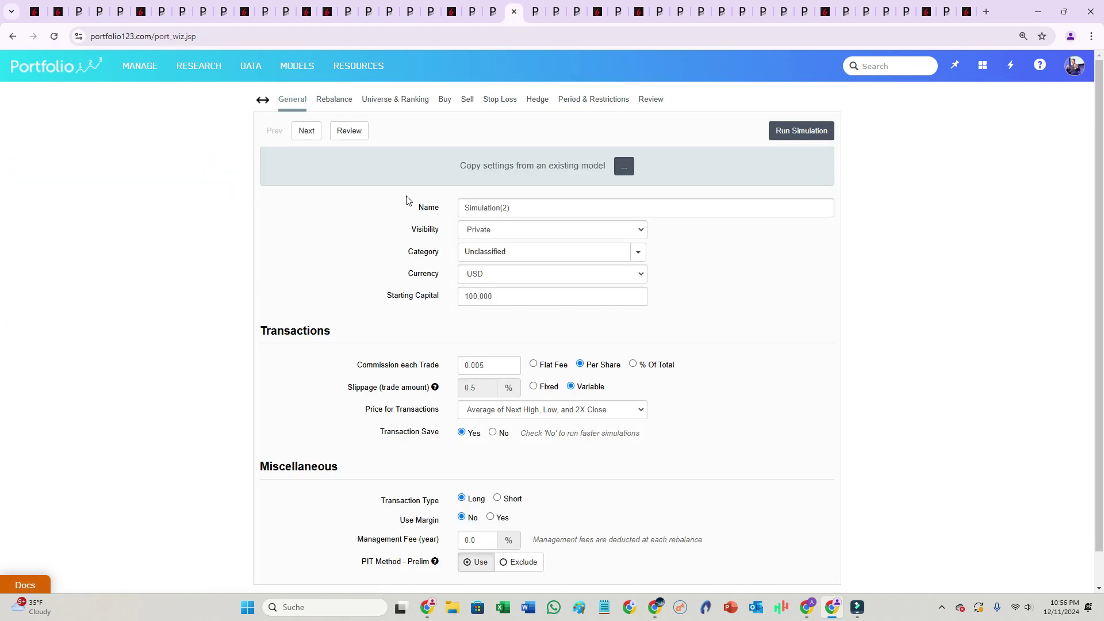
pyautogui.tripleClick(538, 203)
pyautogui.hotkey('ctrl', 'v')
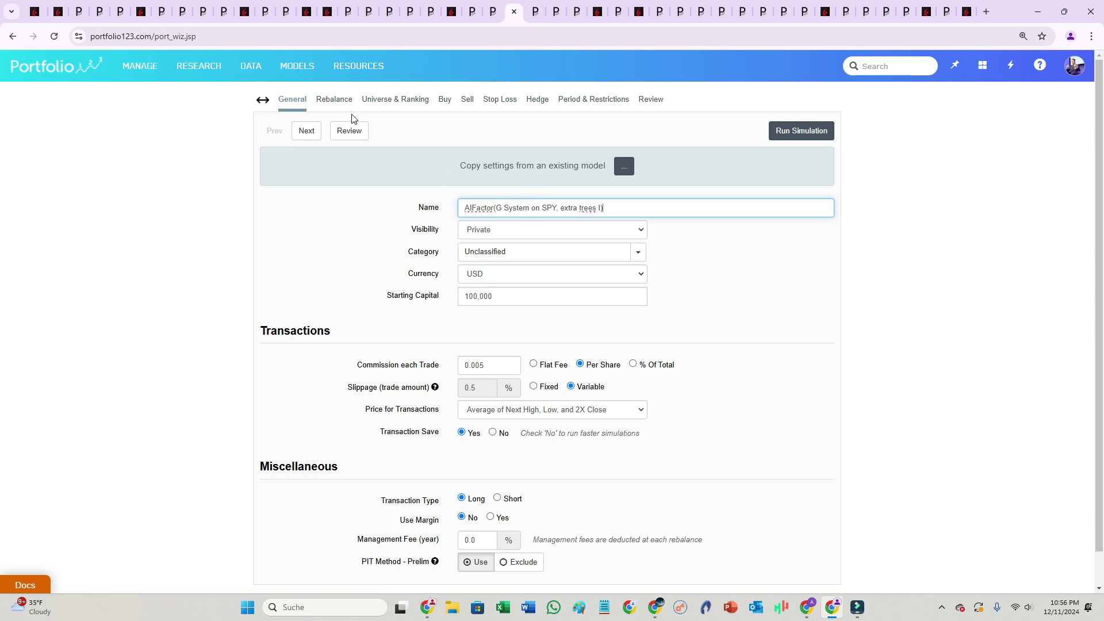
# - Rank the simulation with the AIFactor(G System on SPY, extra trees I) ranking system
pyautogui.click(374, 107)
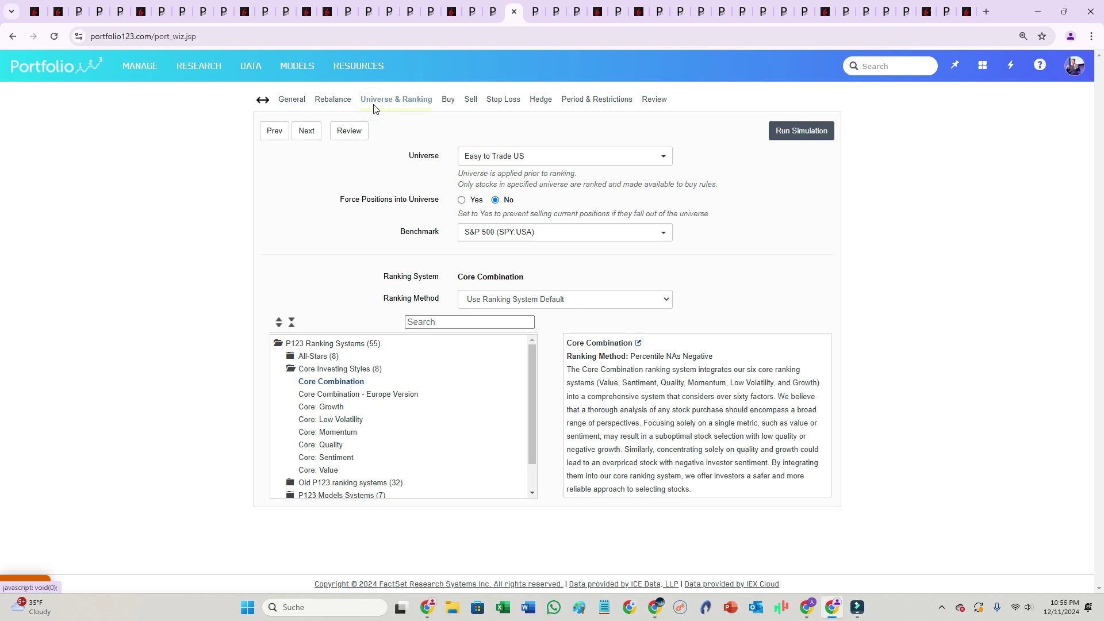
pyautogui.click(443, 321)
pyautogui.hotkey('ctrl', 'v')
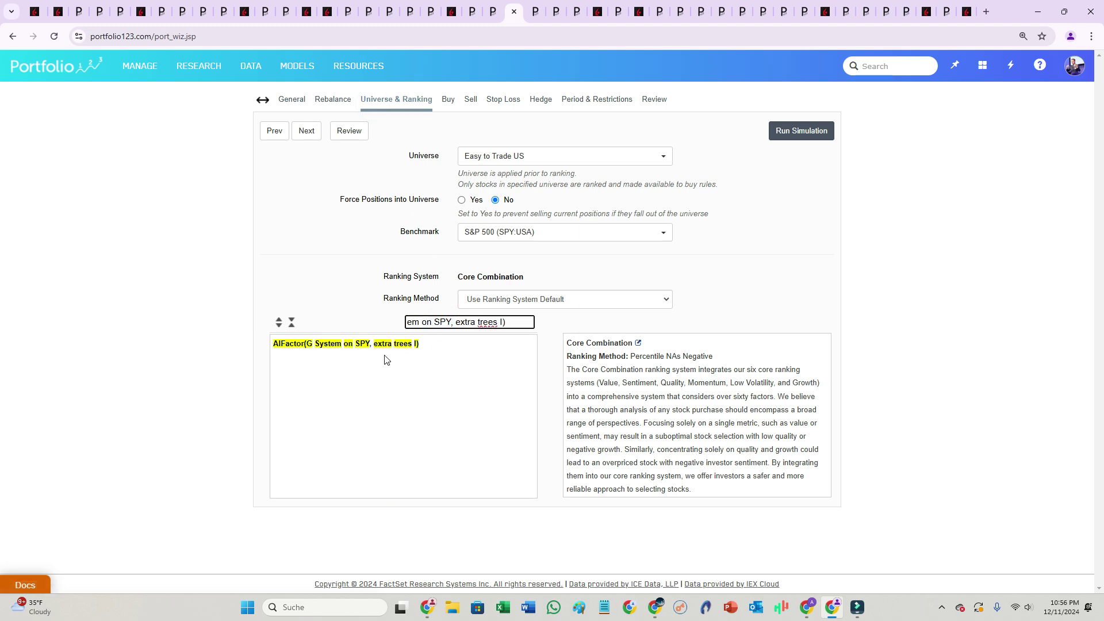
pyautogui.click(383, 345)
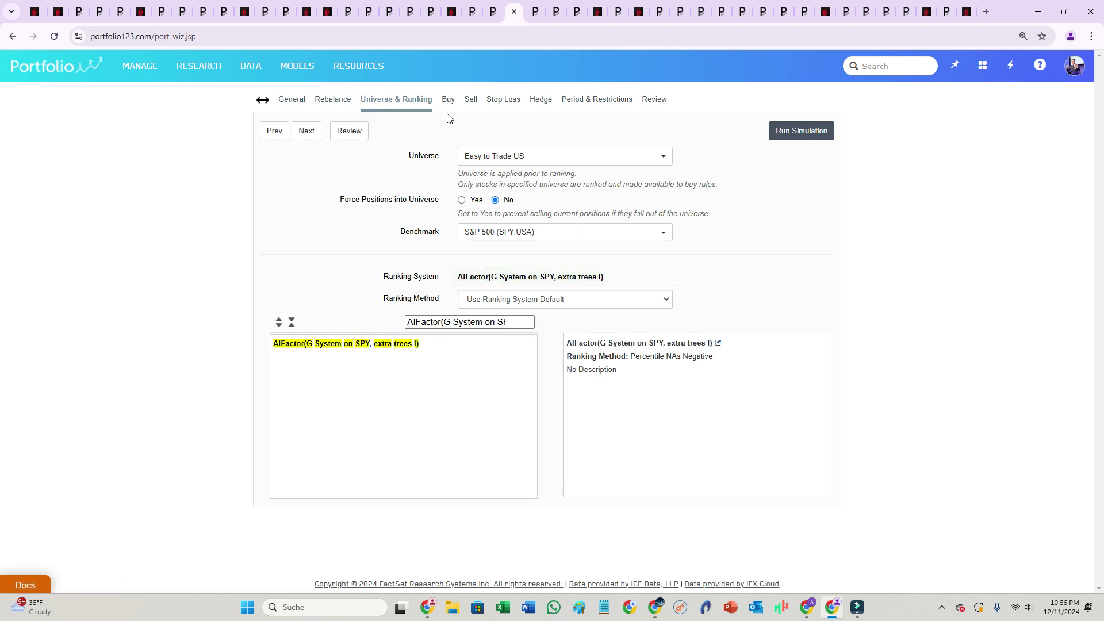
# - Set the buy rule to Rank > 92 and the sell rule to Rank < 80, then run it
pyautogui.click(446, 99)
pyautogui.click(374, 192)
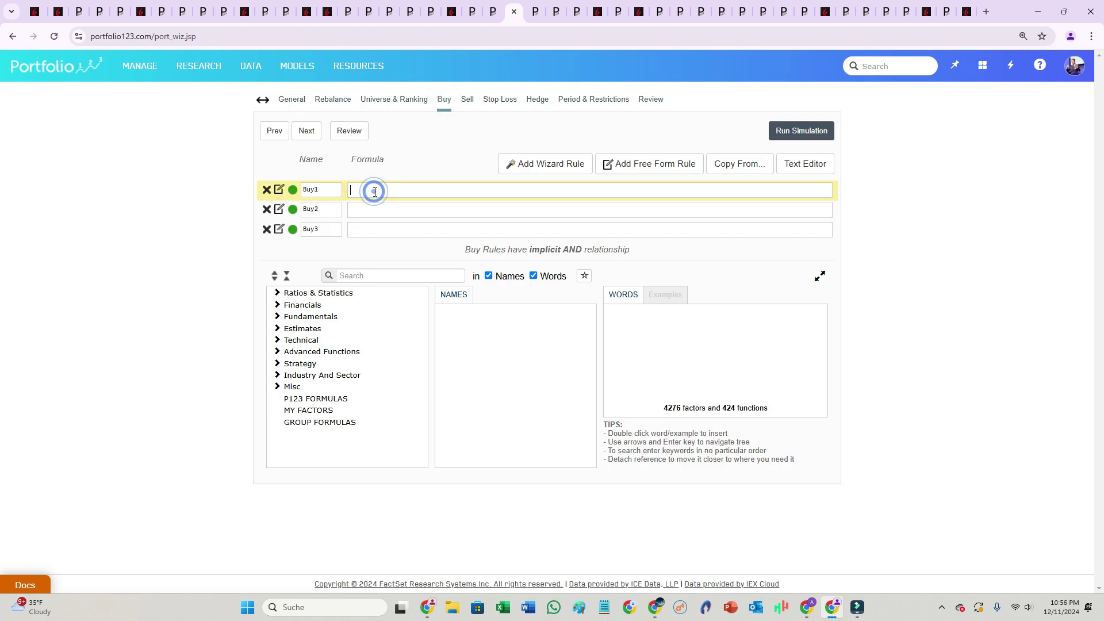
pyautogui.write('Rank ')
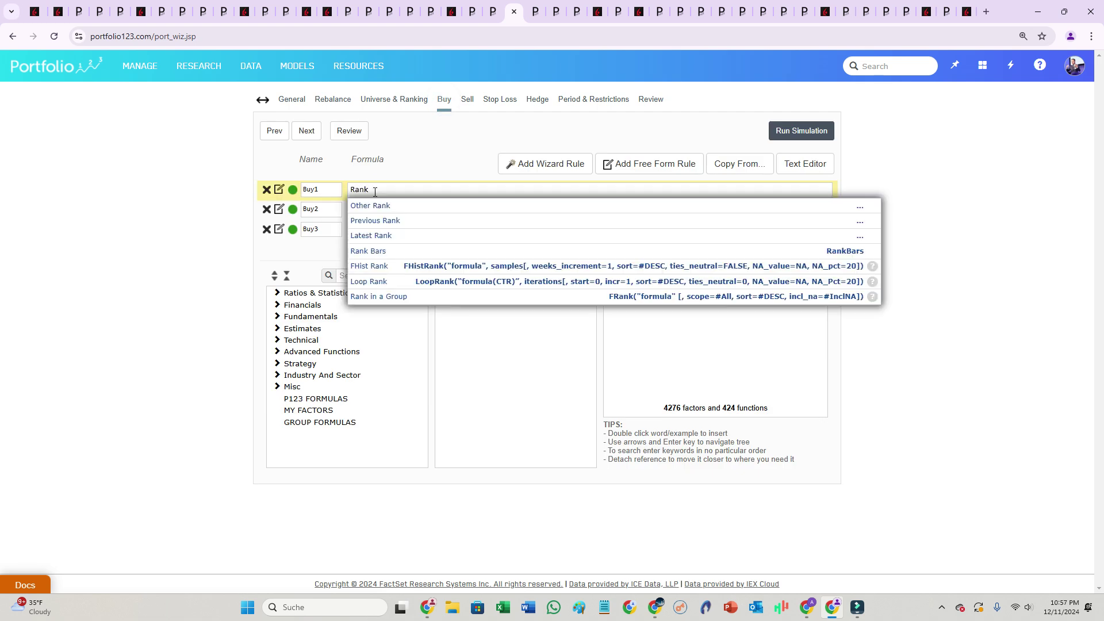
pyautogui.write('>')
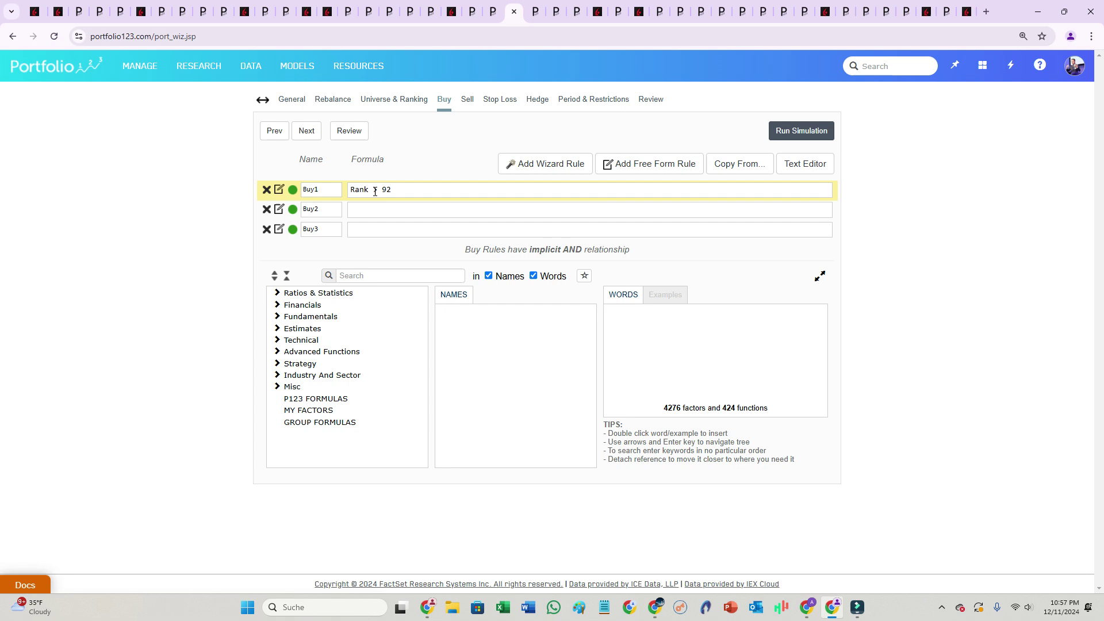
pyautogui.write(' 92')
pyautogui.click(467, 99)
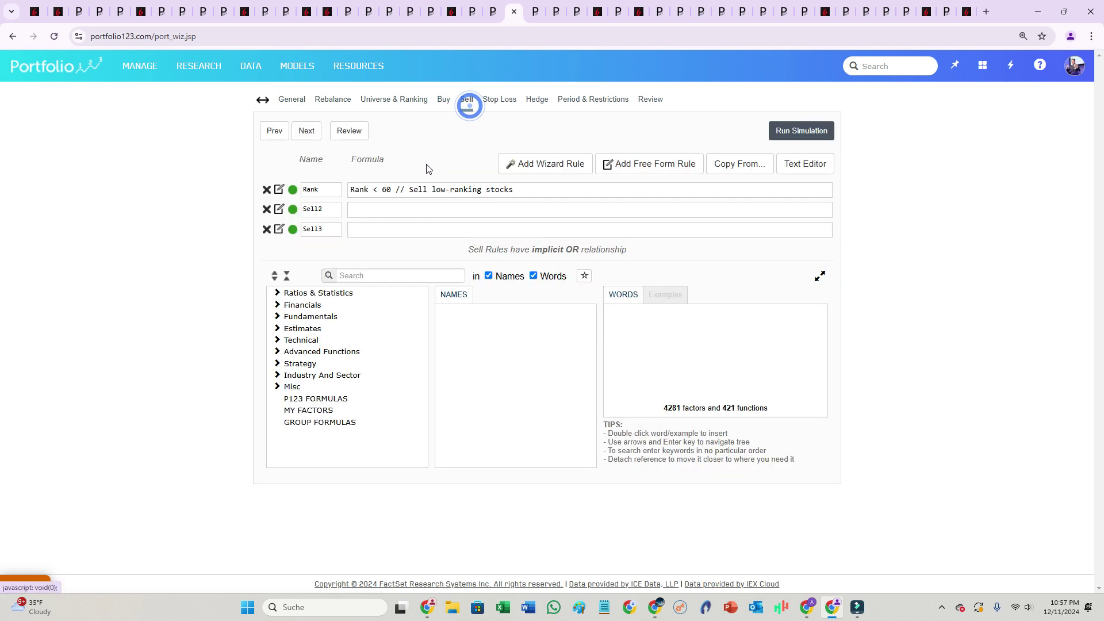
pyautogui.click(394, 191)
pyautogui.click(393, 192)
pyautogui.press('BackSpace')
pyautogui.press('BackSpace')
pyautogui.write('80')
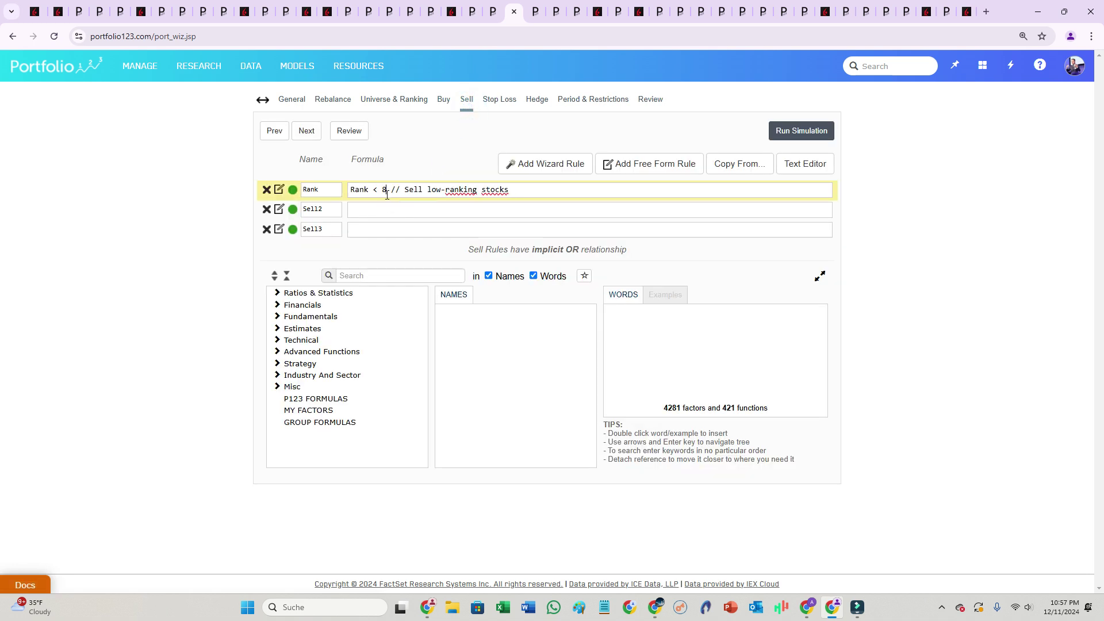
pyautogui.click(789, 137)
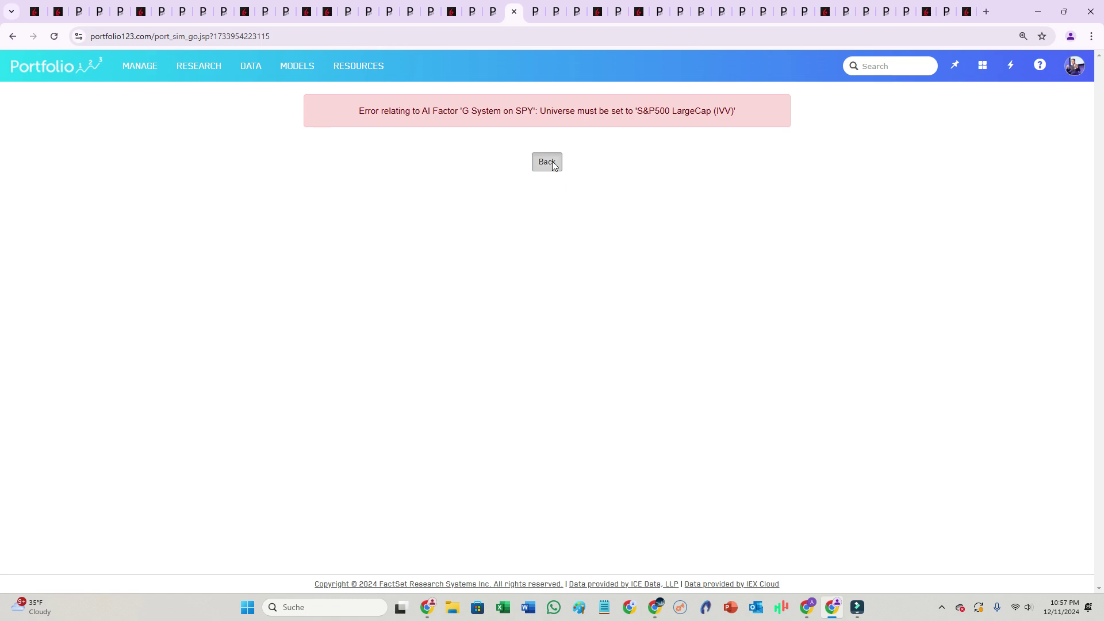
# - Change the simulation universe to S&P500 LargeCap (IVV) and rerun it
pyautogui.click(552, 162)
pyautogui.click(377, 139)
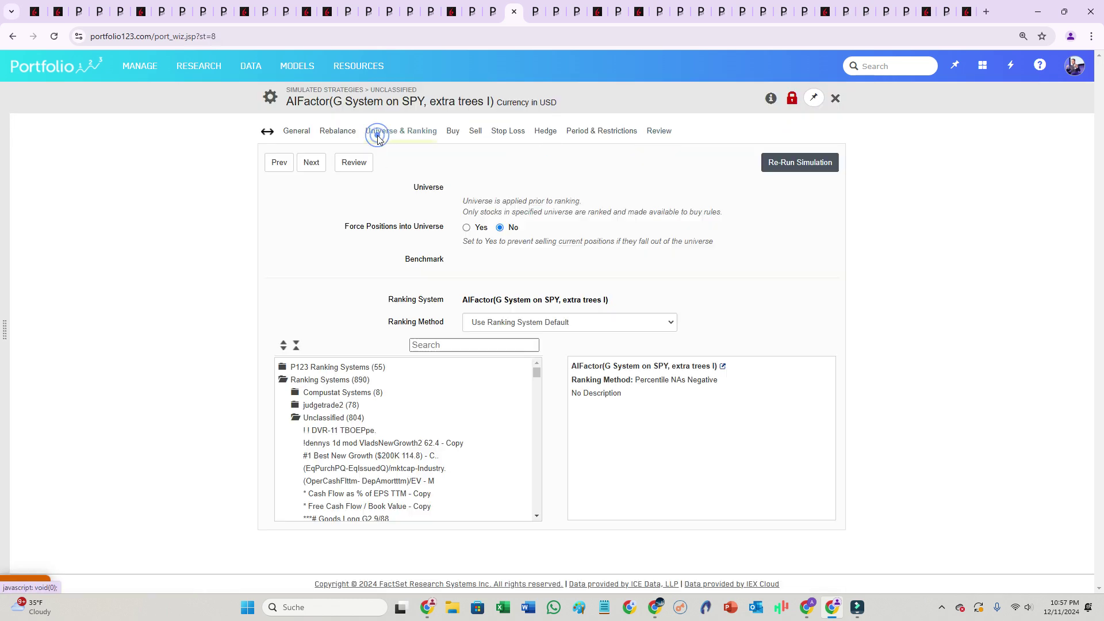
pyautogui.click(518, 193)
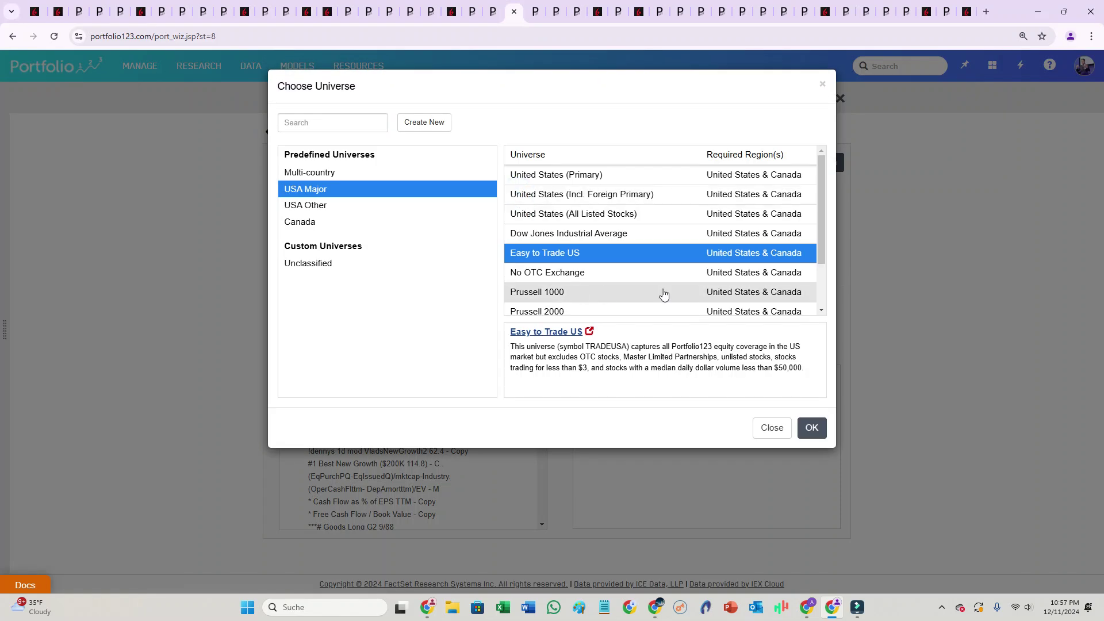
pyautogui.moveTo(819, 208); pyautogui.dragTo(820, 249)
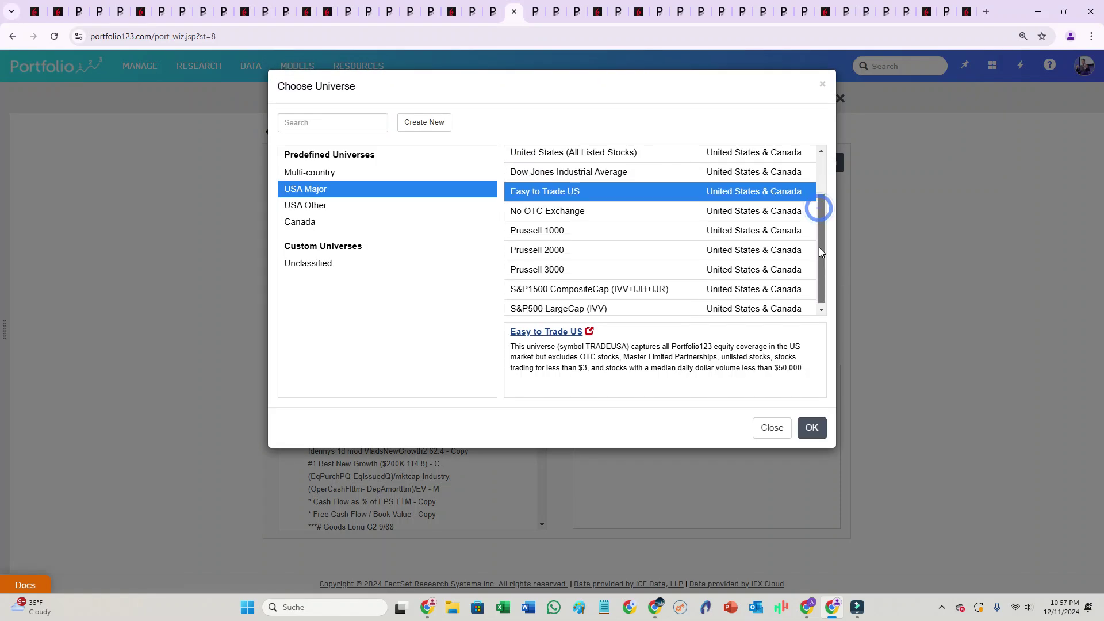
pyautogui.click(611, 309)
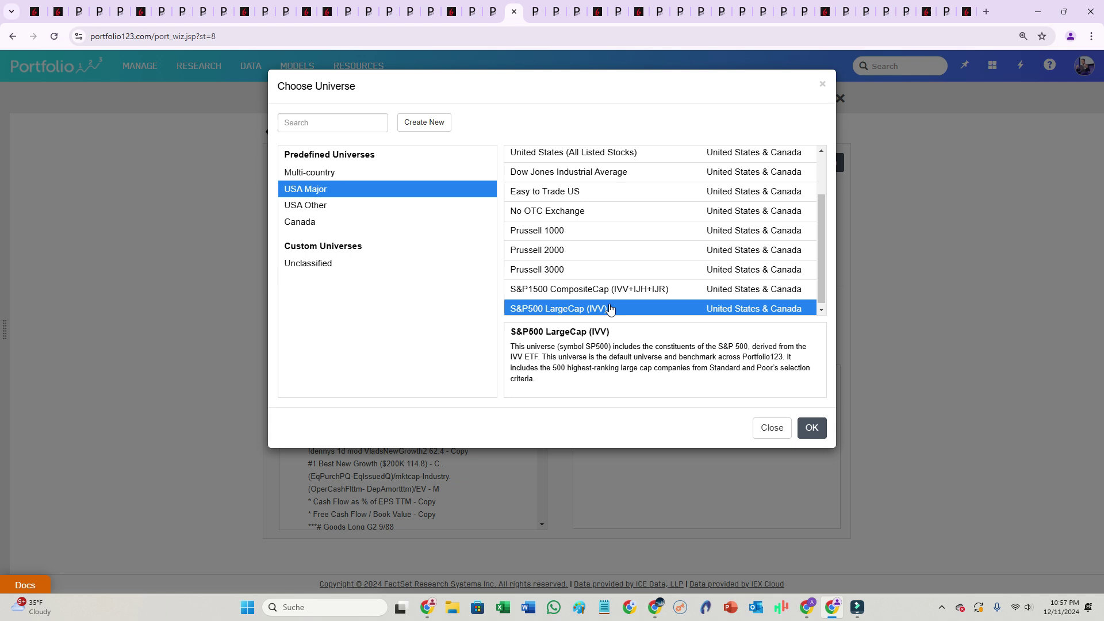
pyautogui.click(811, 428)
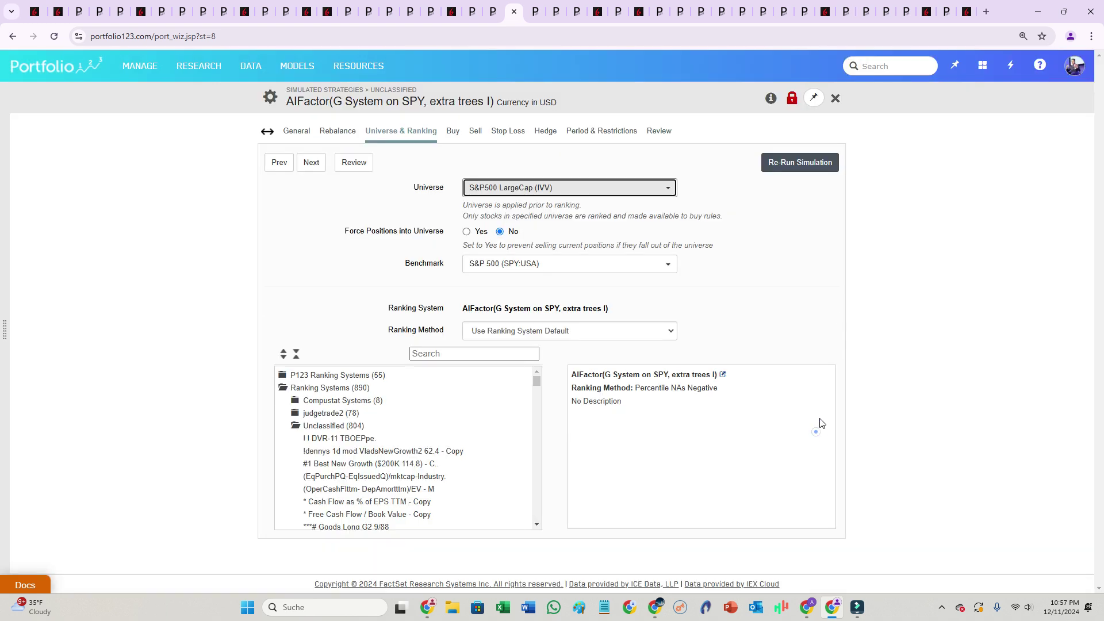
pyautogui.click(811, 164)
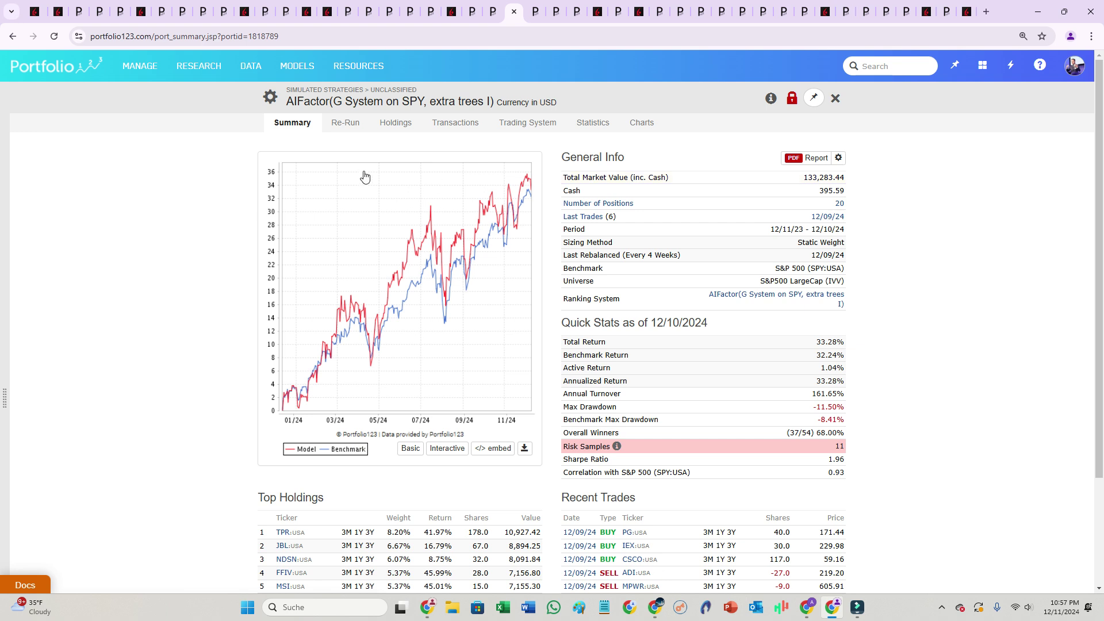
# - Set the simulation period to the last 5 Years and rerun it
pyautogui.click(346, 122)
pyautogui.click(584, 137)
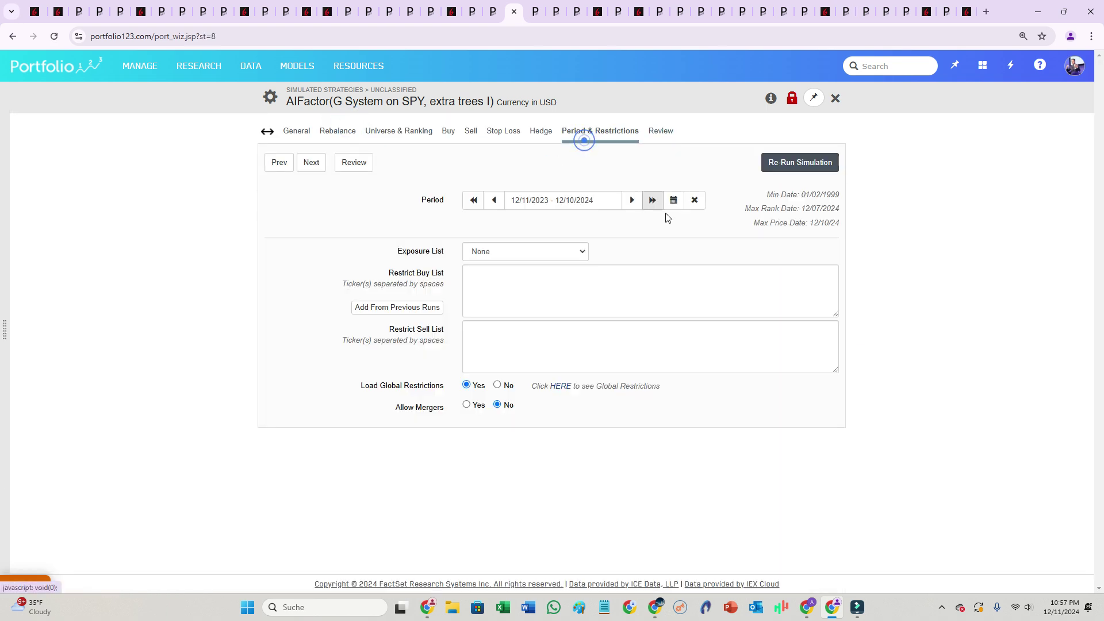
pyautogui.click(673, 200)
pyautogui.click(653, 371)
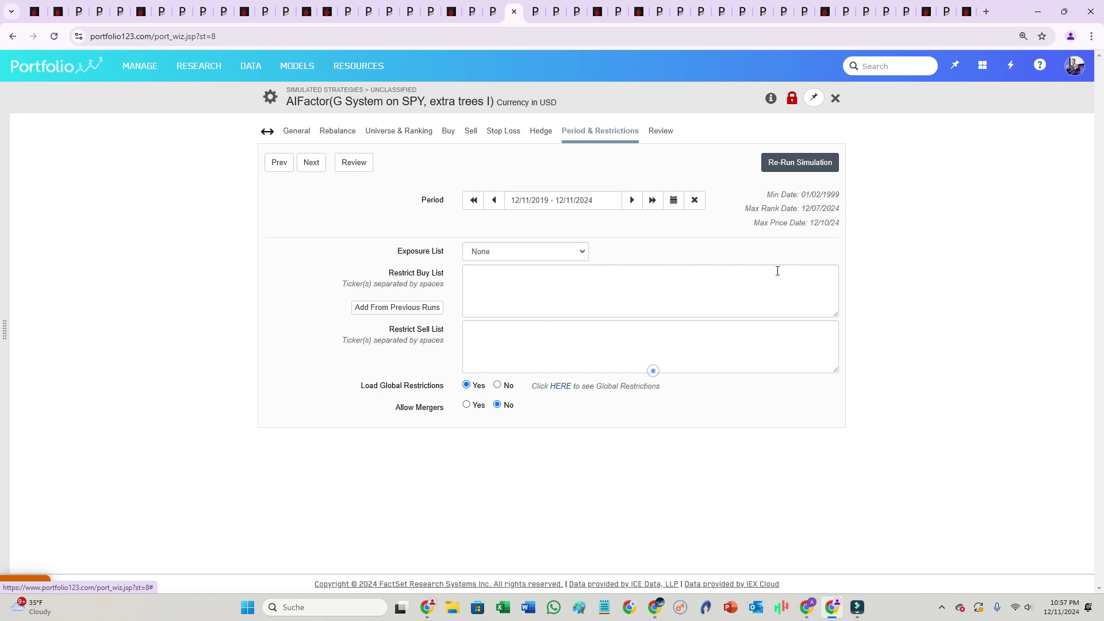
pyautogui.click(785, 162)
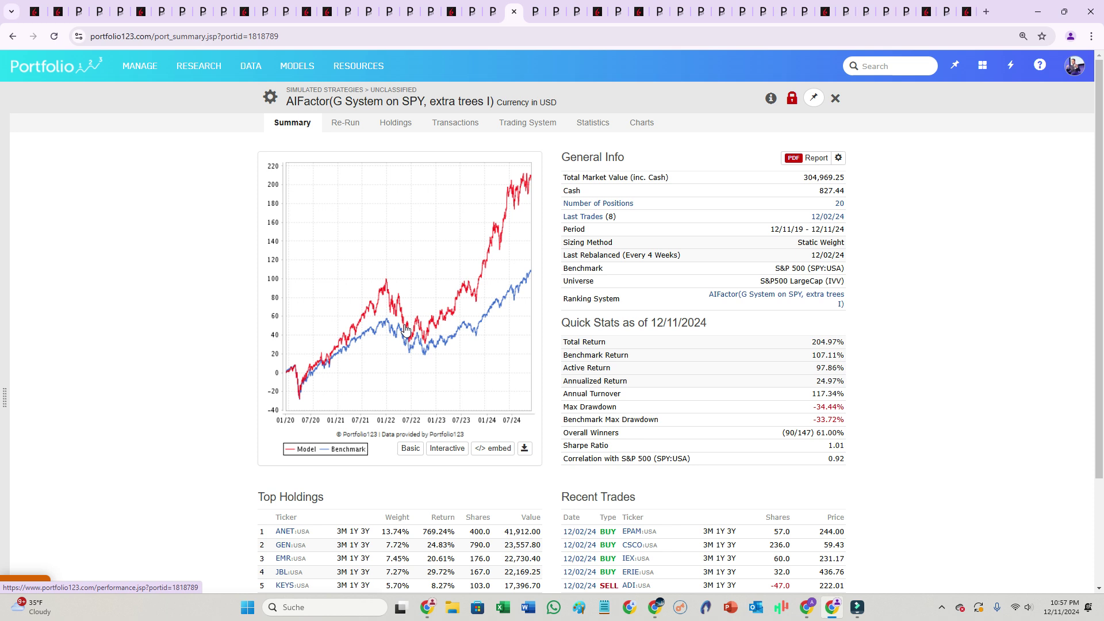
pyautogui.scroll(-2, 487, 280)
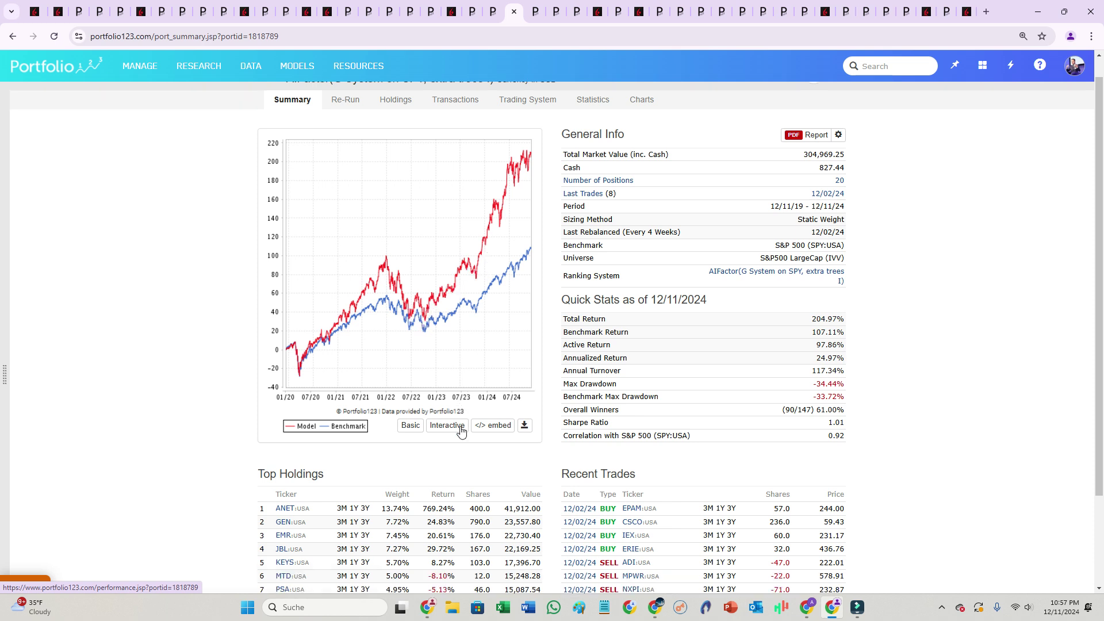
pyautogui.click(401, 560)
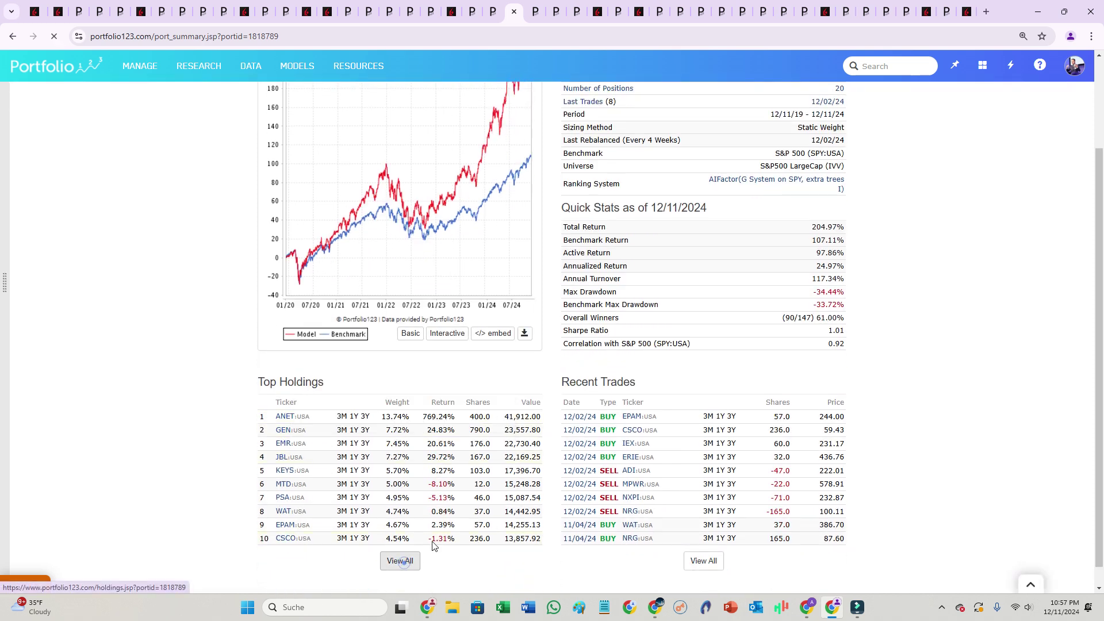
pyautogui.click(826, 192)
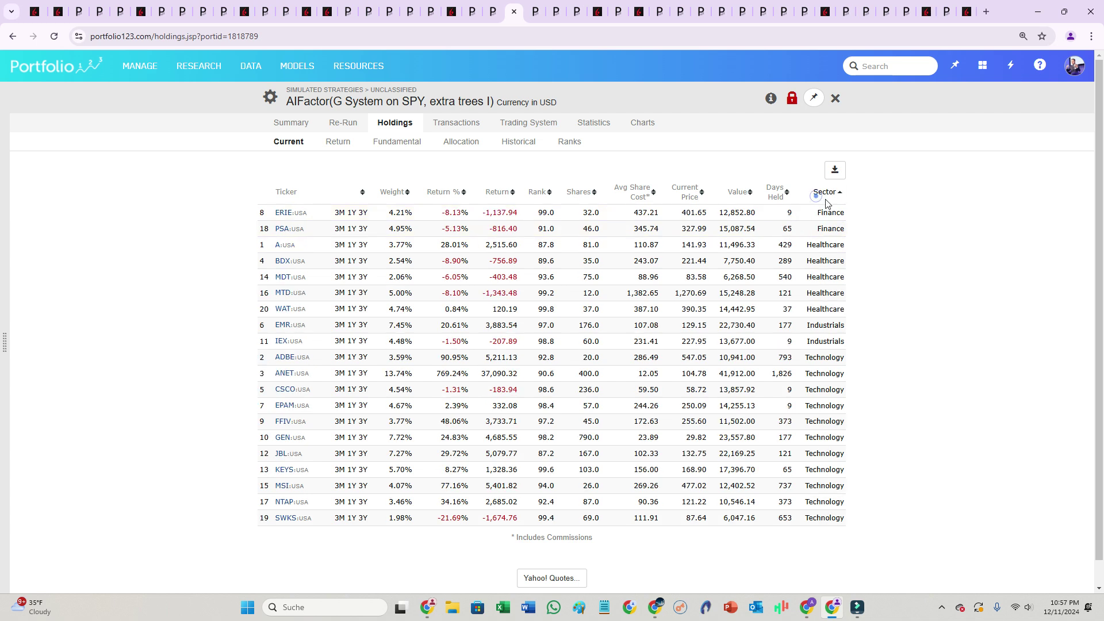
pyautogui.moveTo(805, 360); pyautogui.dragTo(857, 527)
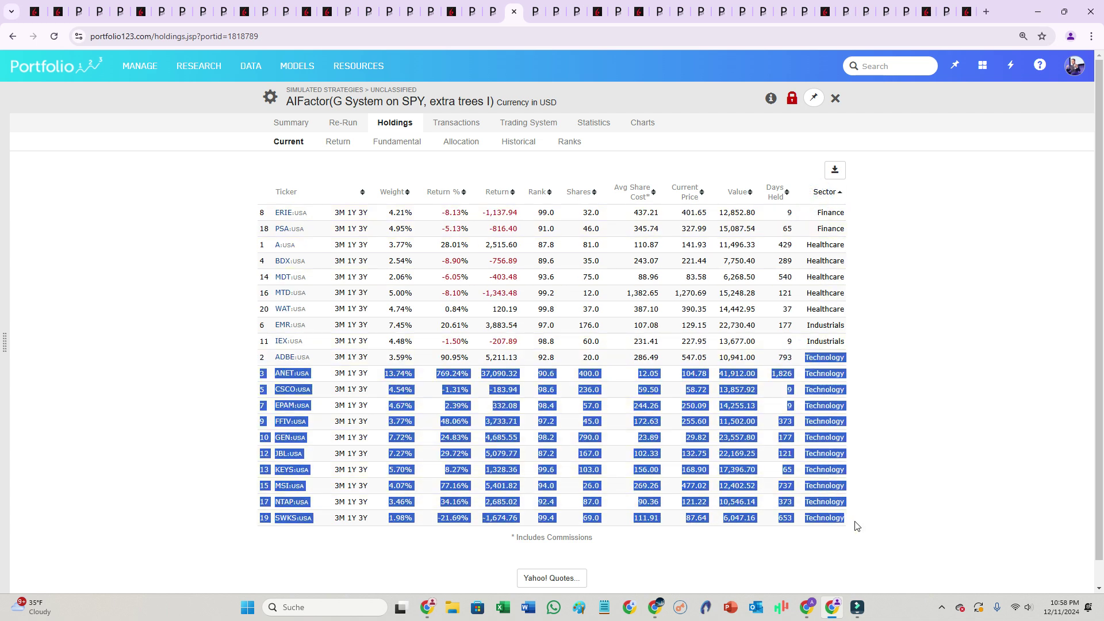
pyautogui.click(292, 122)
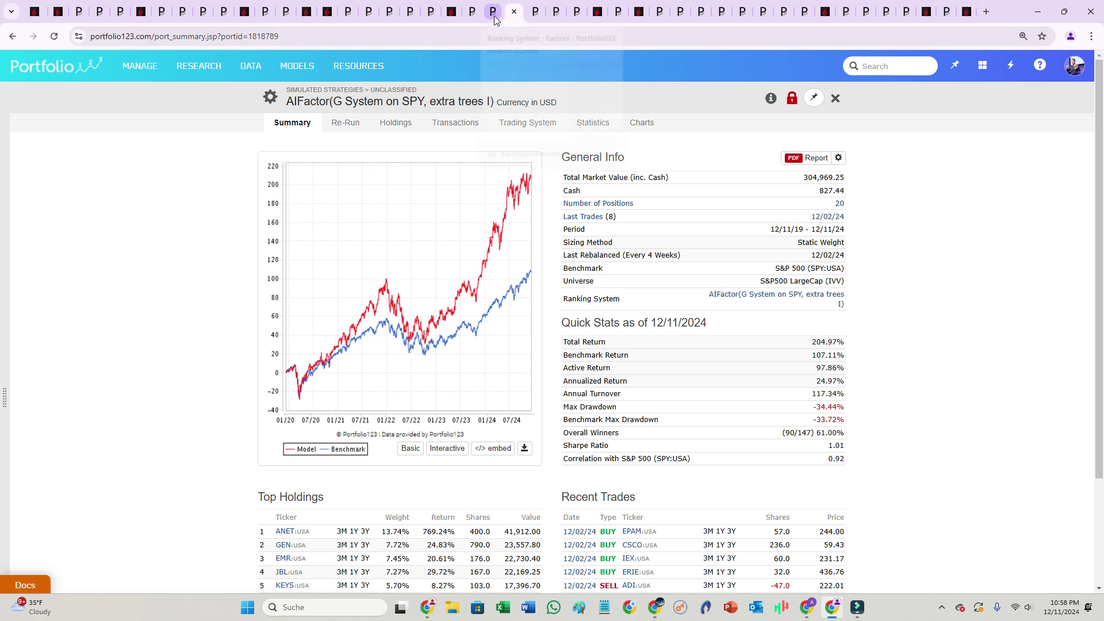
# - Review the extra trees I training dates, its ranking system and simulation summary tabs
pyautogui.click(472, 12)
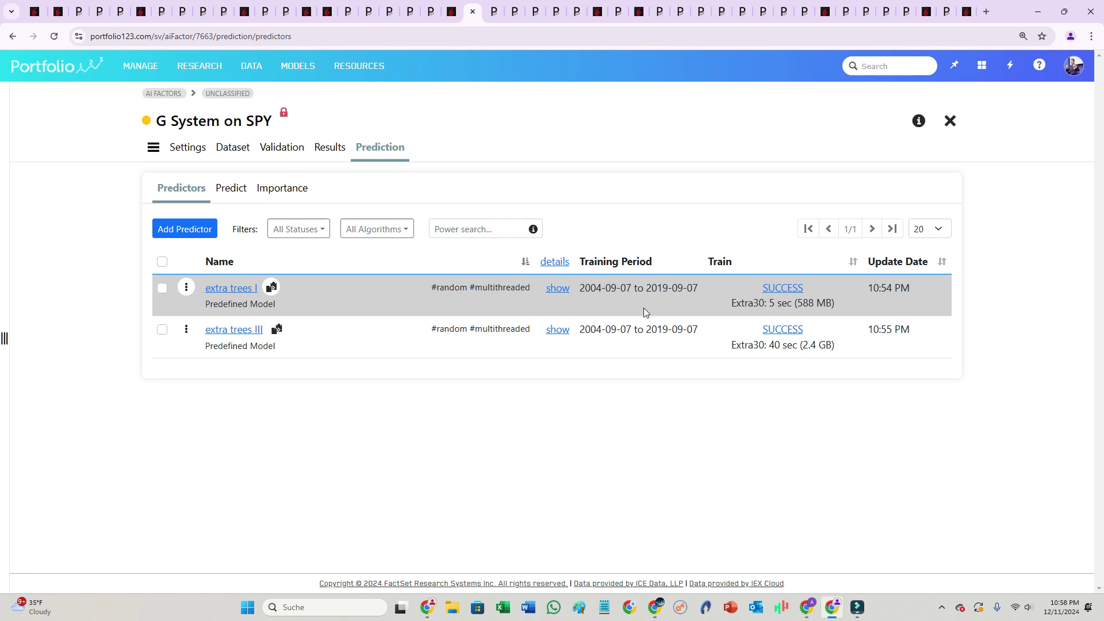
pyautogui.moveTo(600, 289); pyautogui.dragTo(699, 290)
pyautogui.click(496, 11)
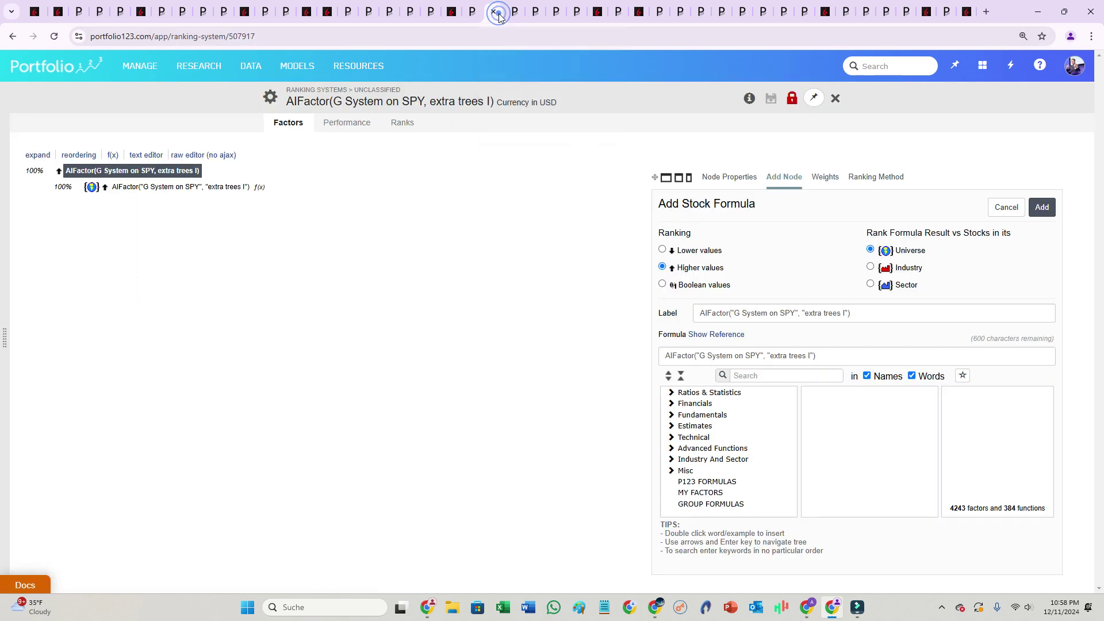
pyautogui.click(512, 12)
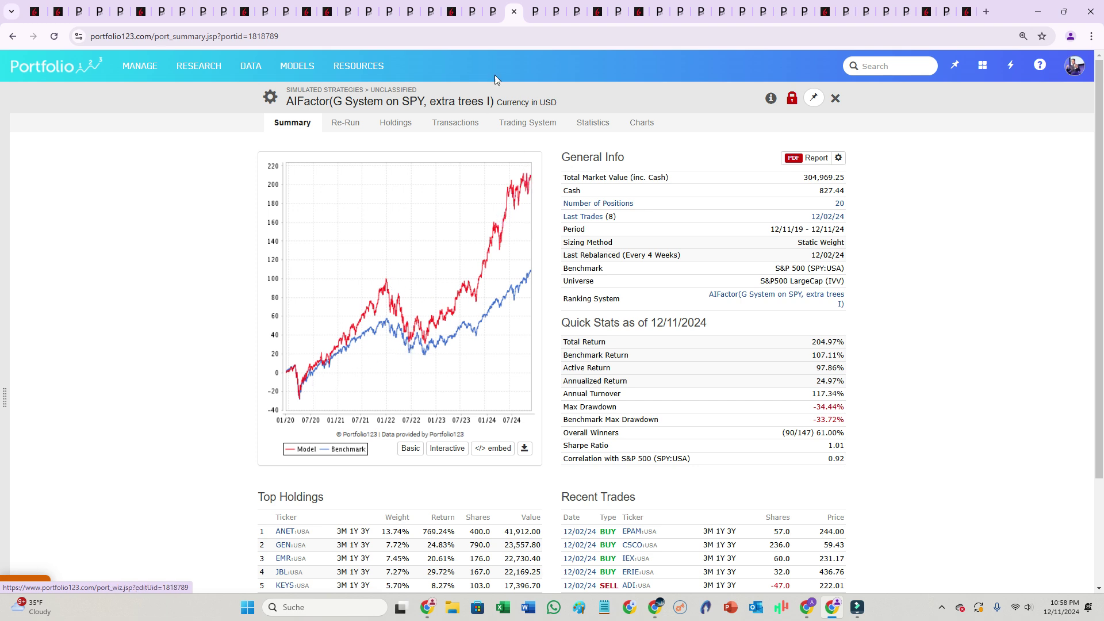
pyautogui.click(492, 12)
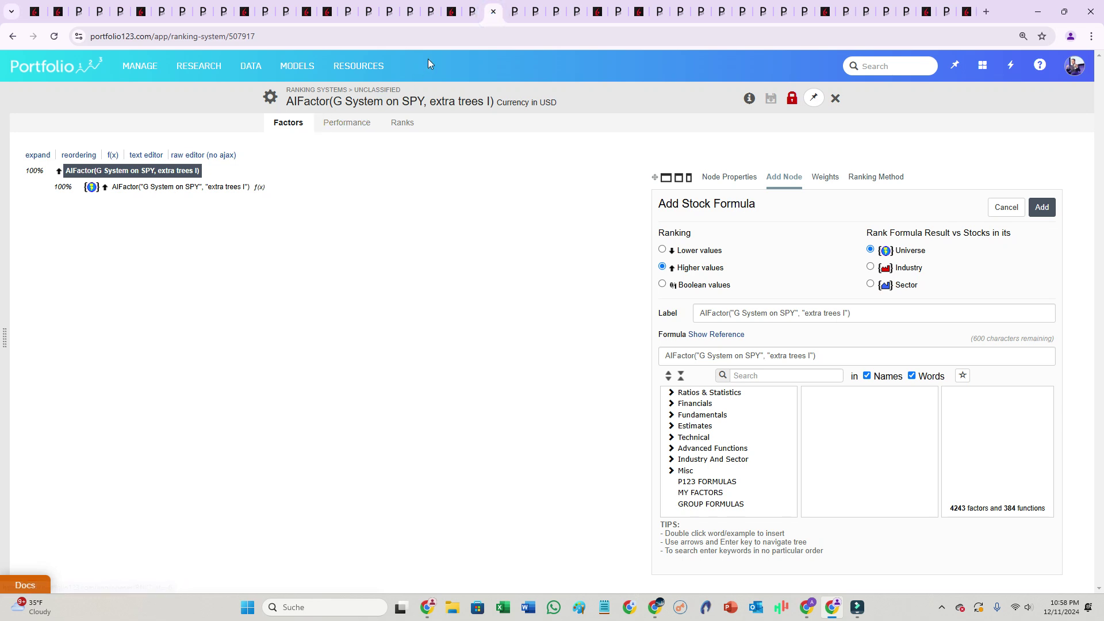
# - Copy the AIFactor("G System on SPY", "extra trees III") formula from the predictors page
pyautogui.click(472, 19)
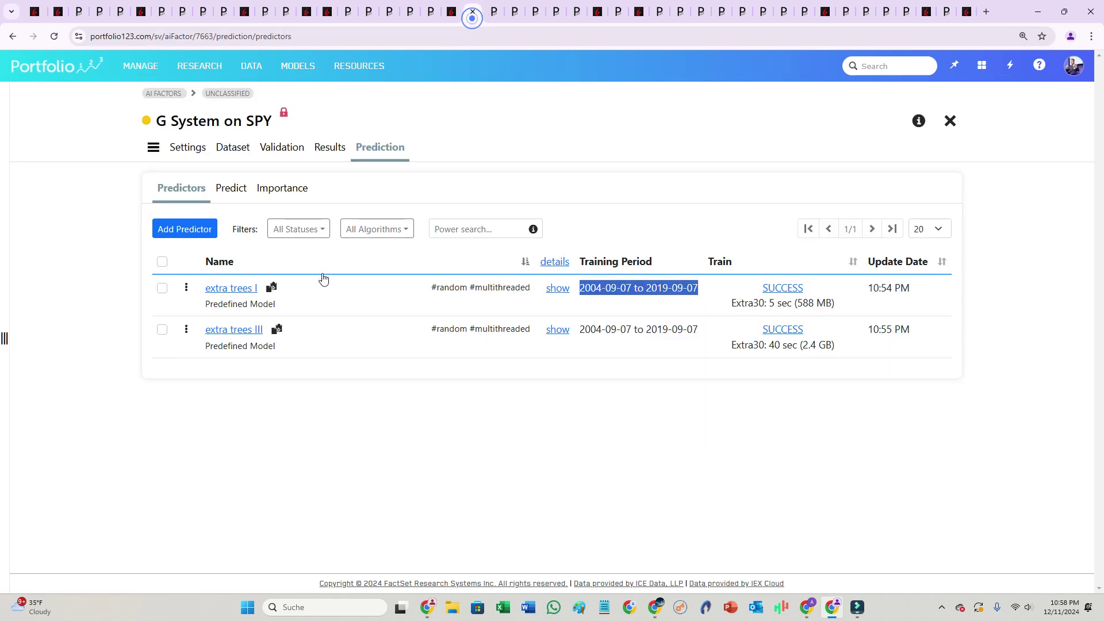
pyautogui.click(276, 330)
pyautogui.moveTo(541, 121); pyautogui.dragTo(312, 119)
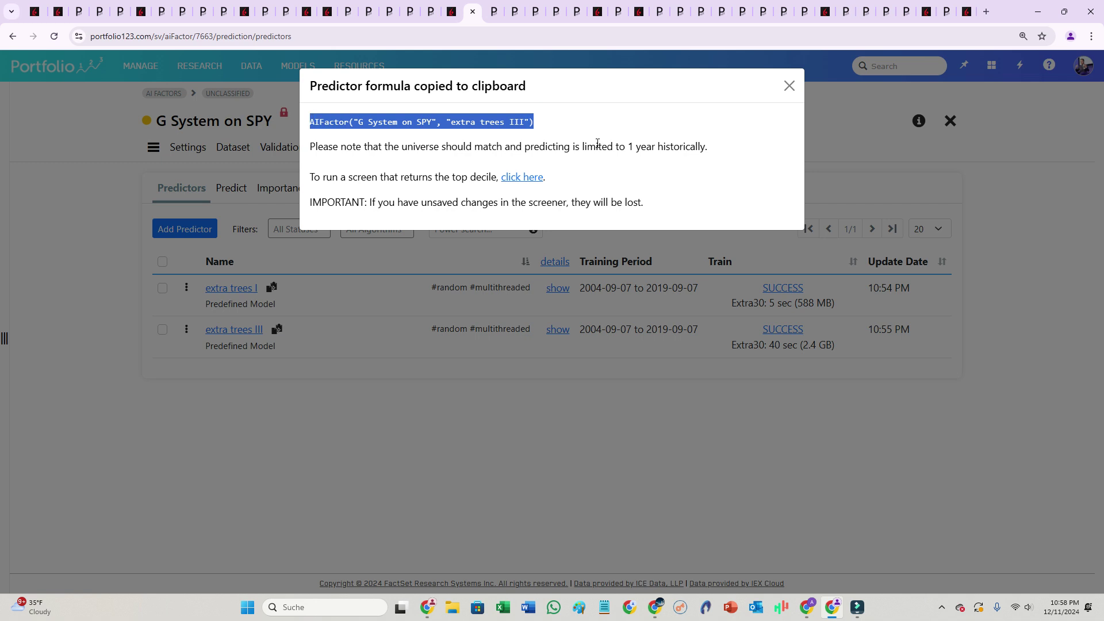
# - Create and save a new stock ranking system named AIFactor(G System on SPY, extra trees III)
pyautogui.click(796, 90)
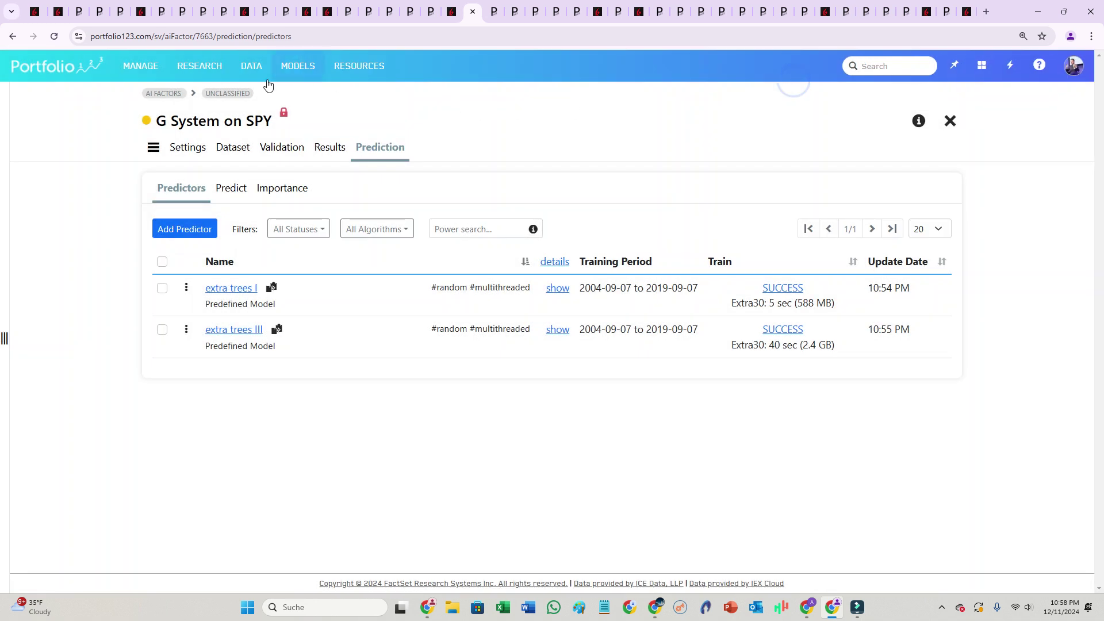
pyautogui.click(200, 66)
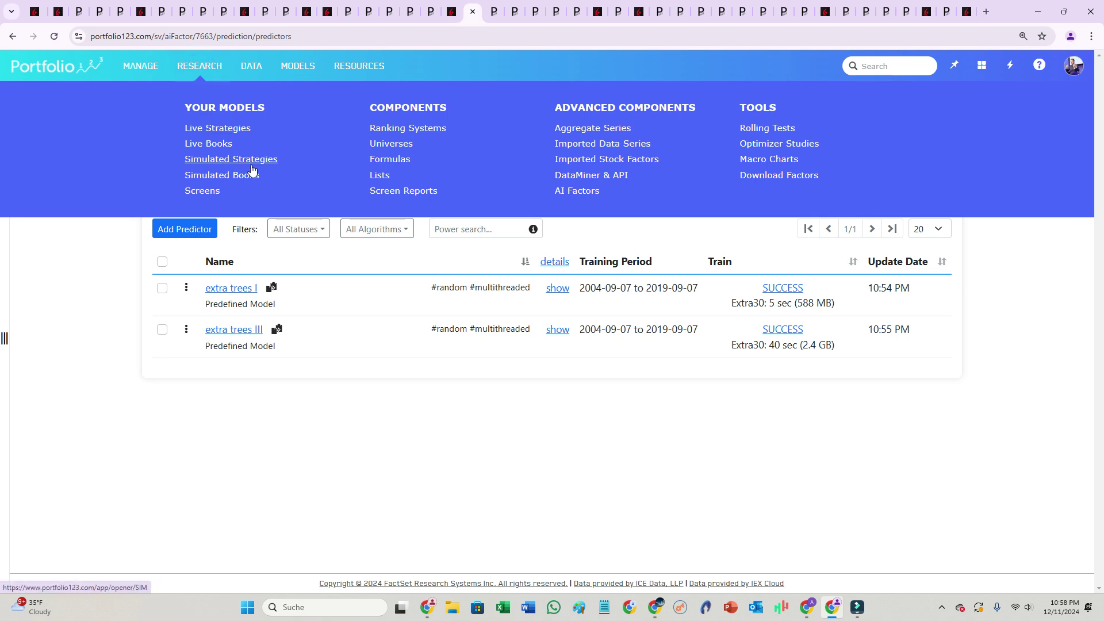
pyautogui.click(403, 130)
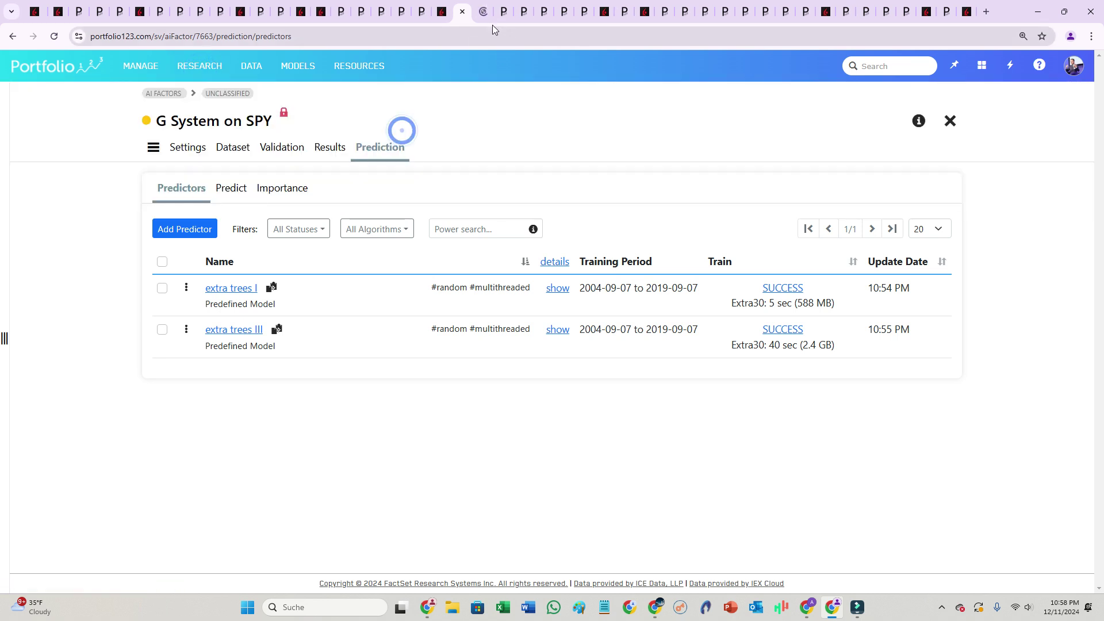
pyautogui.click(241, 105)
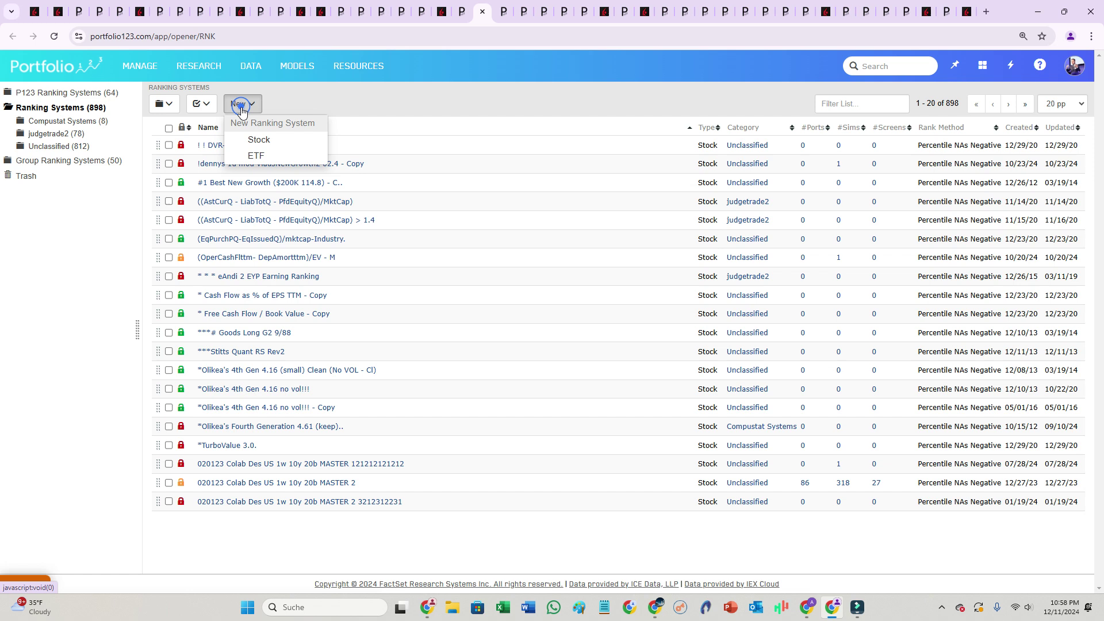
pyautogui.click(253, 139)
pyautogui.click(542, 206)
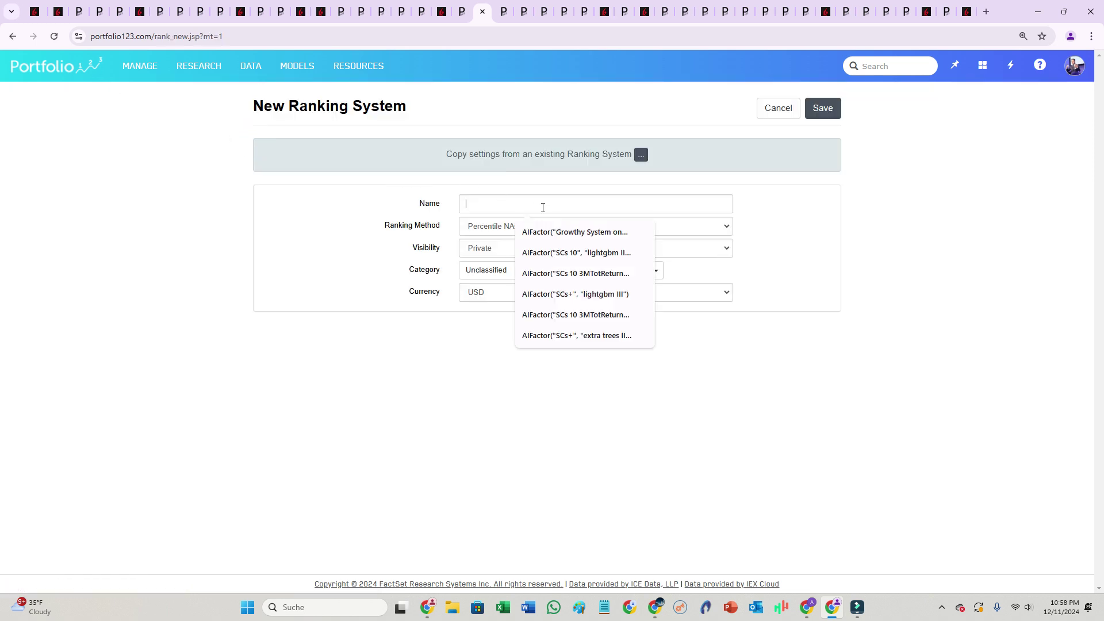
pyautogui.hotkey('ctrl', 'v')
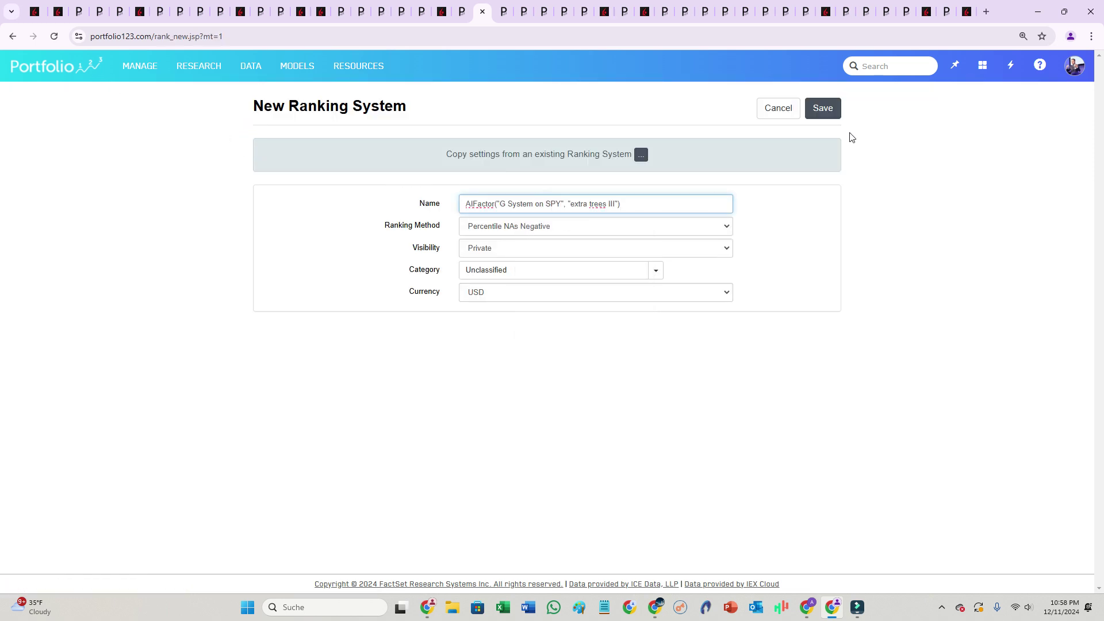
pyautogui.click(821, 110)
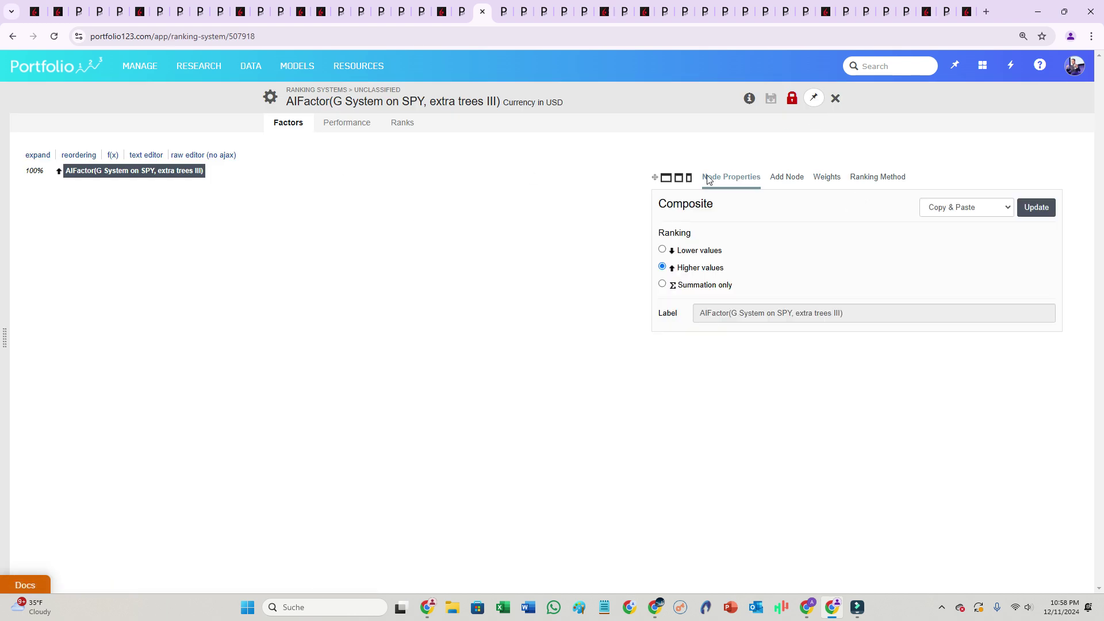
# - Add a Stock Formula node with the extra trees III AIFactor call as label and formula, and save
pyautogui.click(788, 178)
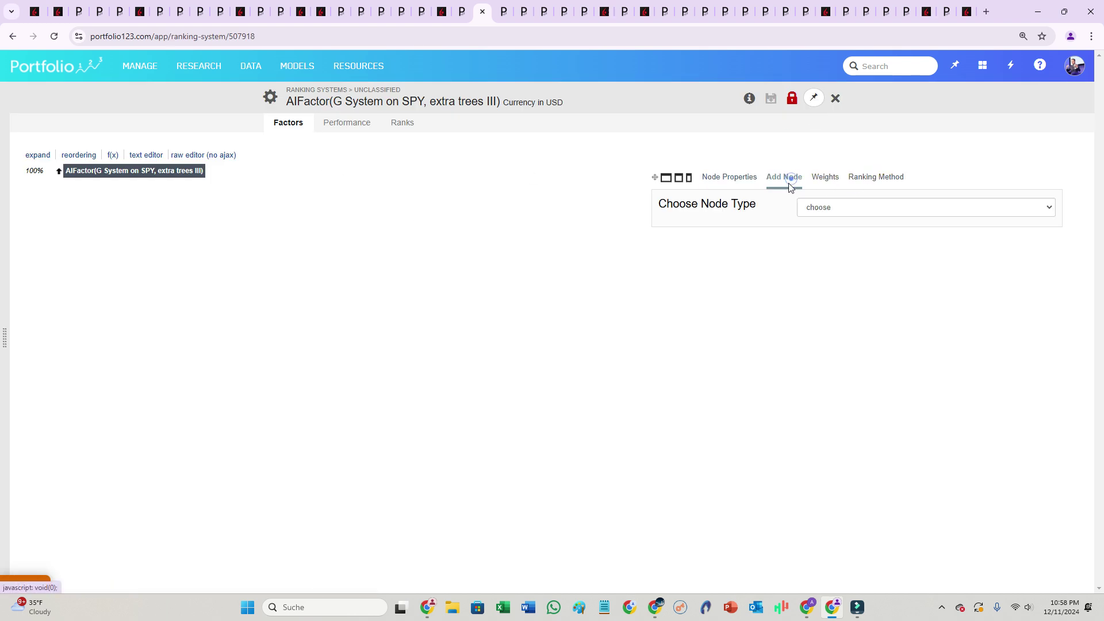
pyautogui.click(820, 208)
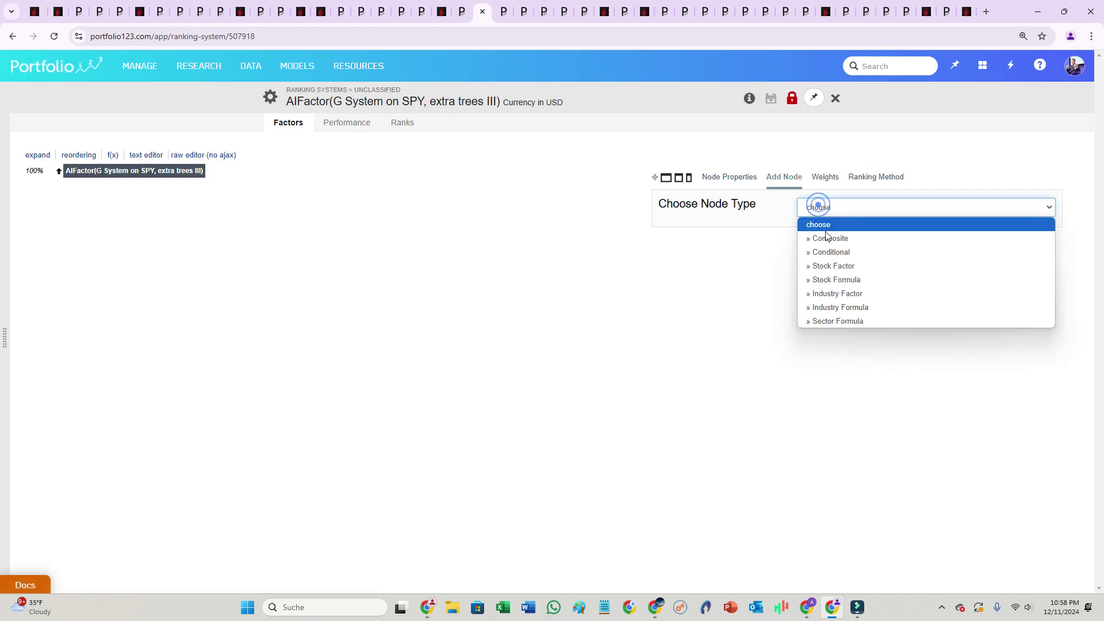
pyautogui.click(843, 284)
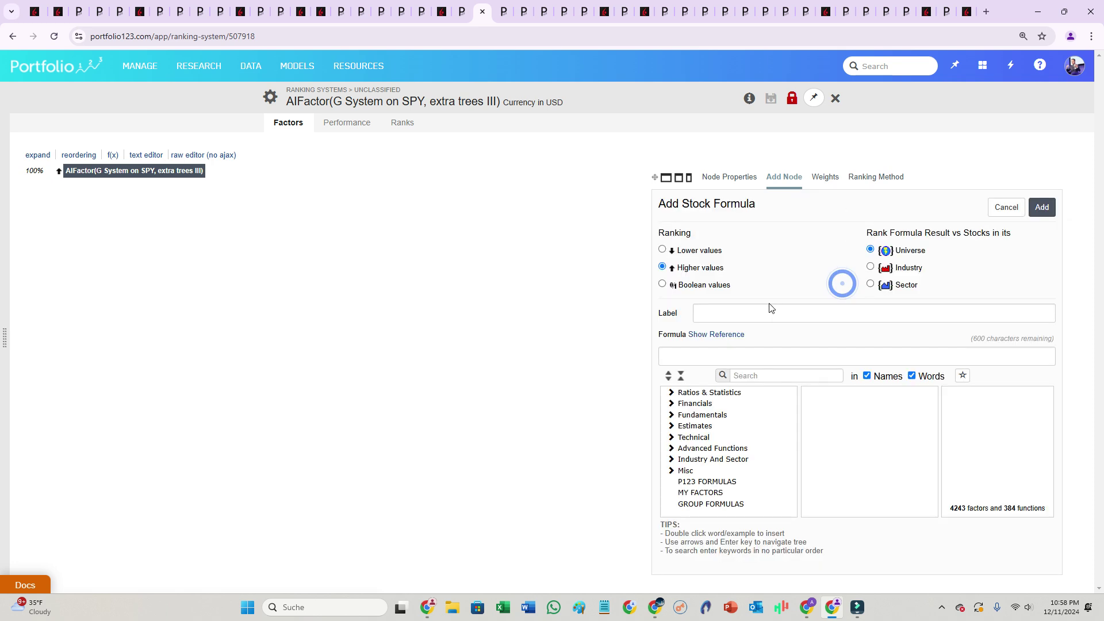
pyautogui.click(757, 314)
pyautogui.hotkey('ctrl', 'v')
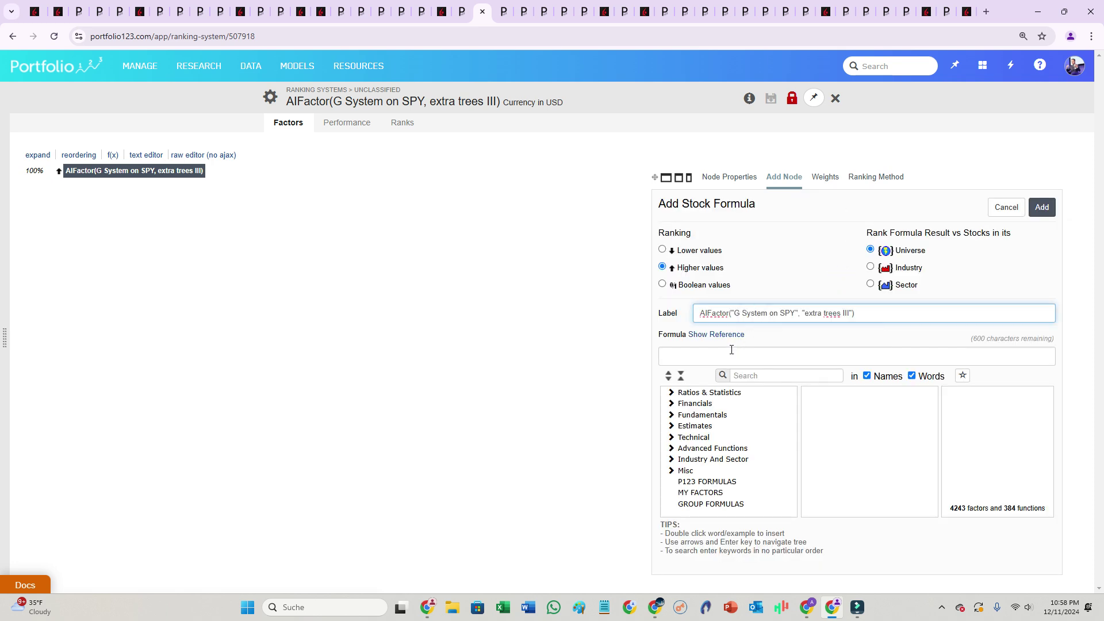
pyautogui.click(733, 356)
pyautogui.hotkey('ctrl', 'v')
pyautogui.click(1042, 207)
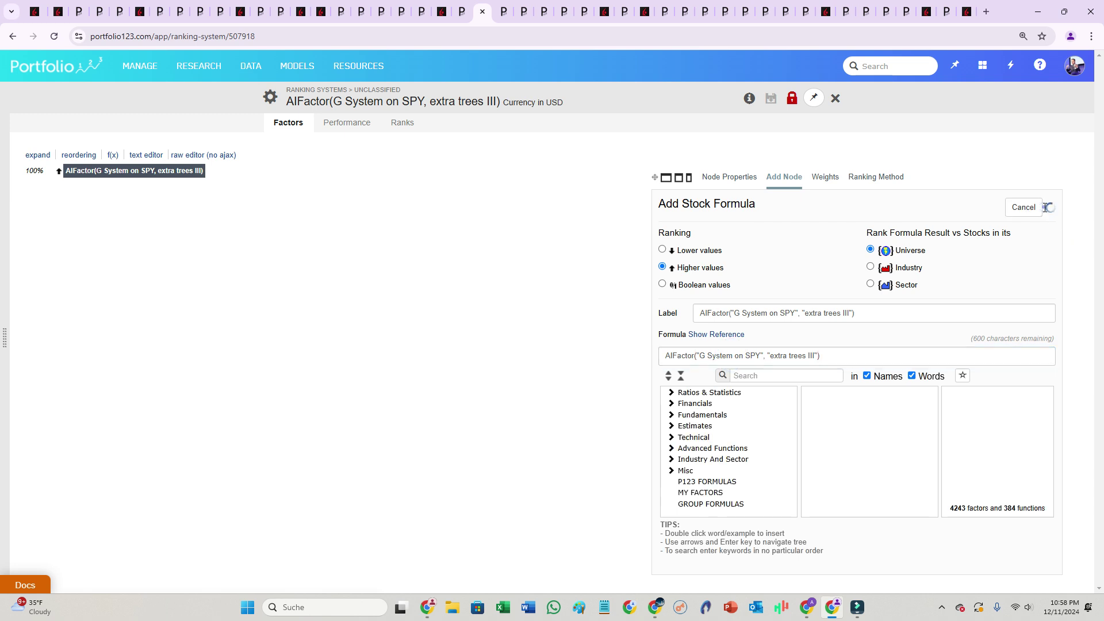
pyautogui.click(771, 99)
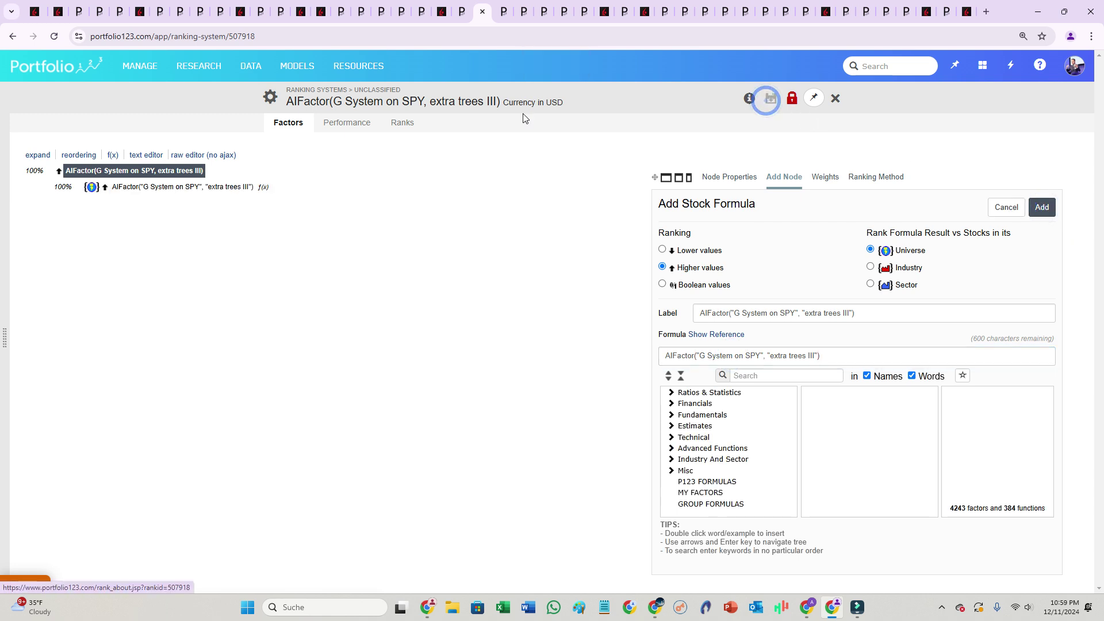
pyautogui.moveTo(500, 102); pyautogui.dragTo(286, 102)
pyautogui.hotkey('ctrl', 'c')
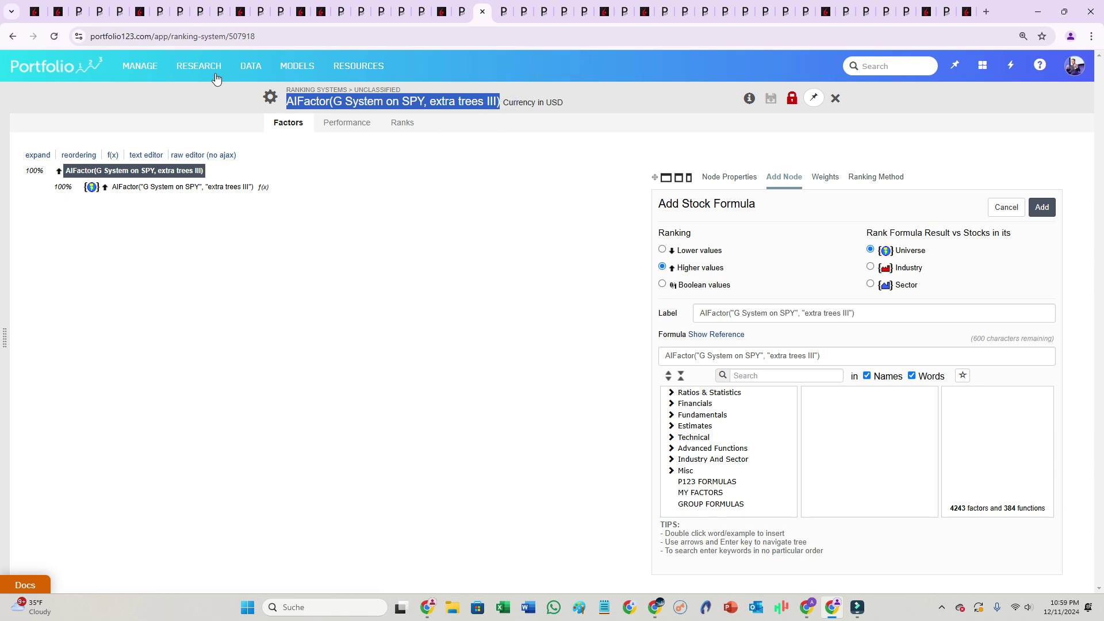
# - Create a new stock simulated strategy named after the AIFactor extra trees III formula
pyautogui.click(178, 68)
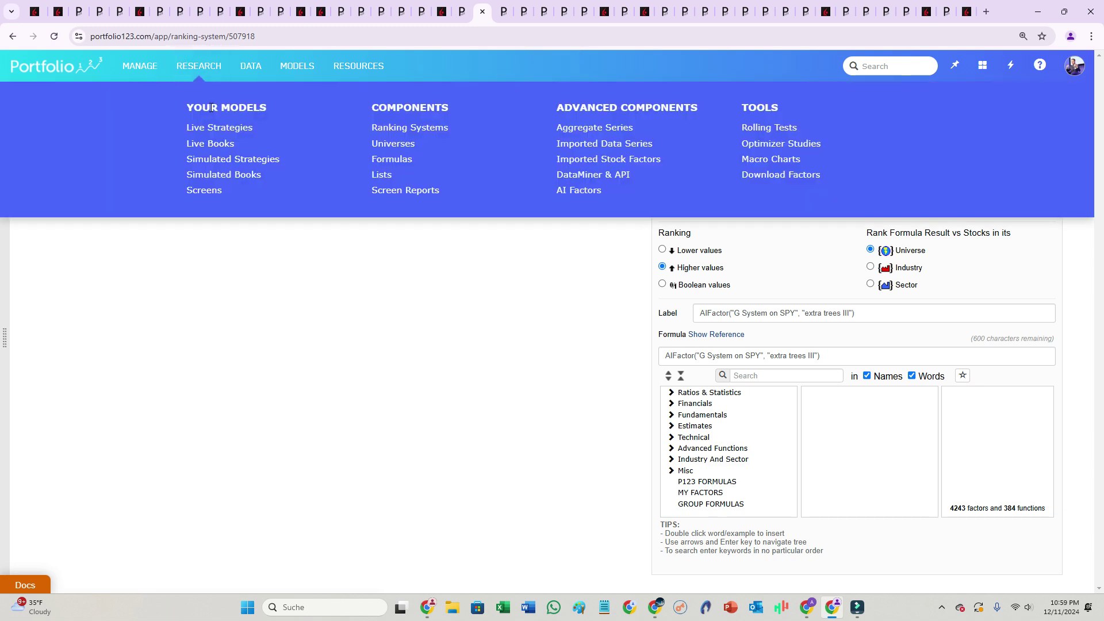
pyautogui.middleClick(243, 168)
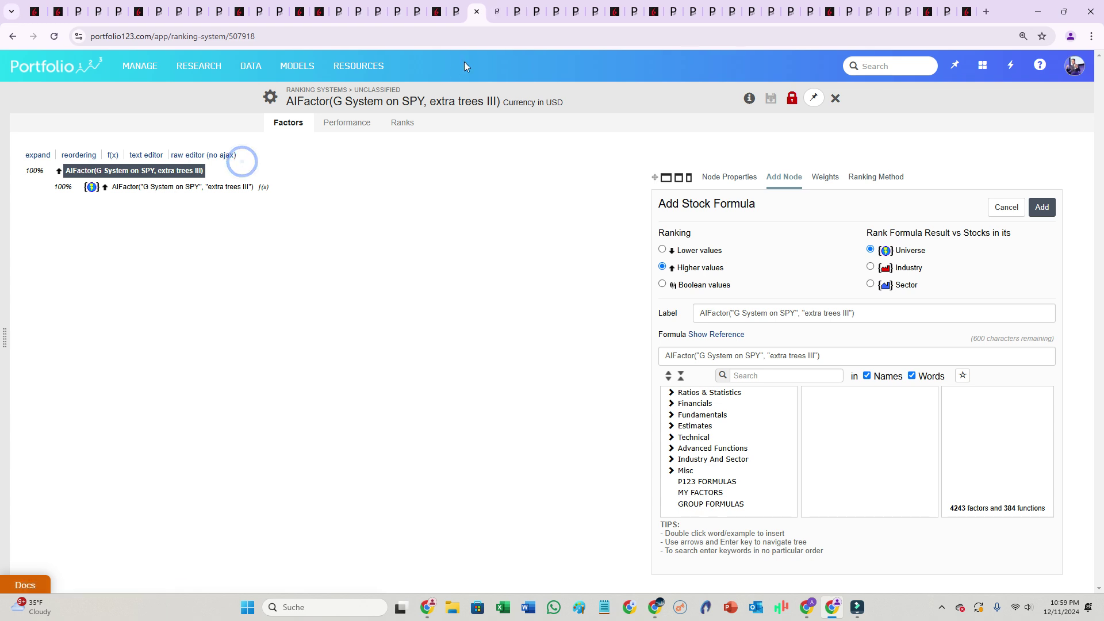
pyautogui.click(496, 17)
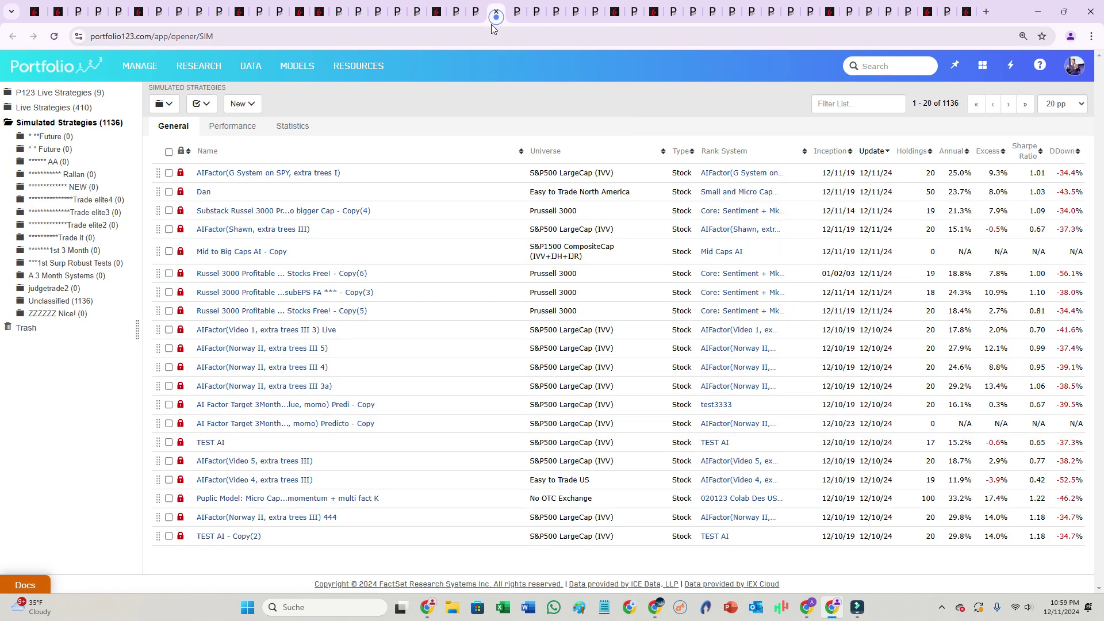
pyautogui.click(245, 105)
pyautogui.click(264, 189)
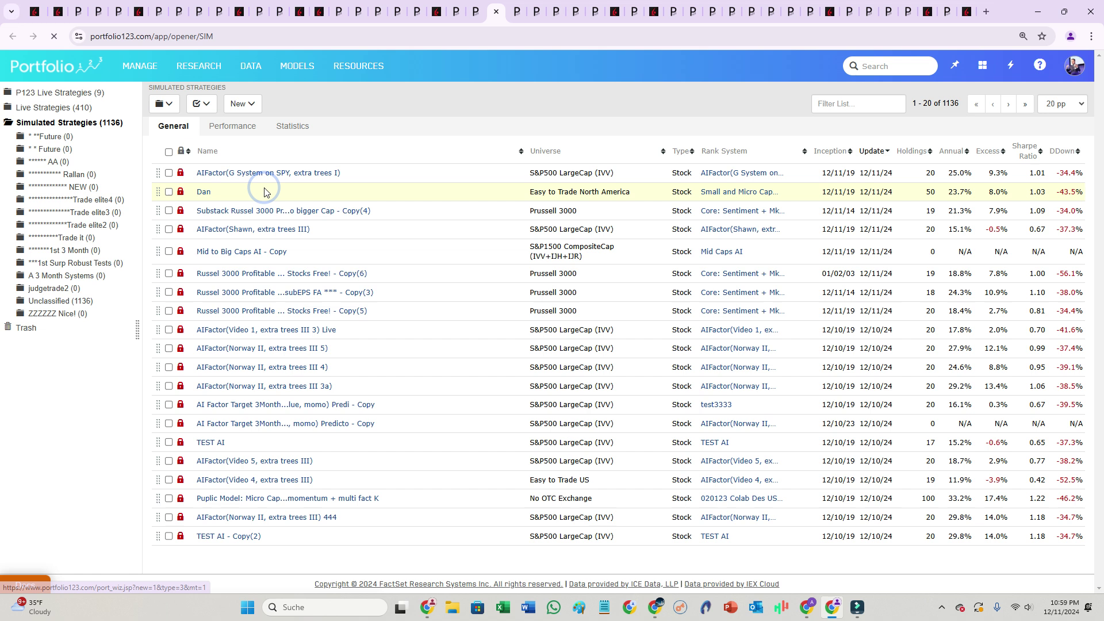
pyautogui.moveTo(455, 208); pyautogui.dragTo(547, 210)
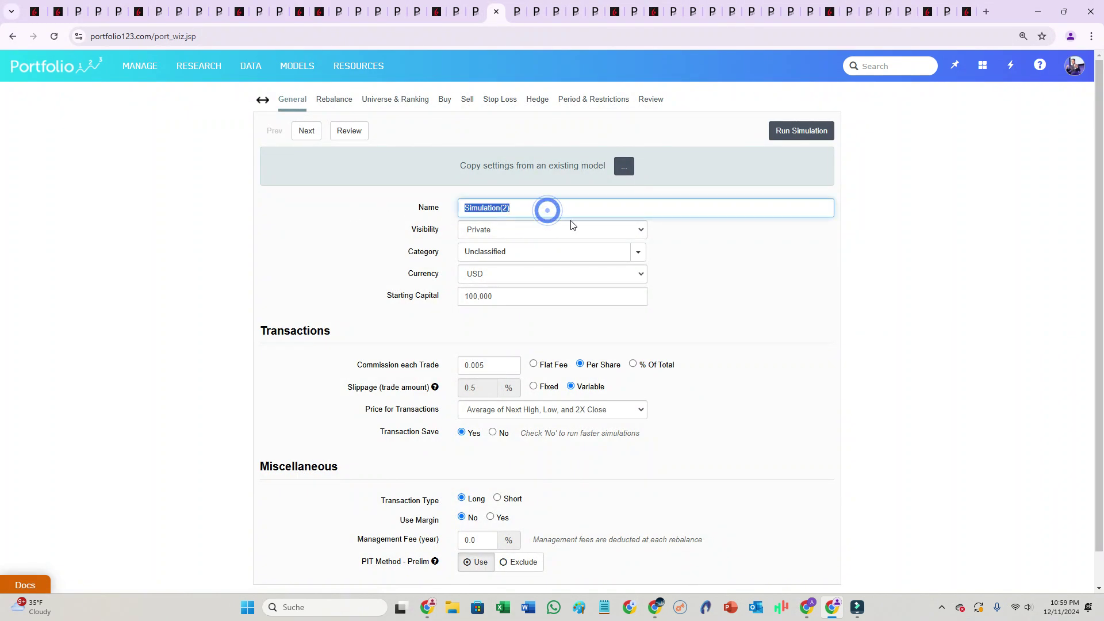
pyautogui.hotkey('ctrl', 'v')
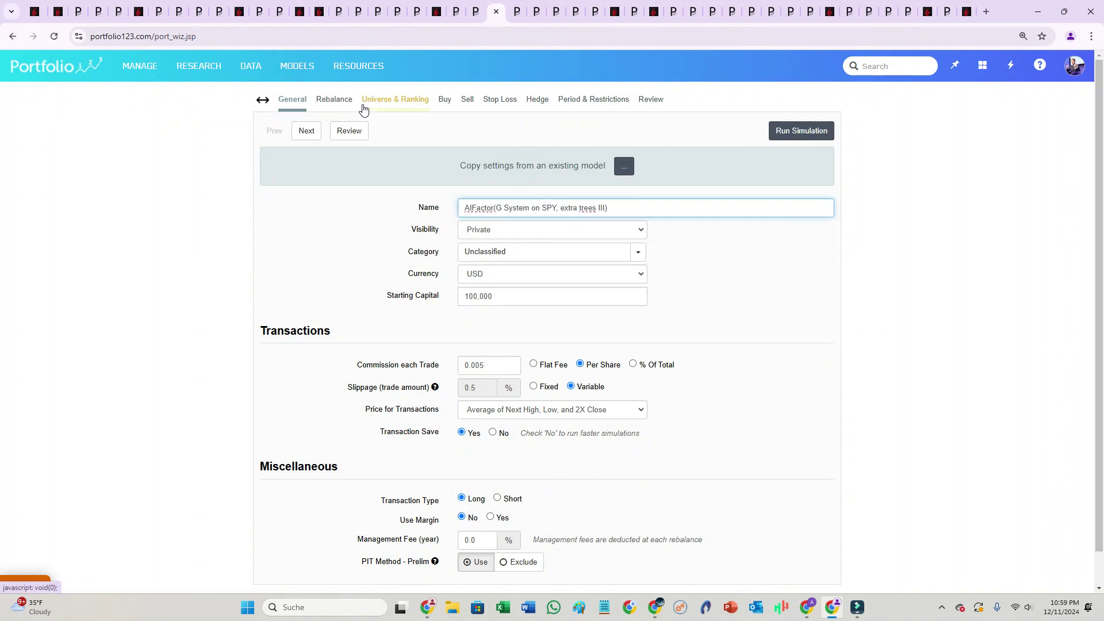
# - Rank the simulation with the AIFactor extra trees III ranking system
pyautogui.click(383, 107)
pyautogui.click(467, 321)
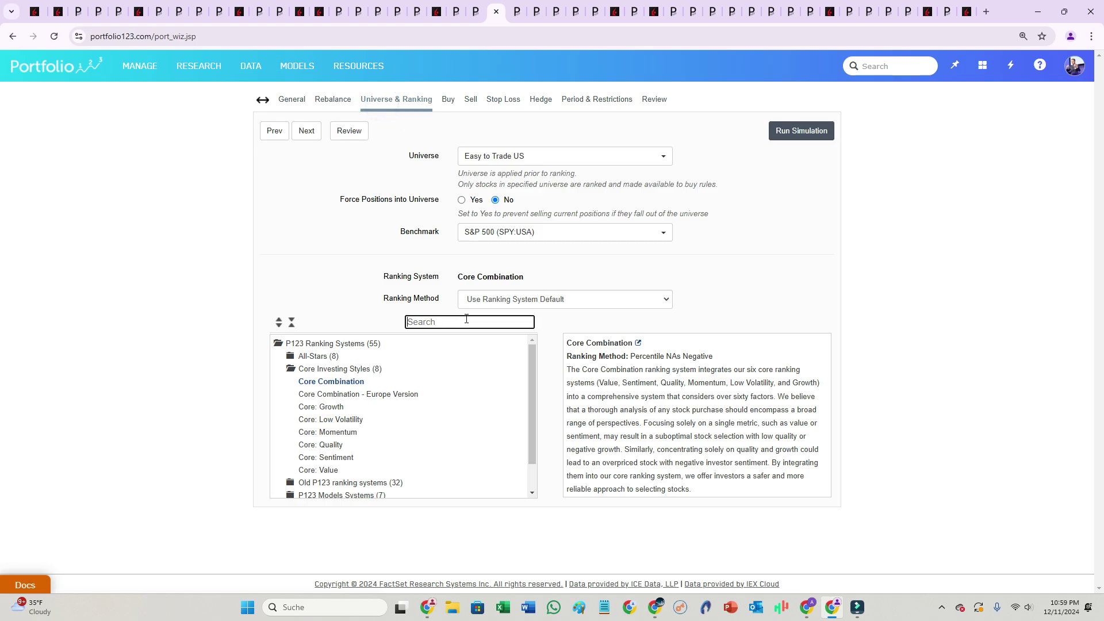
pyautogui.hotkey('ctrl', 'v')
pyautogui.click(377, 344)
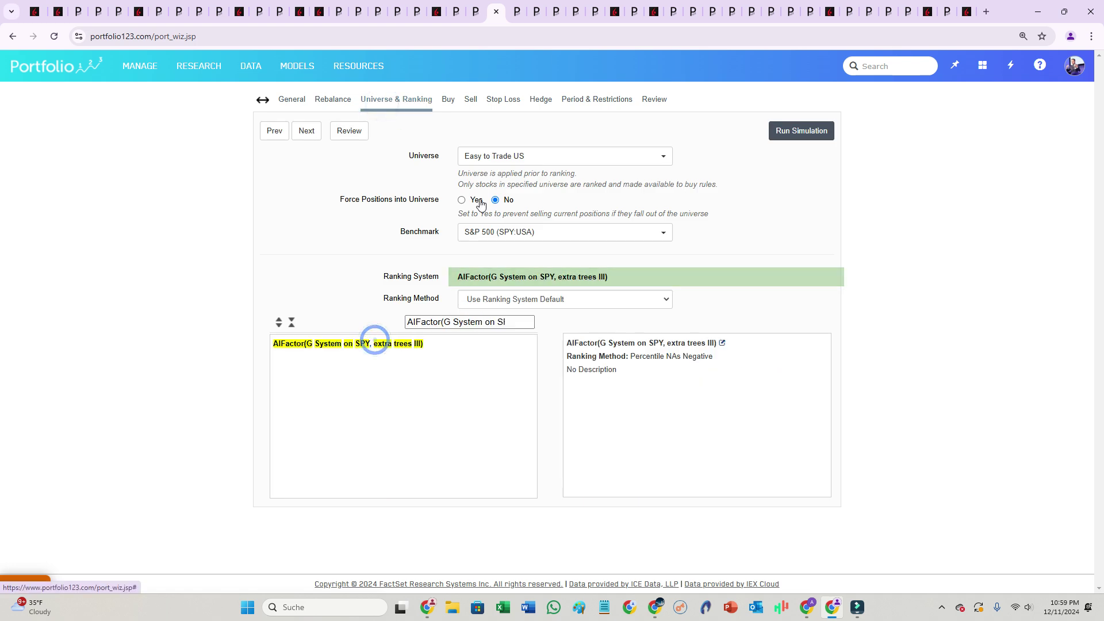
# - Write a Rank > buy rule and raise the sell rule's rank threshold from 60 to 80
pyautogui.click(444, 101)
pyautogui.click(416, 191)
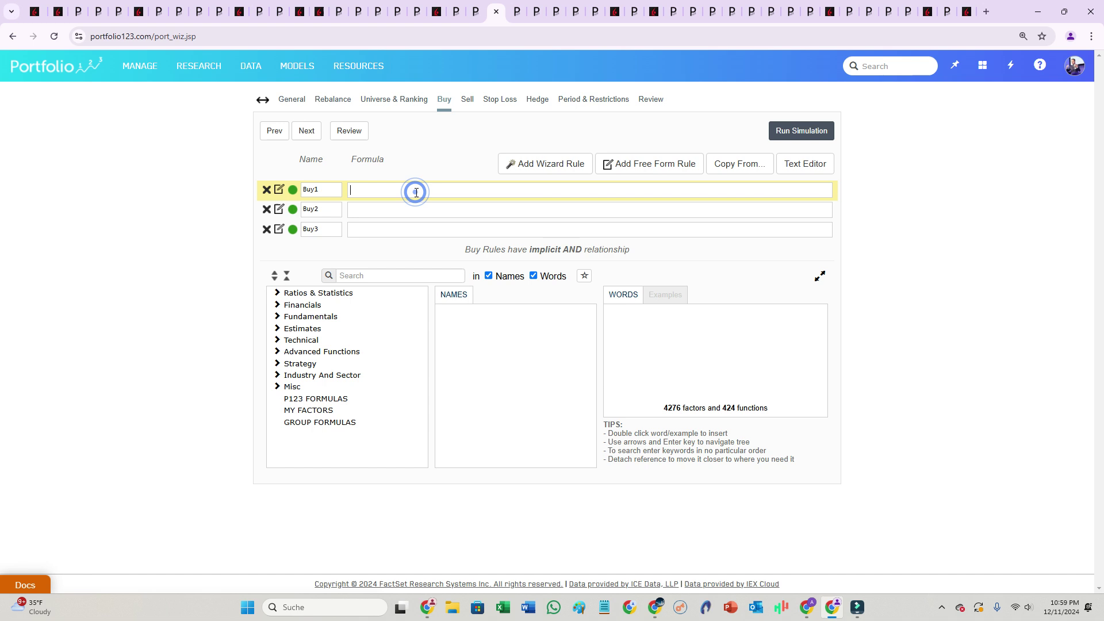
pyautogui.write('Rank > 92')
pyautogui.click(467, 99)
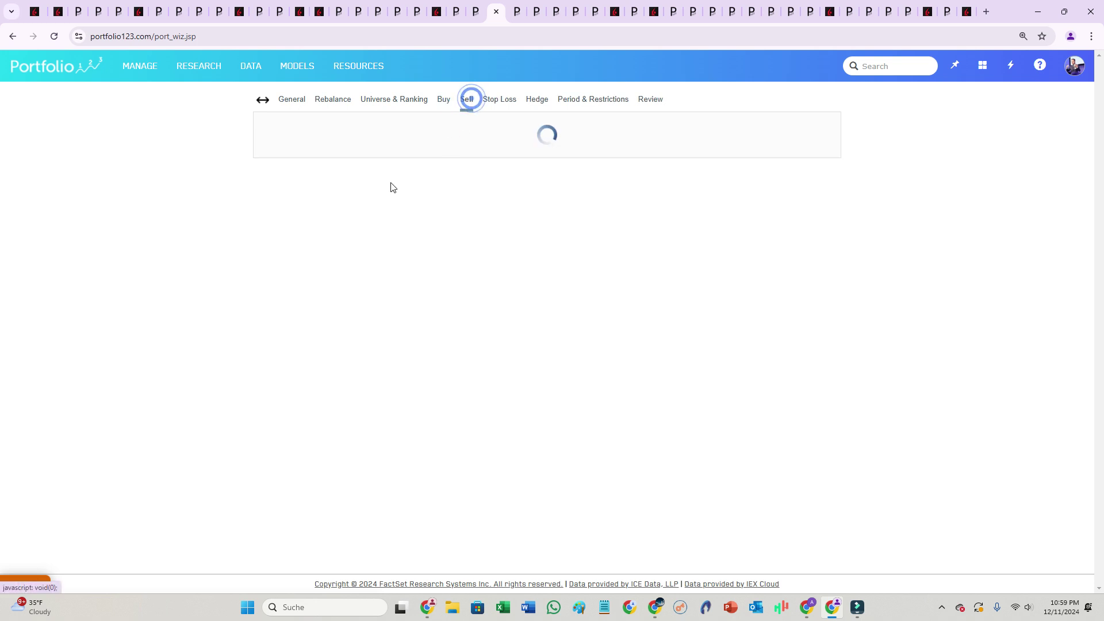
pyautogui.click(393, 195)
pyautogui.doubleClick(393, 195)
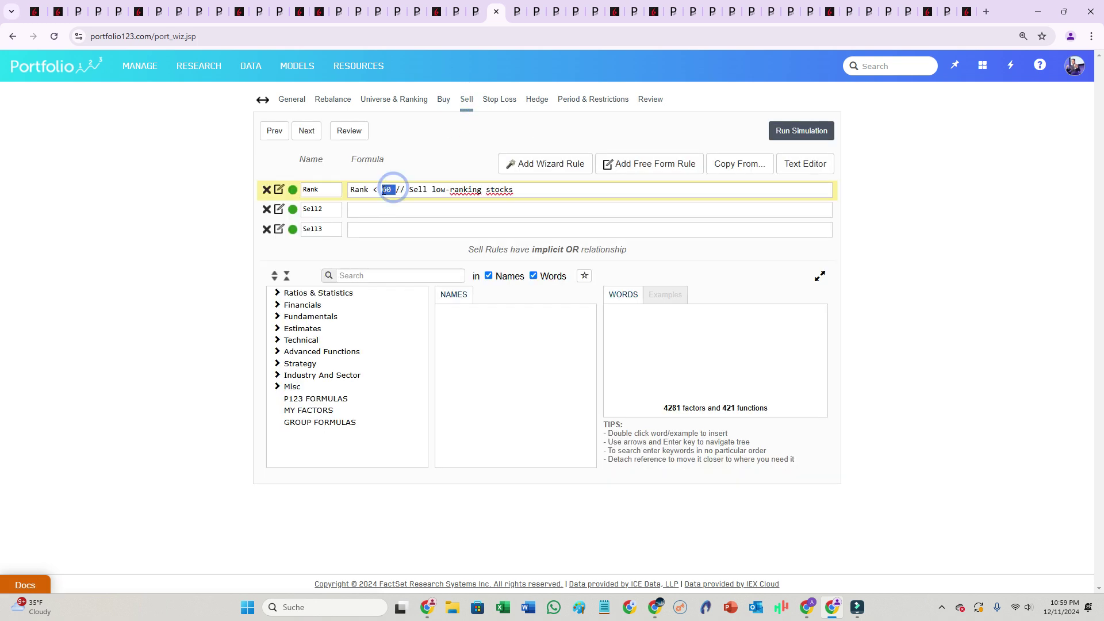
pyautogui.write('80')
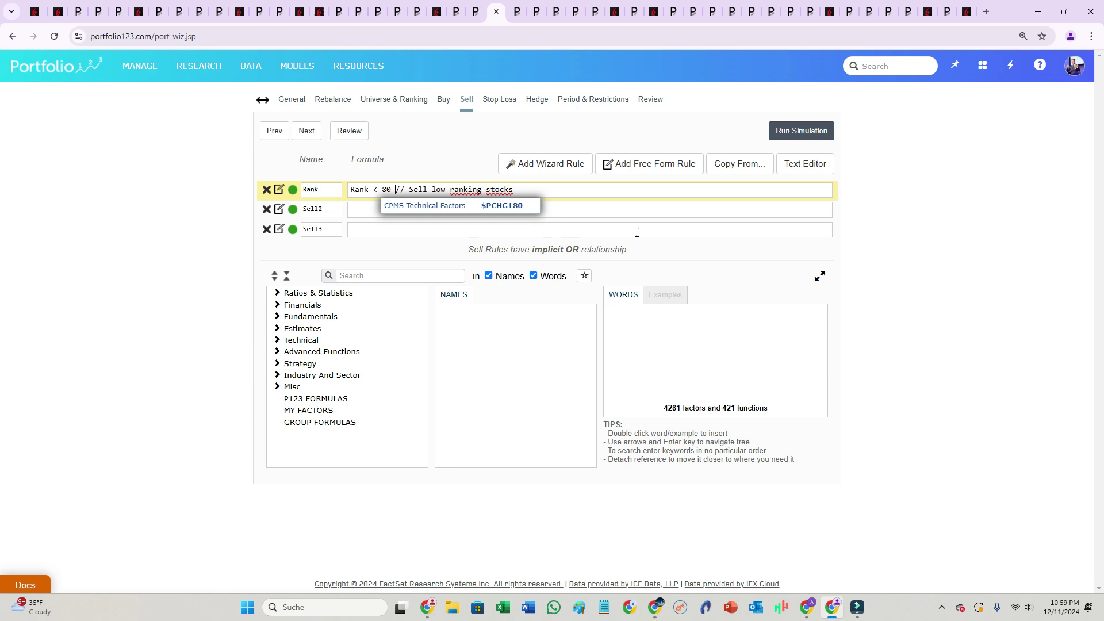
# - Set the simulation universe to S&P500 LargeCap (IVV)
pyautogui.click(374, 102)
pyautogui.click(503, 158)
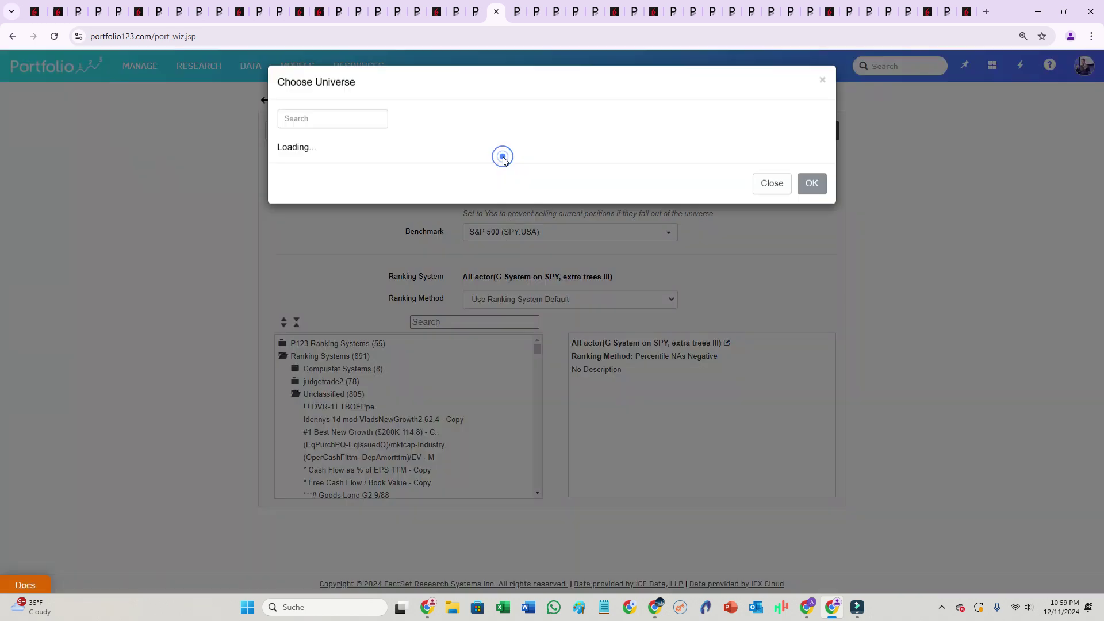
pyautogui.click(823, 223)
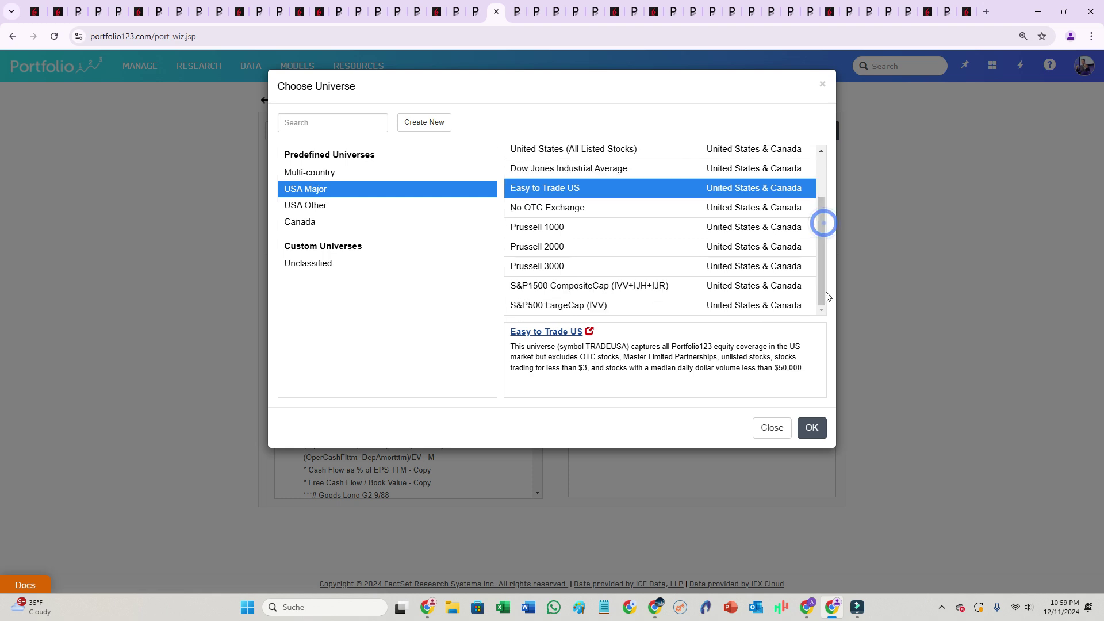
pyautogui.click(615, 305)
pyautogui.click(811, 427)
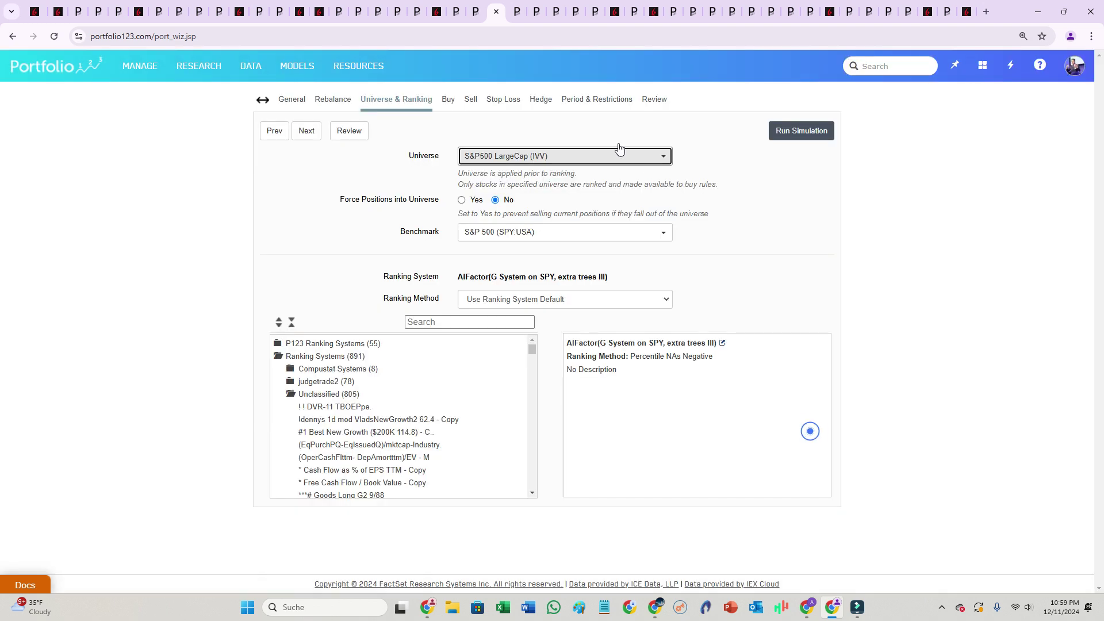
# - Set the period to the last 5 Years and run the simulation
pyautogui.click(597, 102)
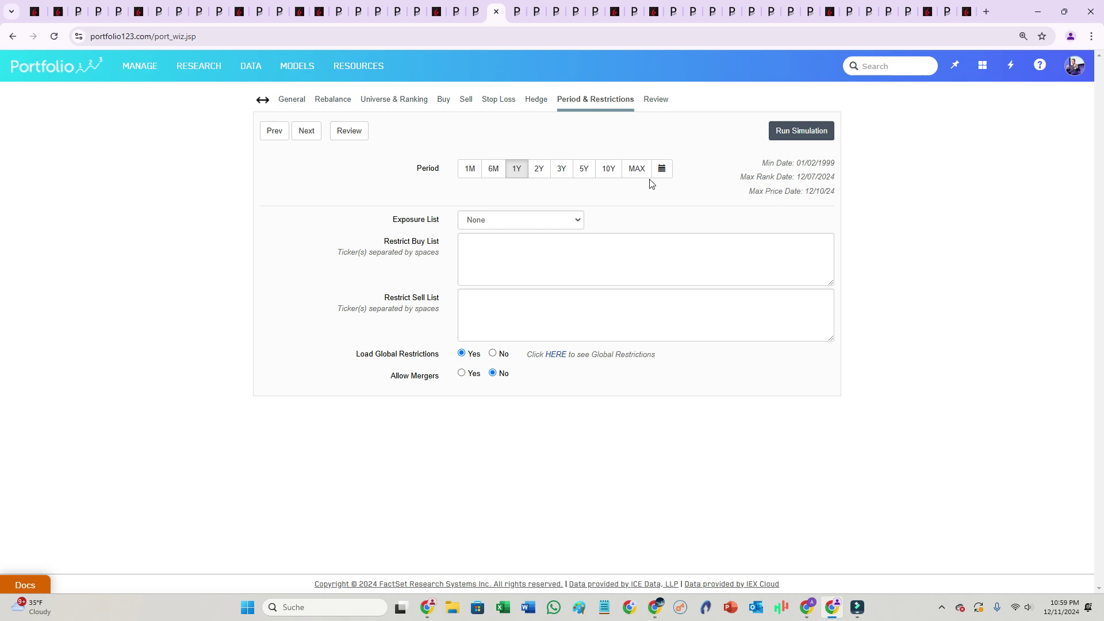
pyautogui.click(662, 169)
pyautogui.click(669, 170)
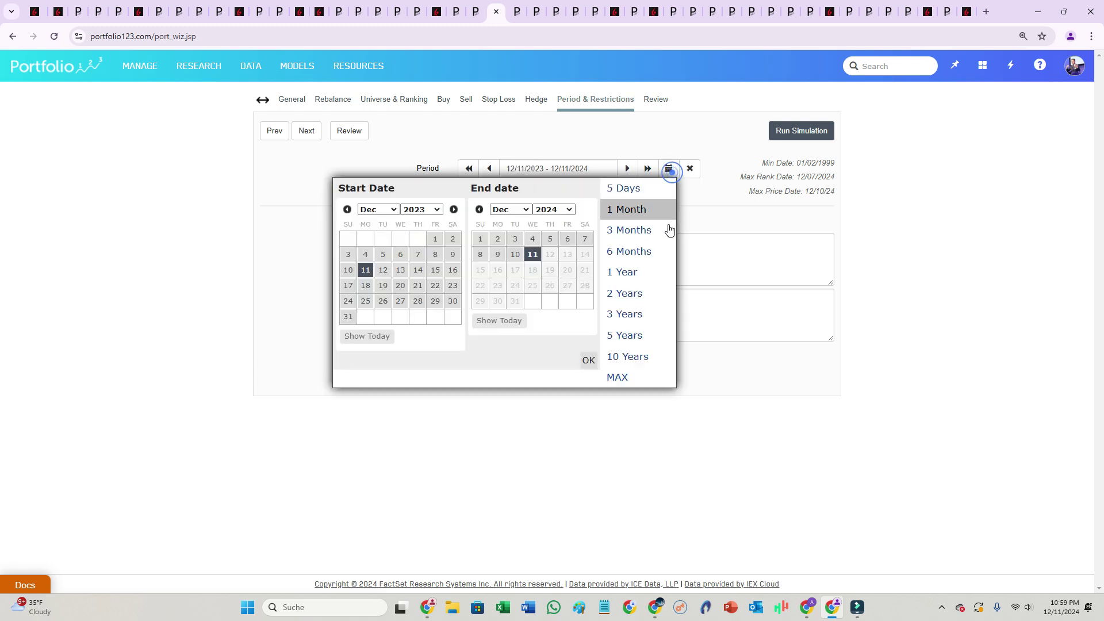
pyautogui.click(656, 337)
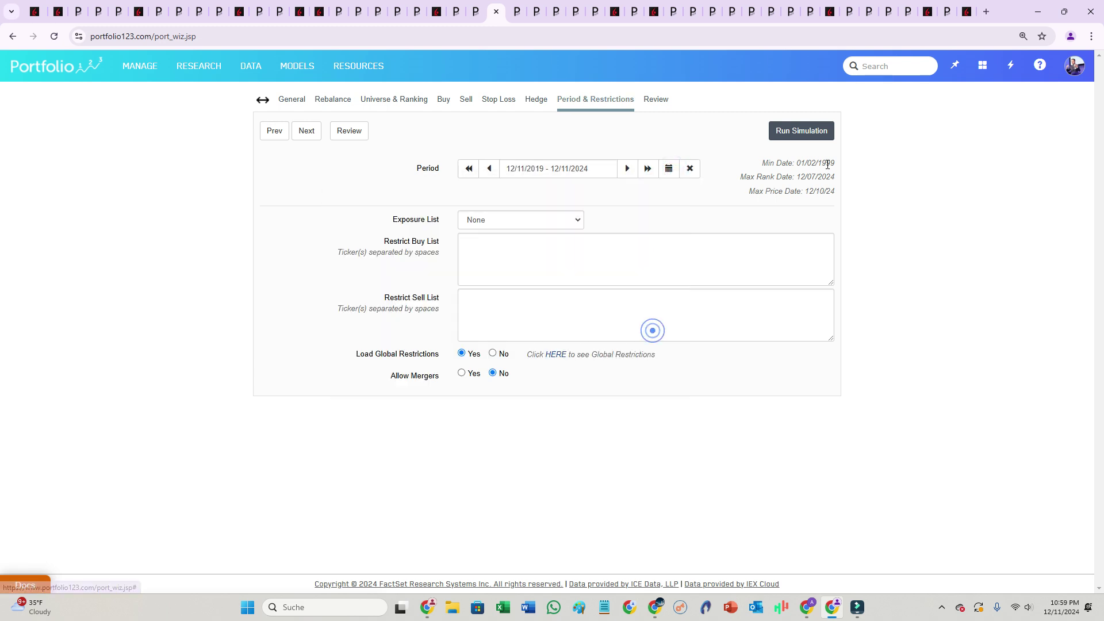
pyautogui.click(804, 131)
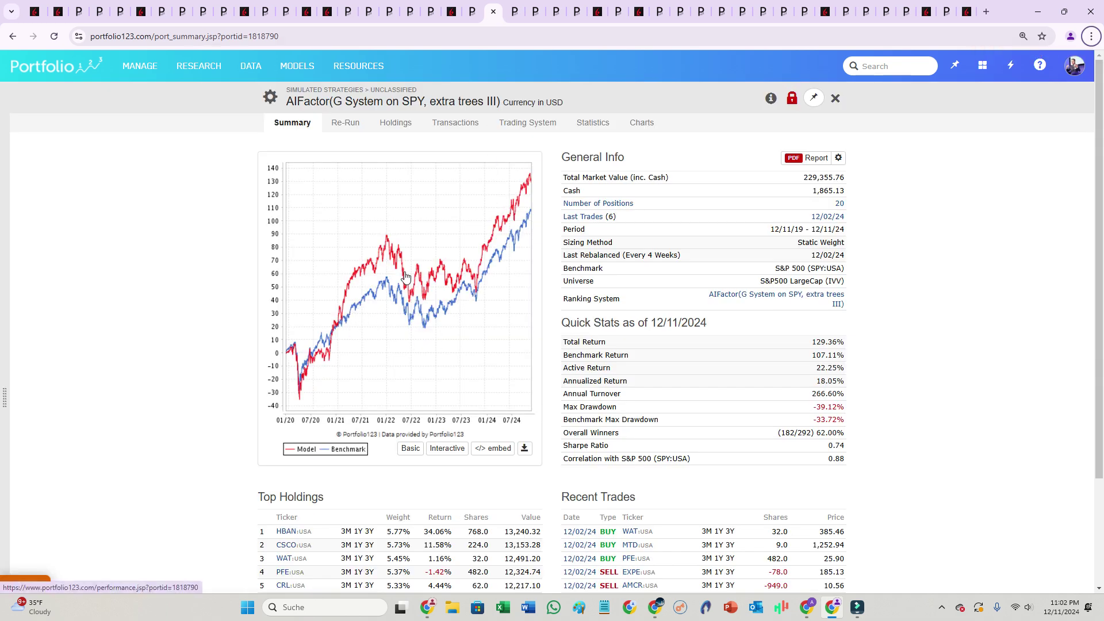
# - Compare extra trees III's 129.36% return with extra trees I's 204.97% and -34.44% max drawdown
pyautogui.click(472, 19)
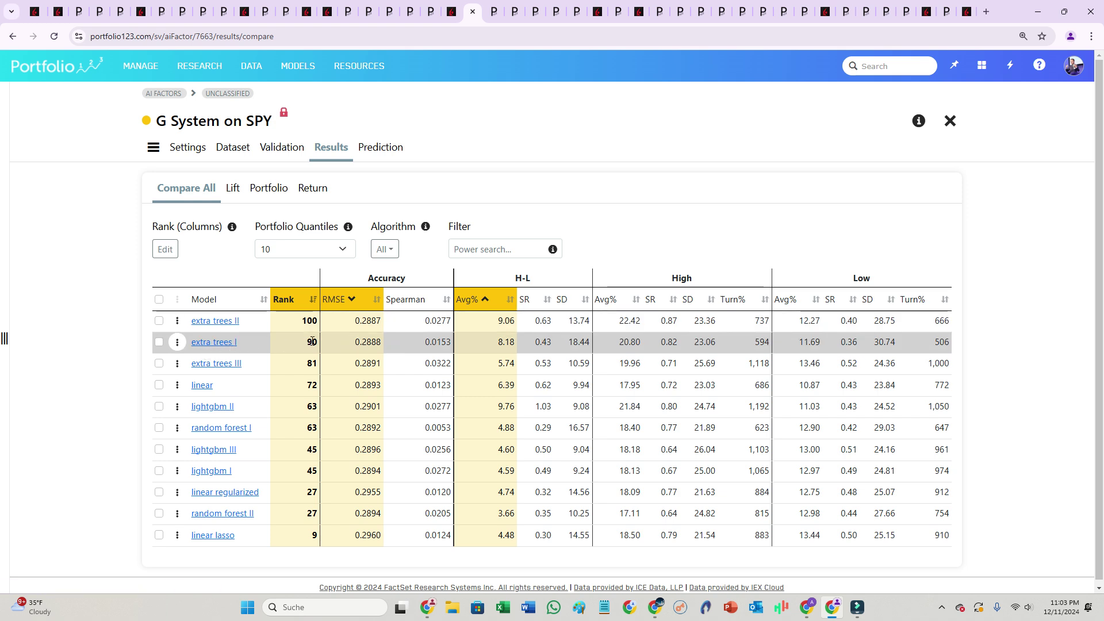
pyautogui.click(517, 14)
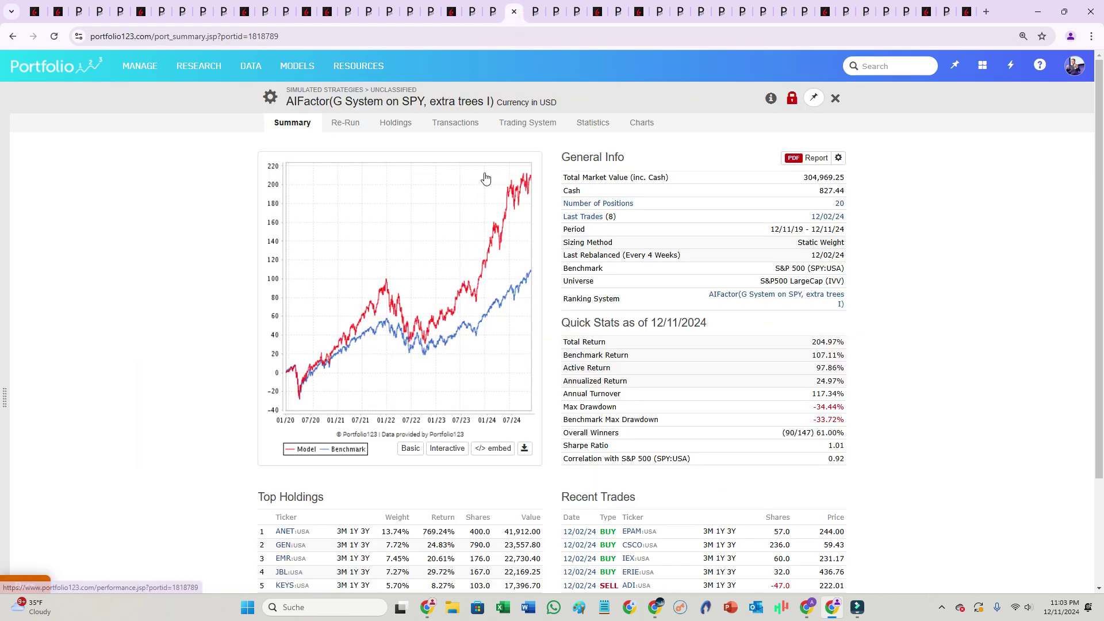
pyautogui.click(478, 17)
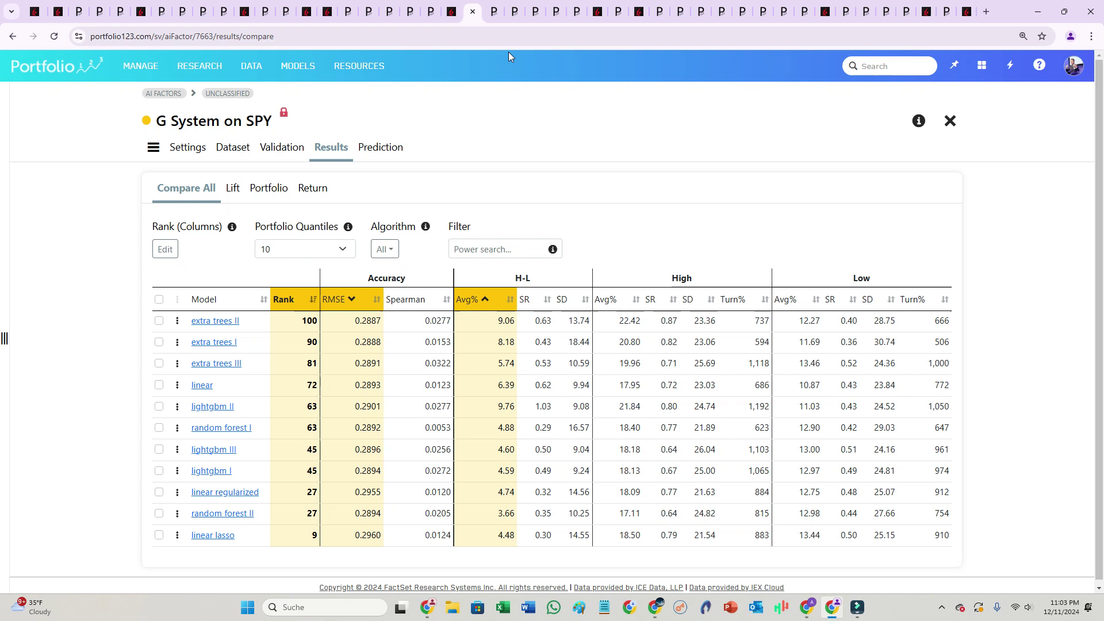
pyautogui.click(514, 11)
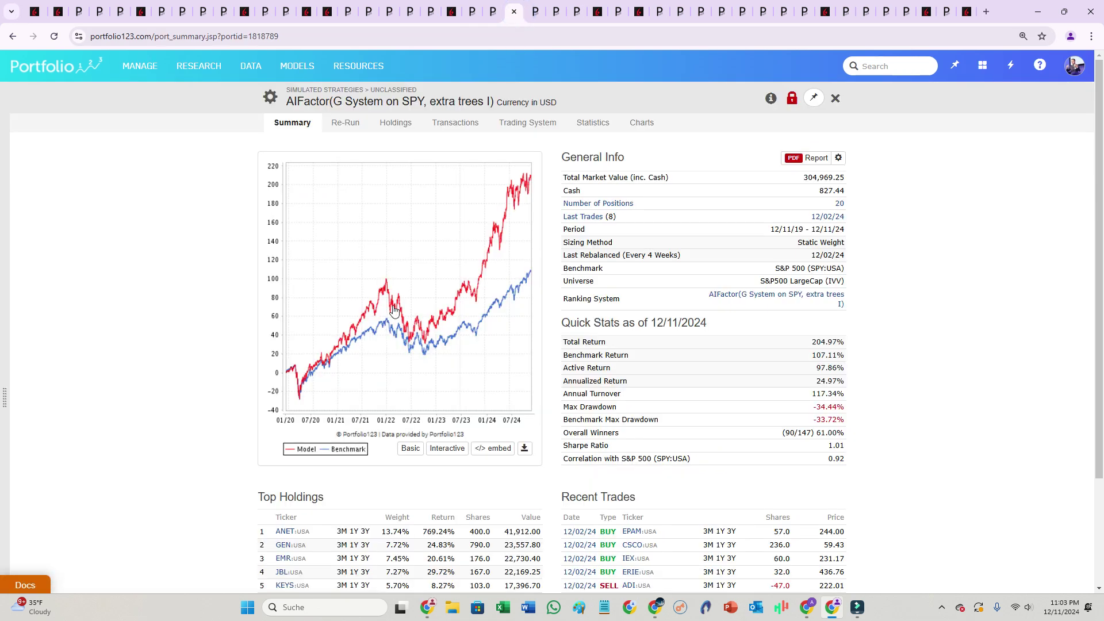
pyautogui.click(496, 14)
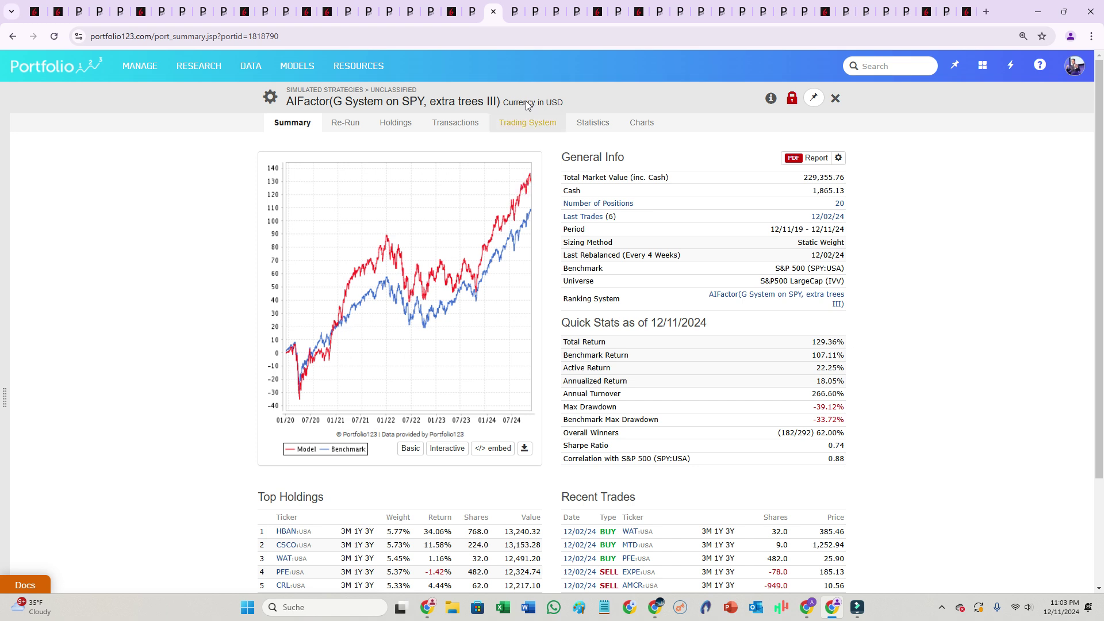
pyautogui.click(514, 12)
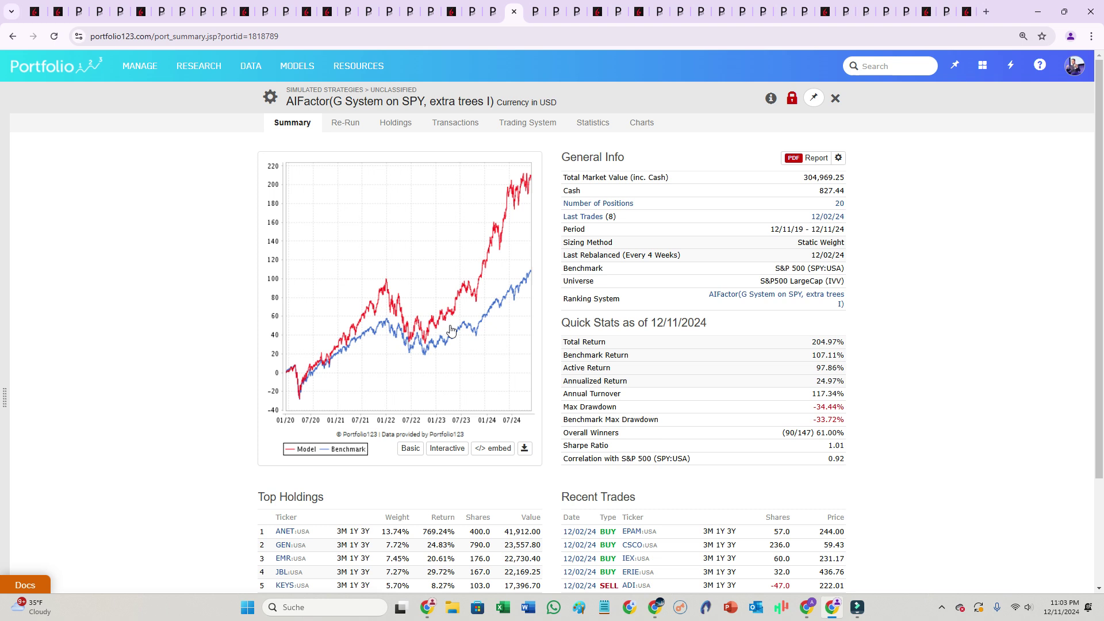
pyautogui.click(494, 14)
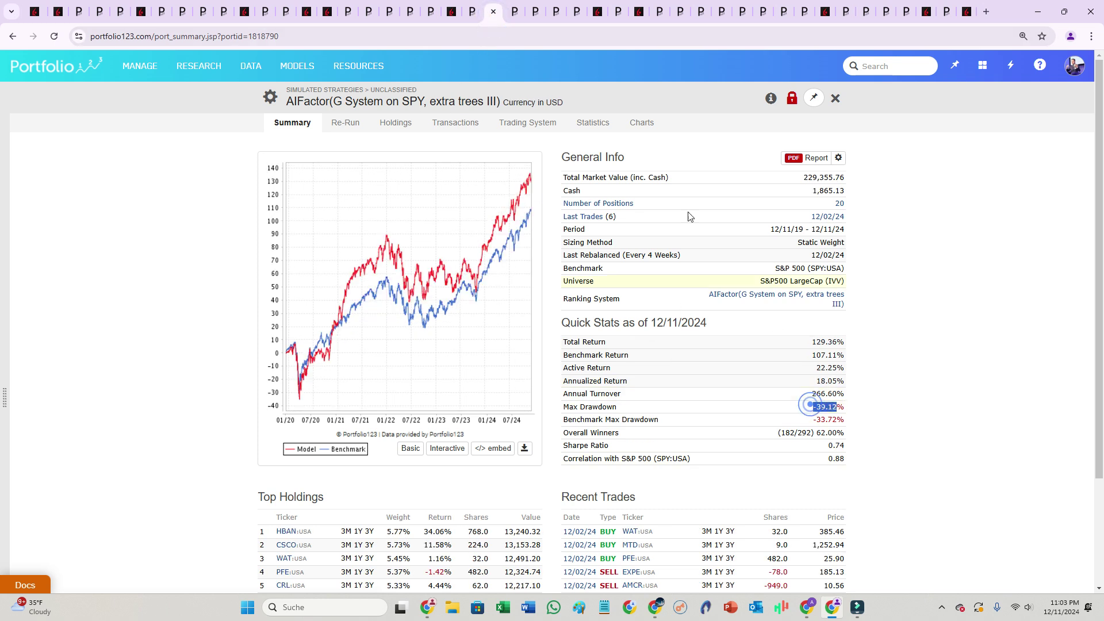
pyautogui.hotkey('ctrl', 'Tab')
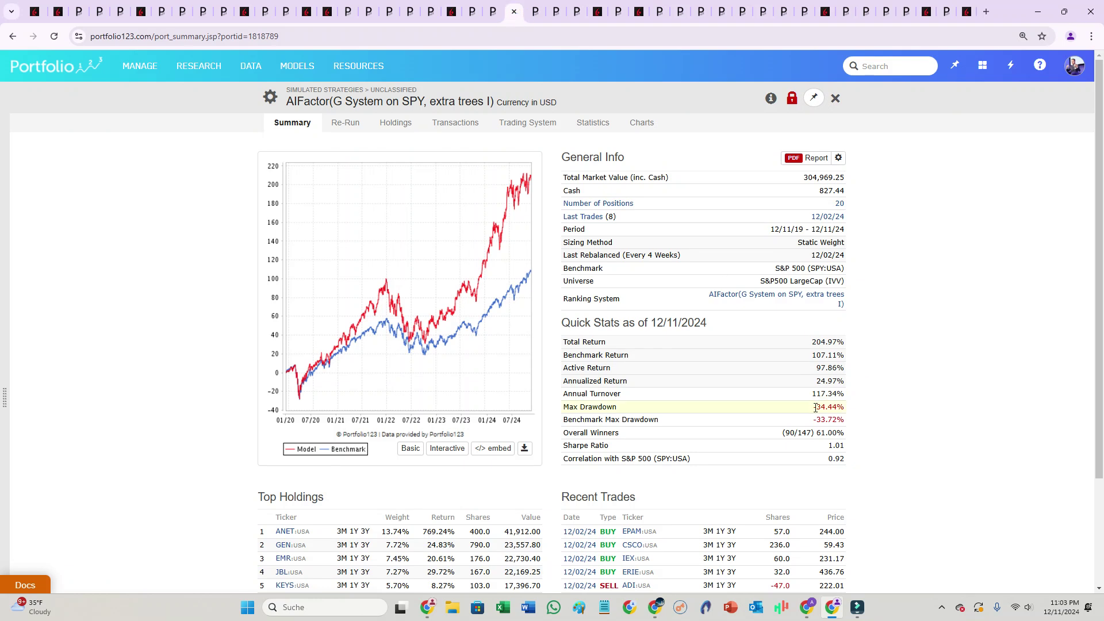
pyautogui.doubleClick(815, 407)
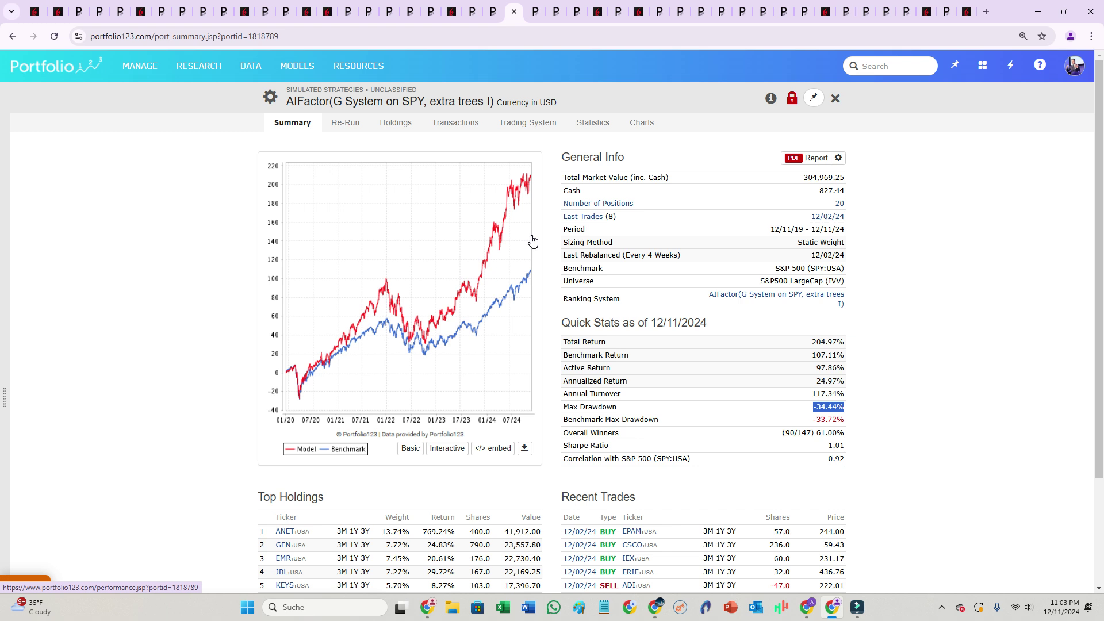
# - Look over the SCs AI Factor's settings overview and its dataset period
pyautogui.moveTo(659, 19)
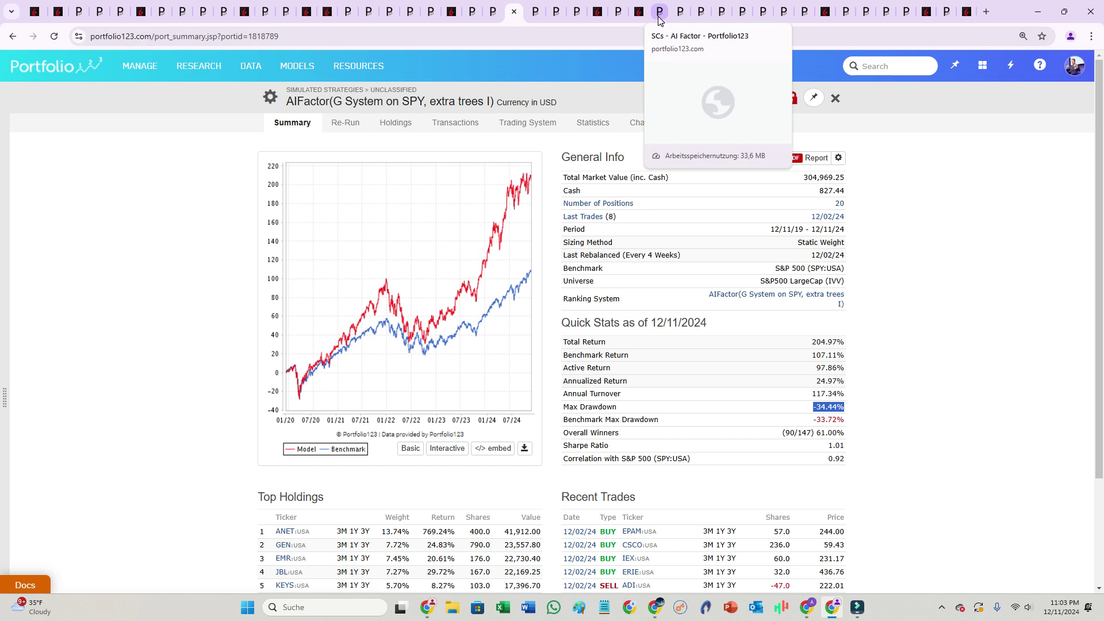
pyautogui.click(659, 14)
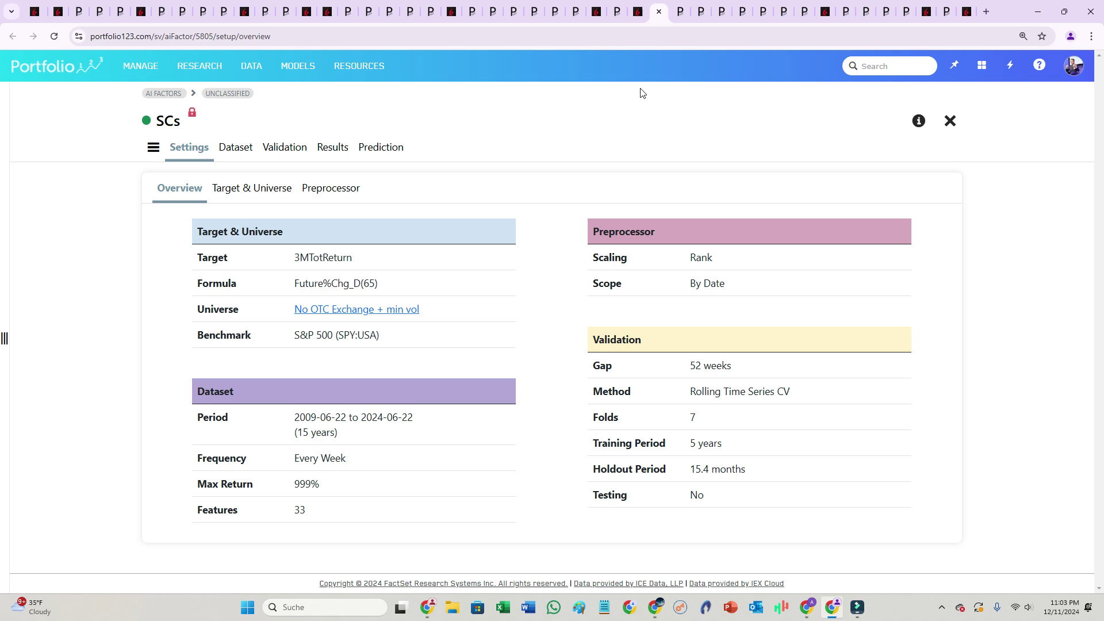
pyautogui.moveTo(682, 23)
pyautogui.click(237, 154)
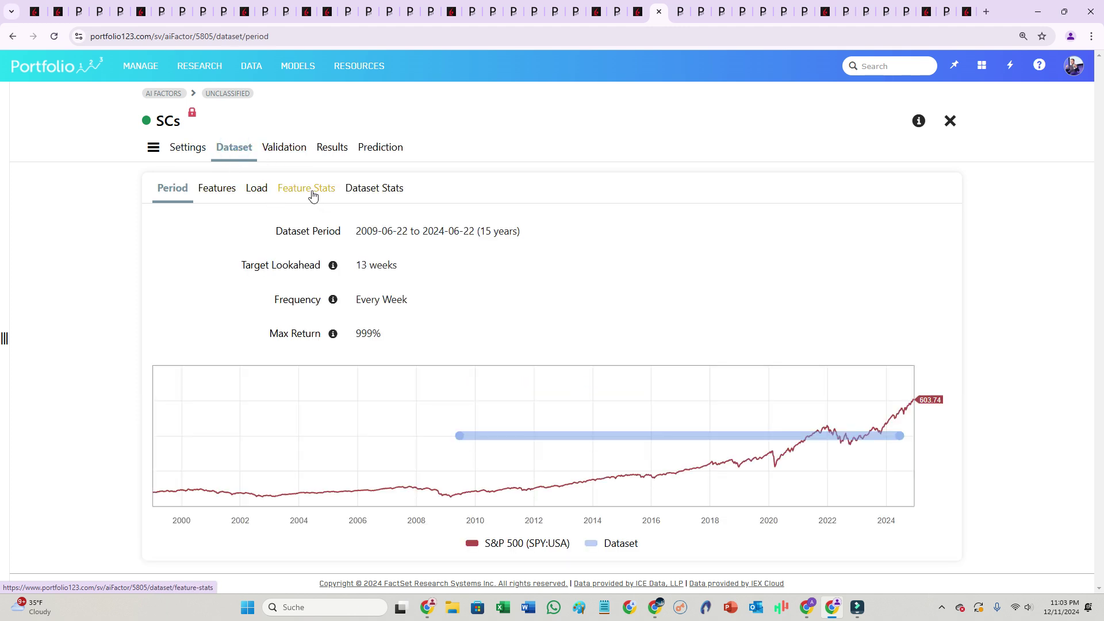
# - Browse the 33 dataset features, then view the AI SCs LightGBM III 2009 - 2015 summary (840.15% return)
pyautogui.click(209, 189)
pyautogui.scroll(-3, 570, 480)
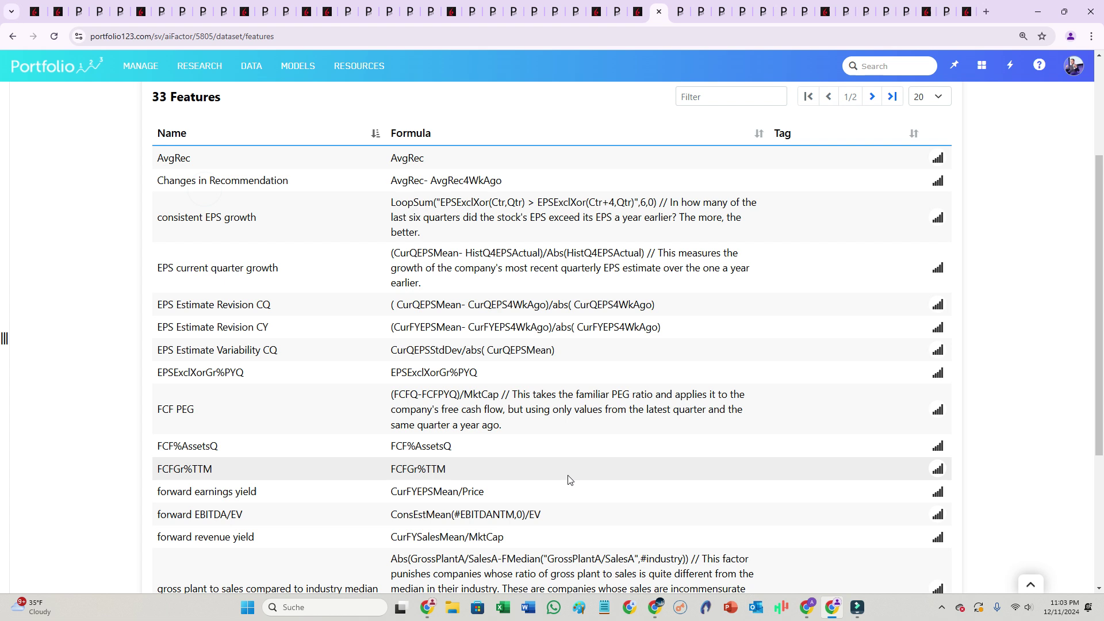
pyautogui.scroll(-4, 569, 480)
pyautogui.scroll(7, 444, 312)
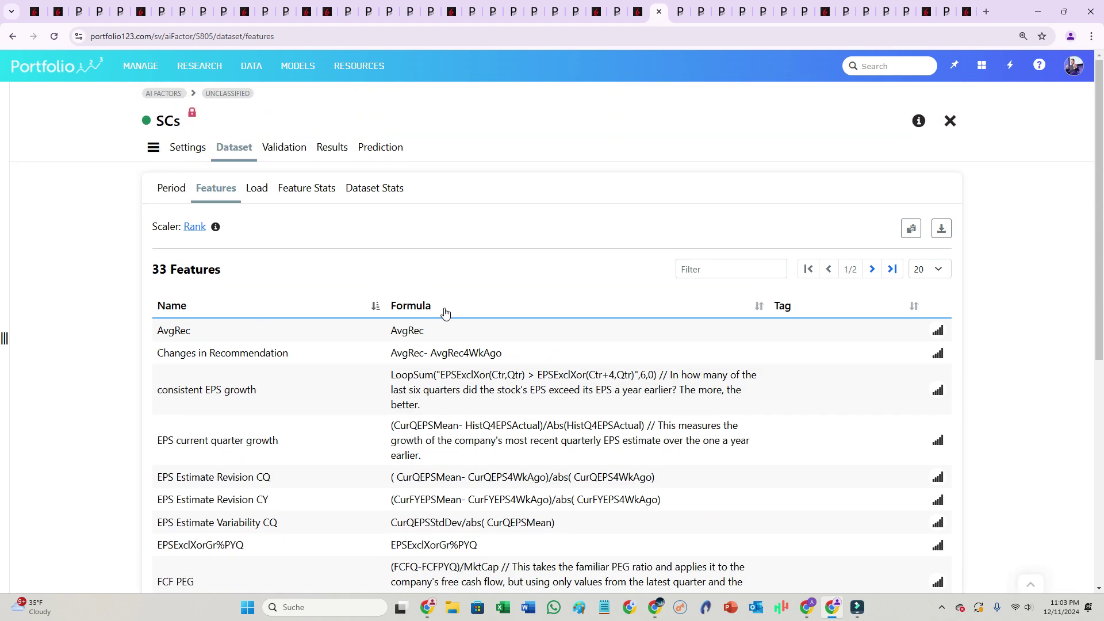
pyautogui.click(679, 17)
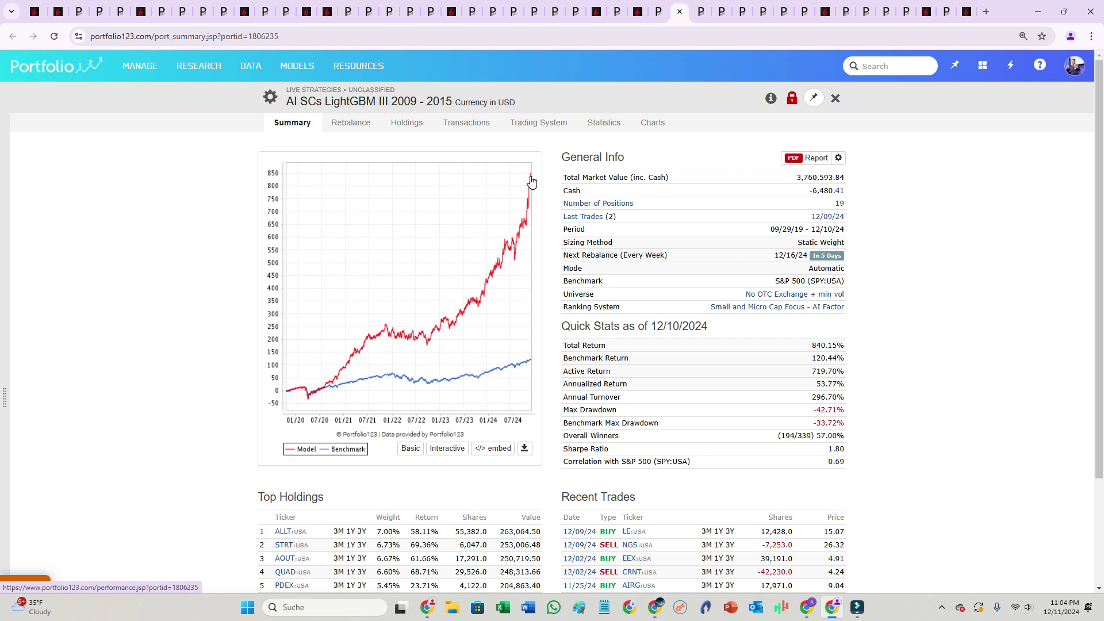
# - Check Norway II's results, settings and live predictor strategy, then the SCs 10 3MTotReturn overview
pyautogui.click(347, 18)
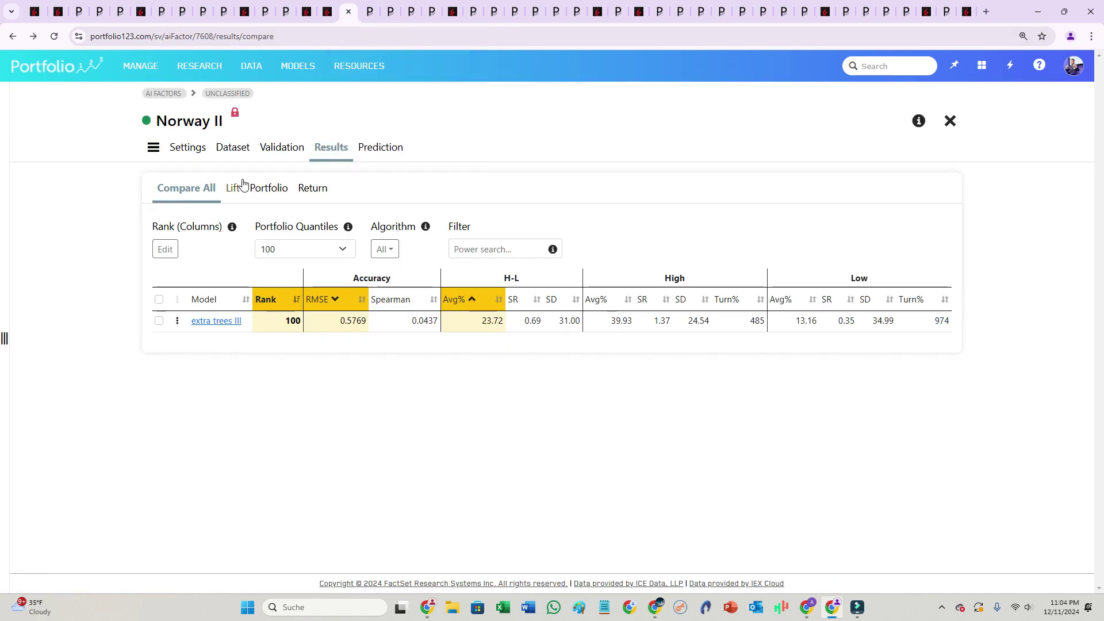
pyautogui.click(188, 147)
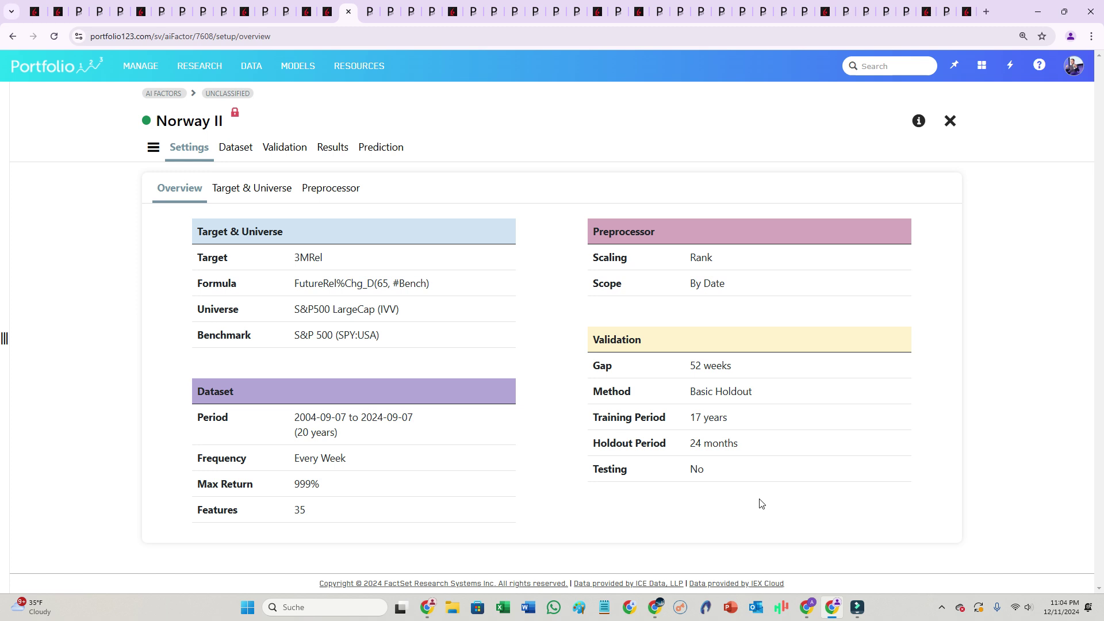
pyautogui.click(369, 13)
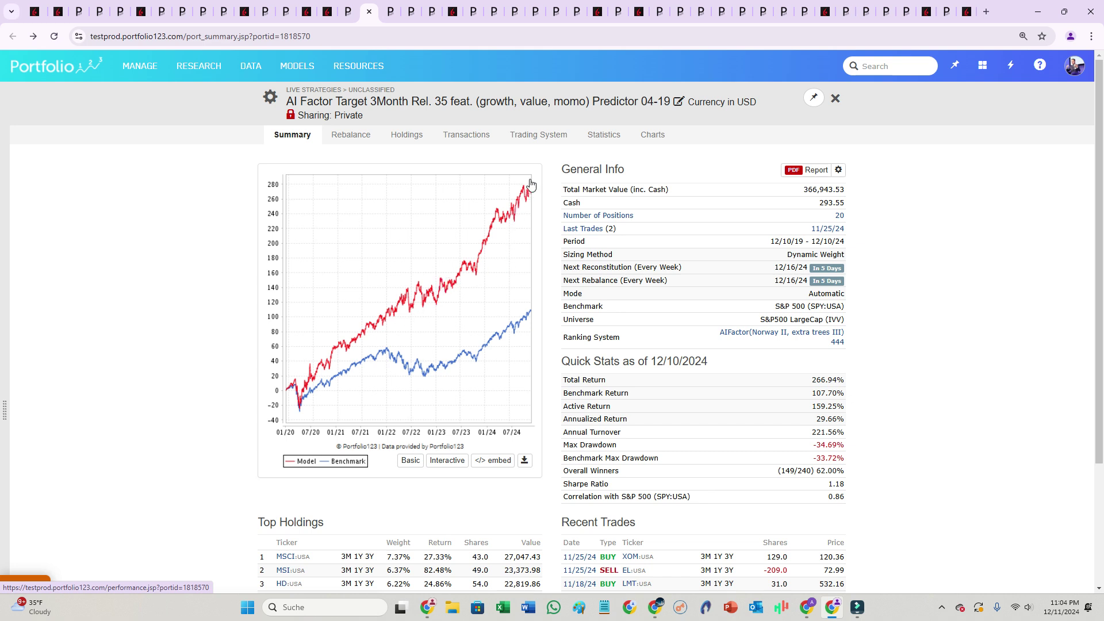
pyautogui.click(80, 15)
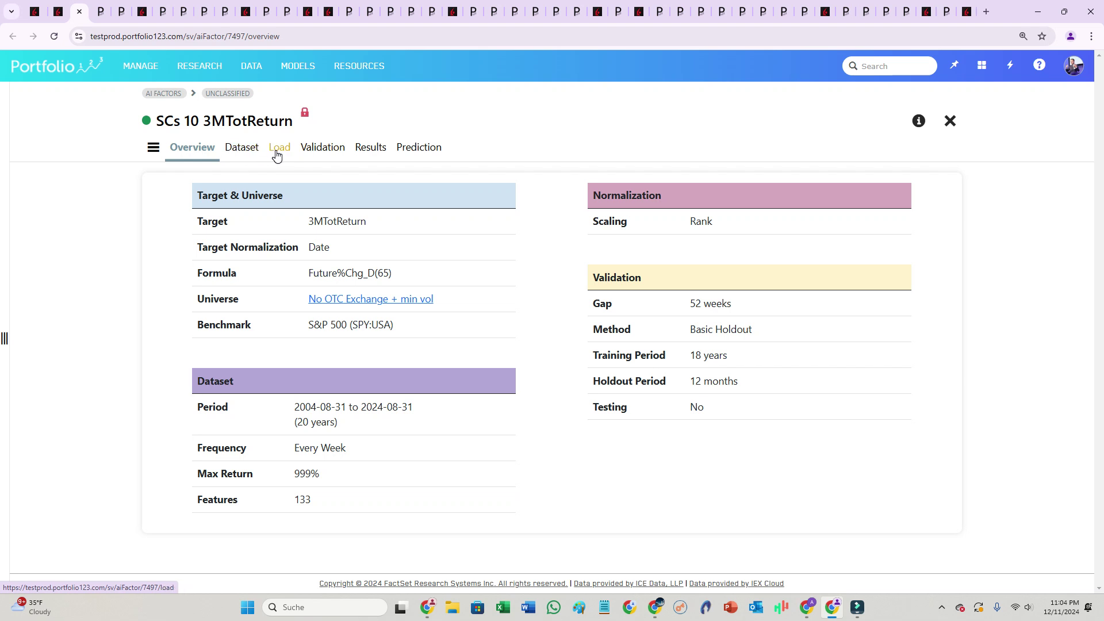
# - Inspect the SCs 10 3MTotReturn dataset target, universe and its 133 features
pyautogui.click(240, 149)
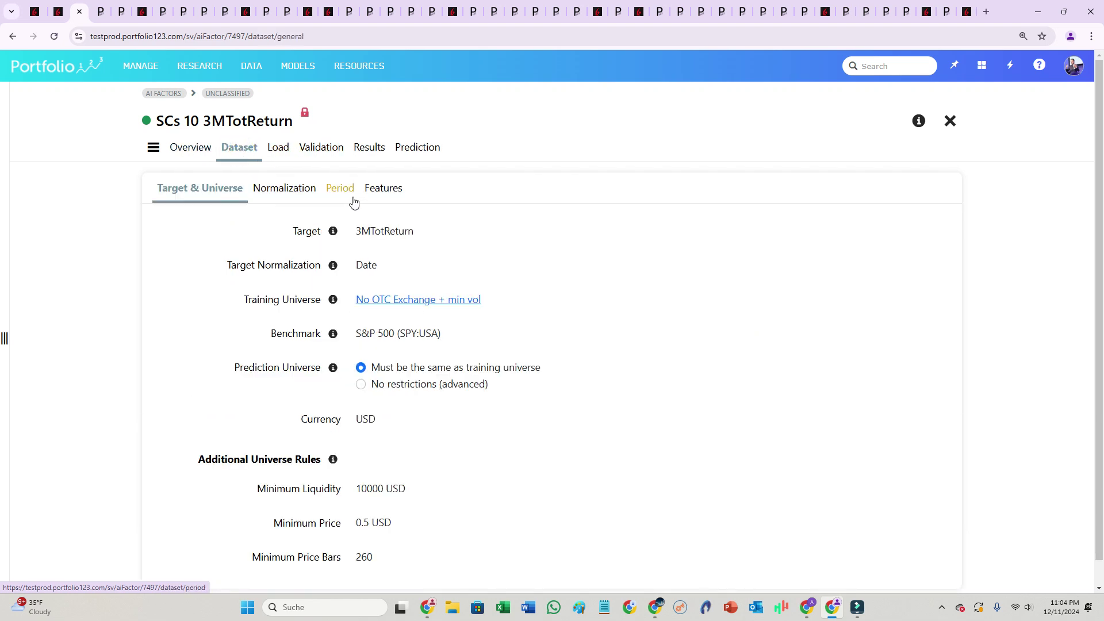
pyautogui.click(382, 189)
pyautogui.scroll(-3, 571, 550)
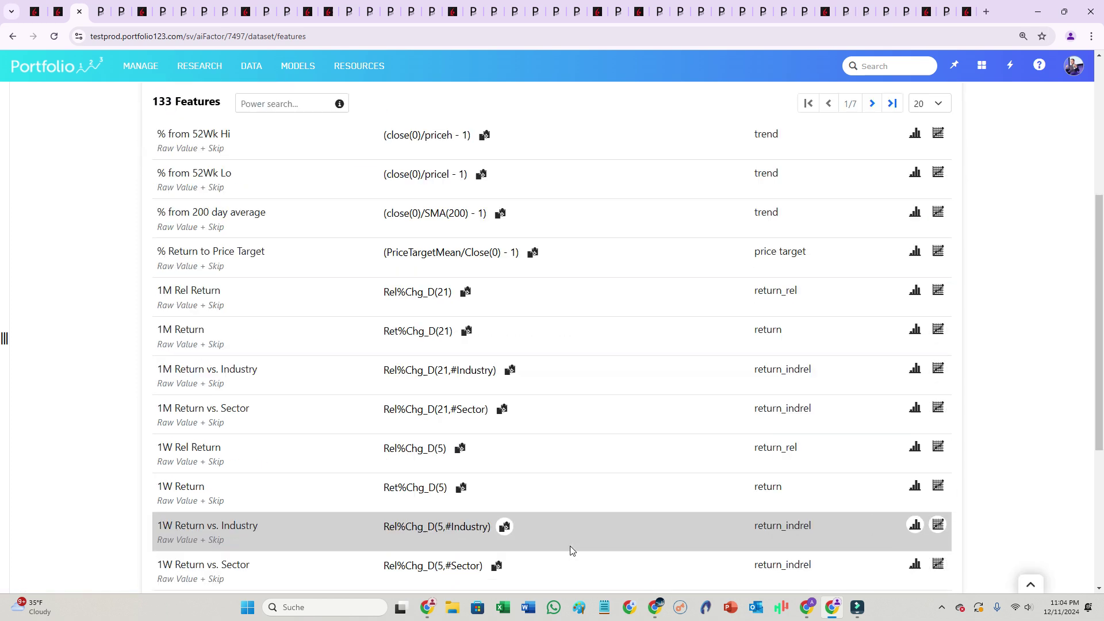
pyautogui.scroll(-4, 570, 550)
pyautogui.scroll(9, 571, 548)
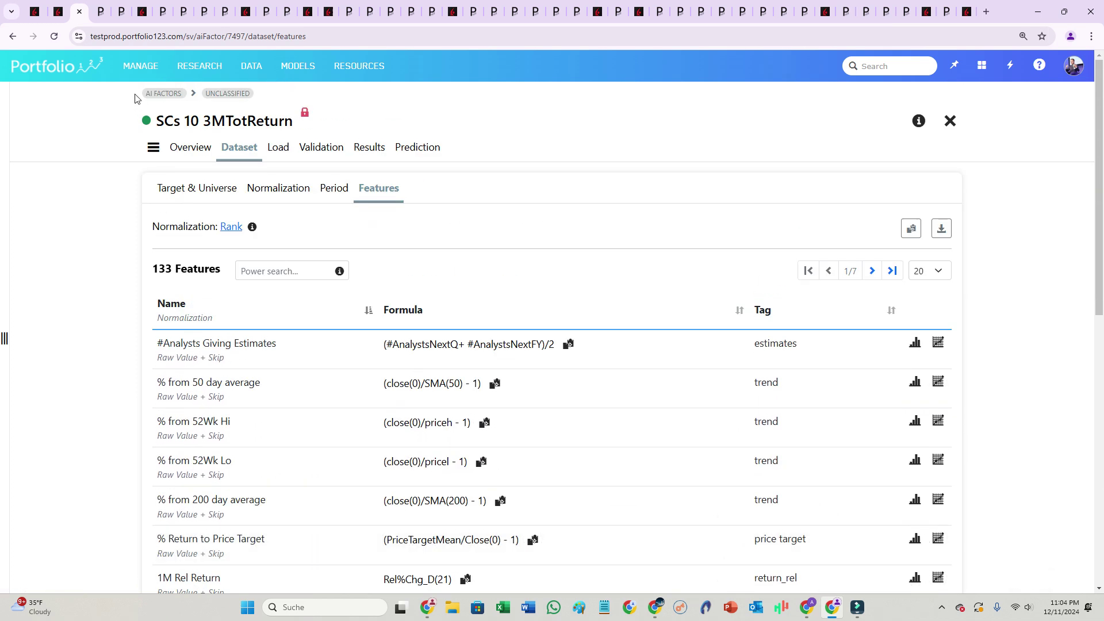
# - Return to the overview, view the lightgbm III simulation's 289.52% return, and open account options
pyautogui.click(190, 149)
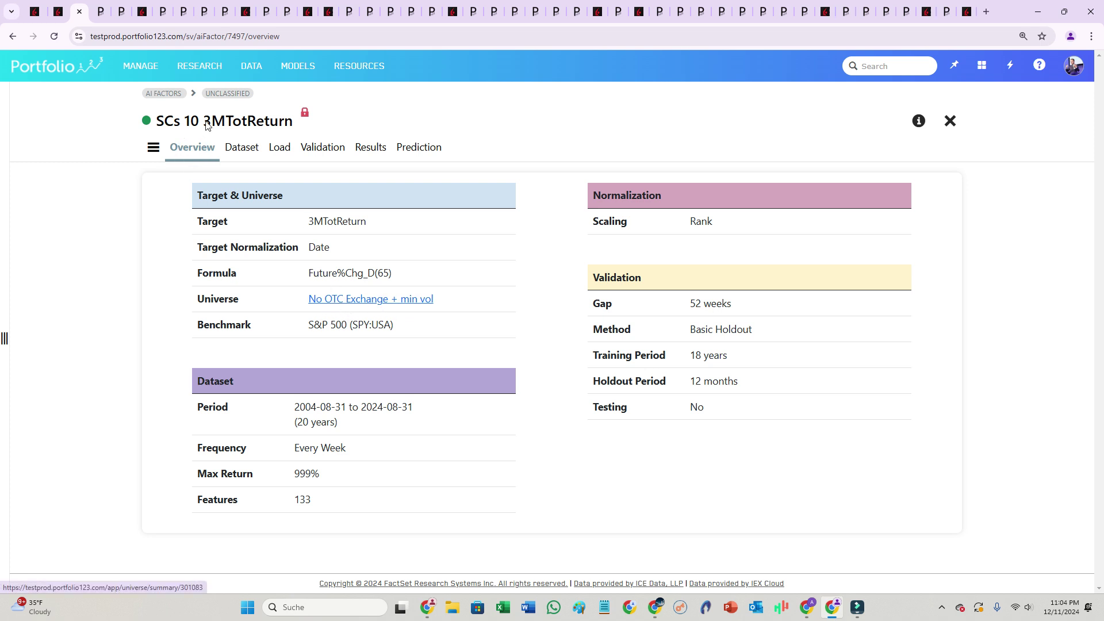
pyautogui.click(102, 12)
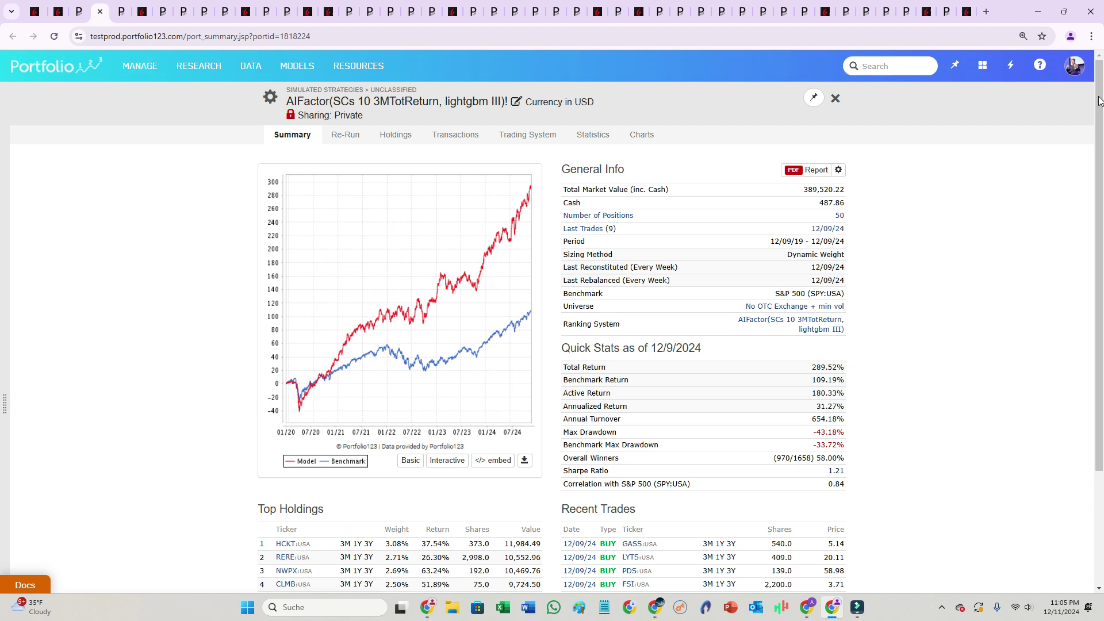
pyautogui.click(1075, 65)
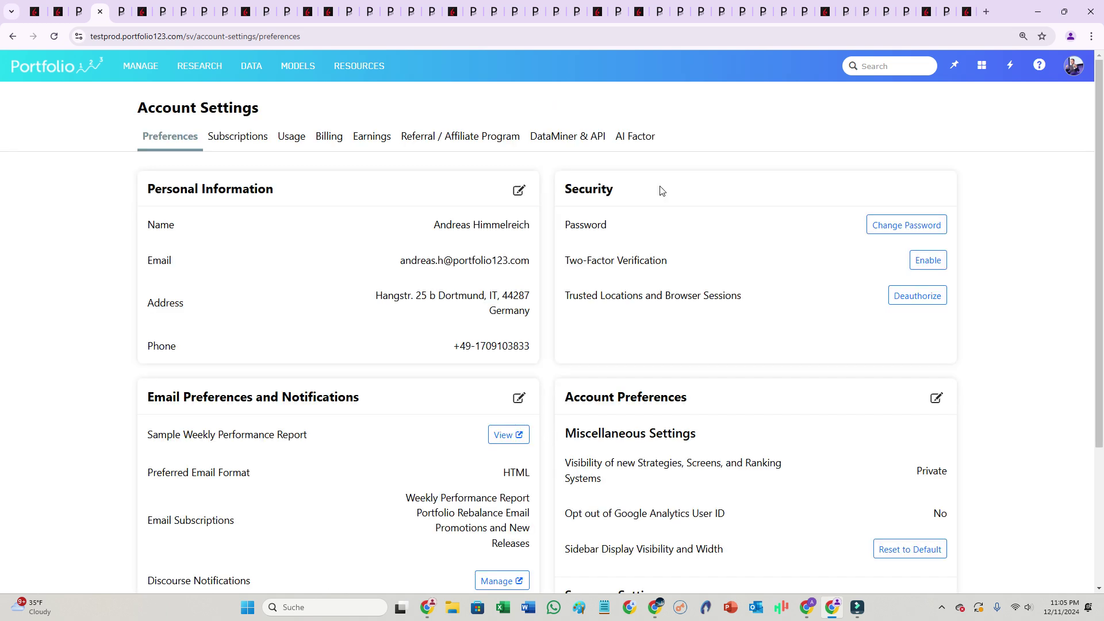
# - Show the AI Factor account costs ($-12.23 balance, $62.23 due) and highlight the $100/mo Prediction add-on
pyautogui.click(635, 143)
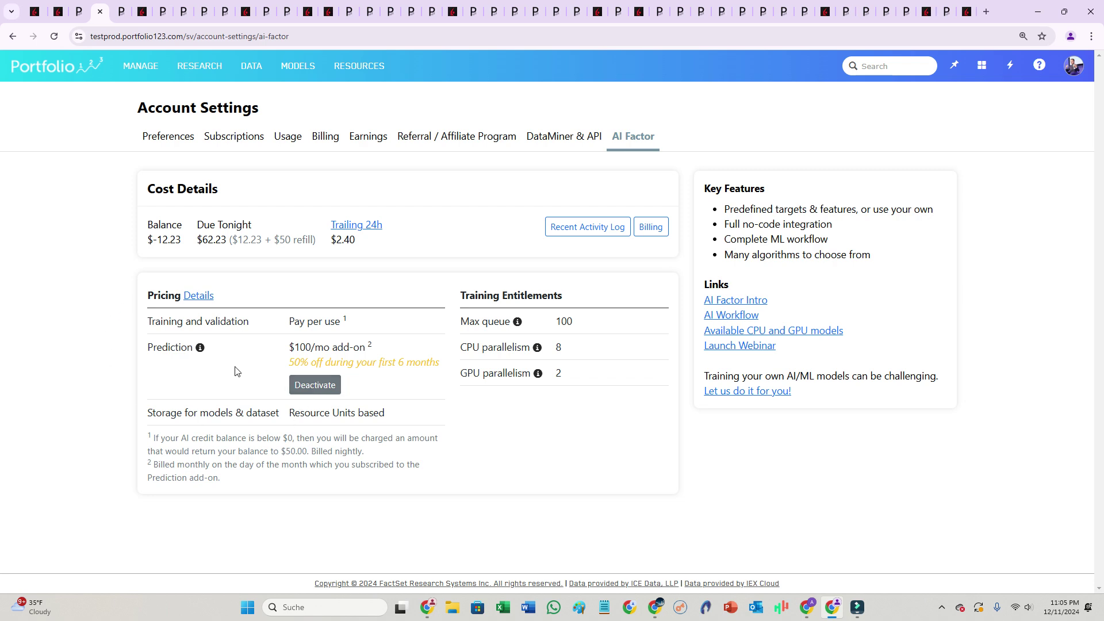
pyautogui.tripleClick(287, 346)
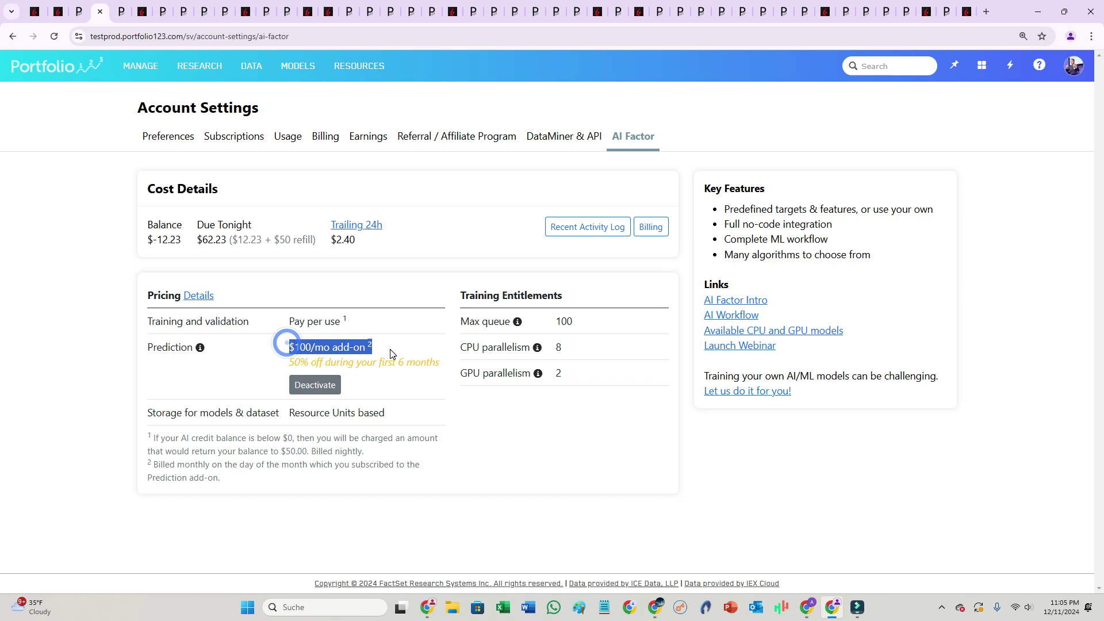